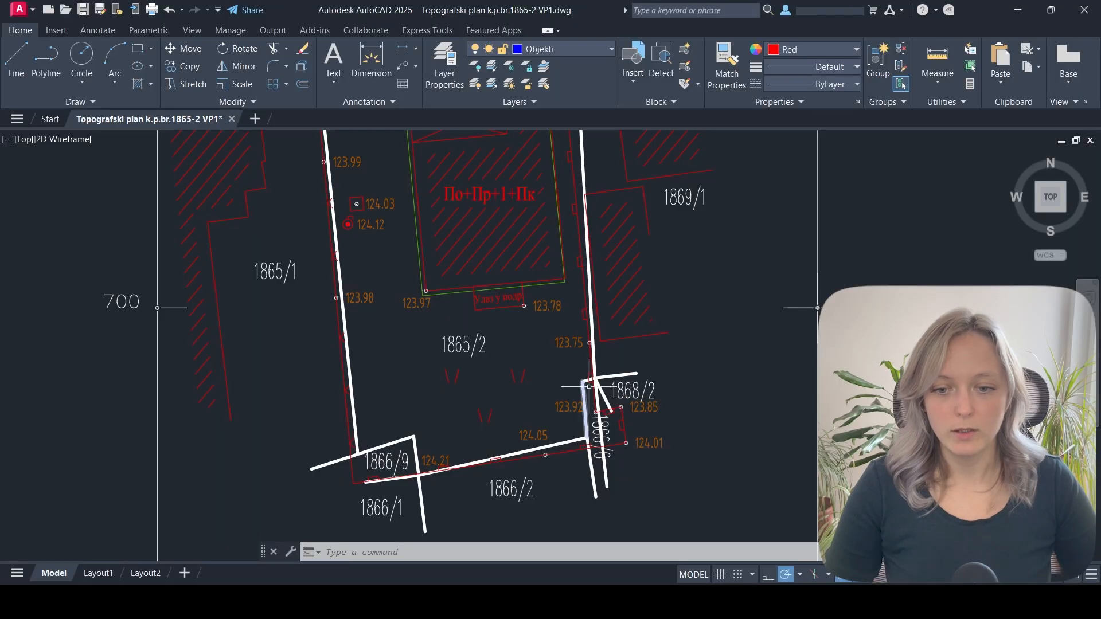
# Measure the distance along the upper edge of the building marked По+Пр+1+Пк, from its 123.81 corner to the corner near 123.65
pyautogui.scroll(-4, 636, 398)
pyautogui.scroll(2, 651, 436)
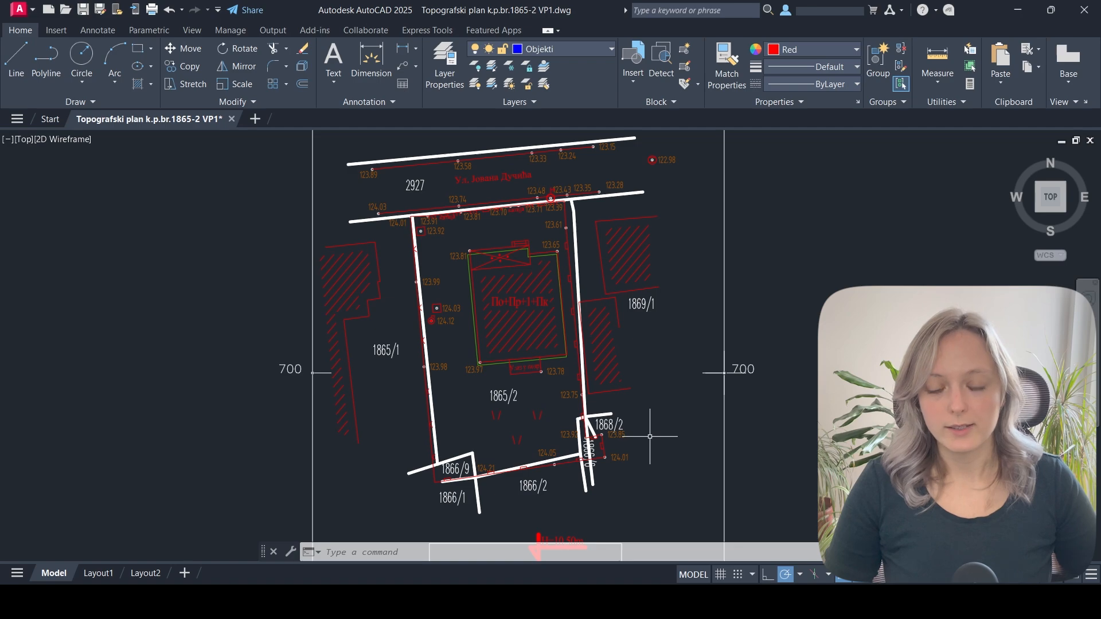
pyautogui.moveTo(657, 434); pyautogui.dragTo(664, 429, button='middle')
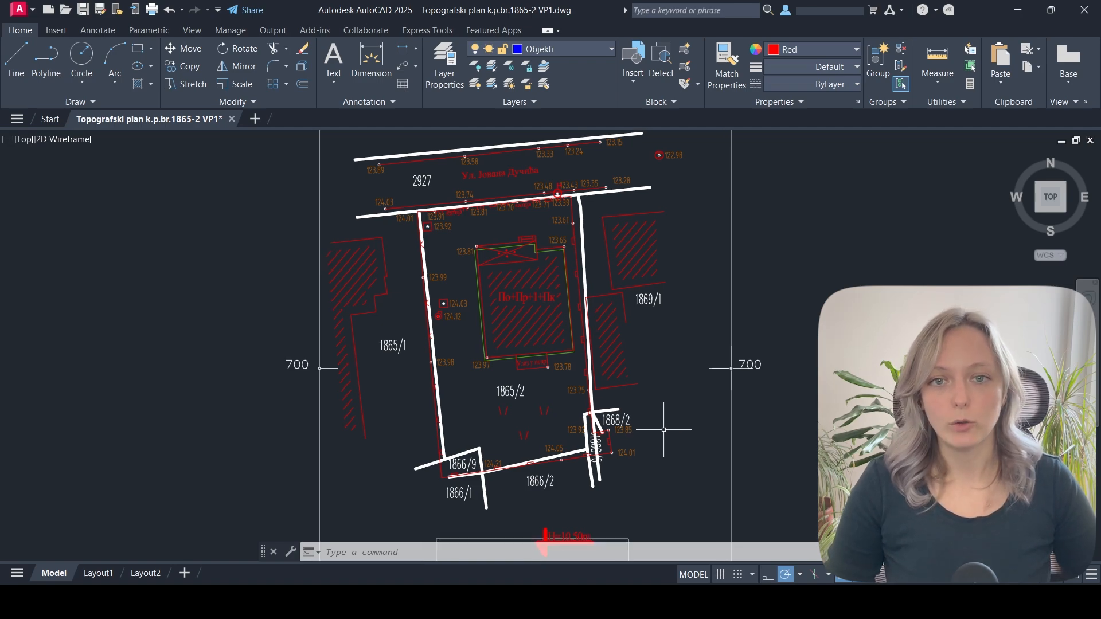
pyautogui.click(936, 86)
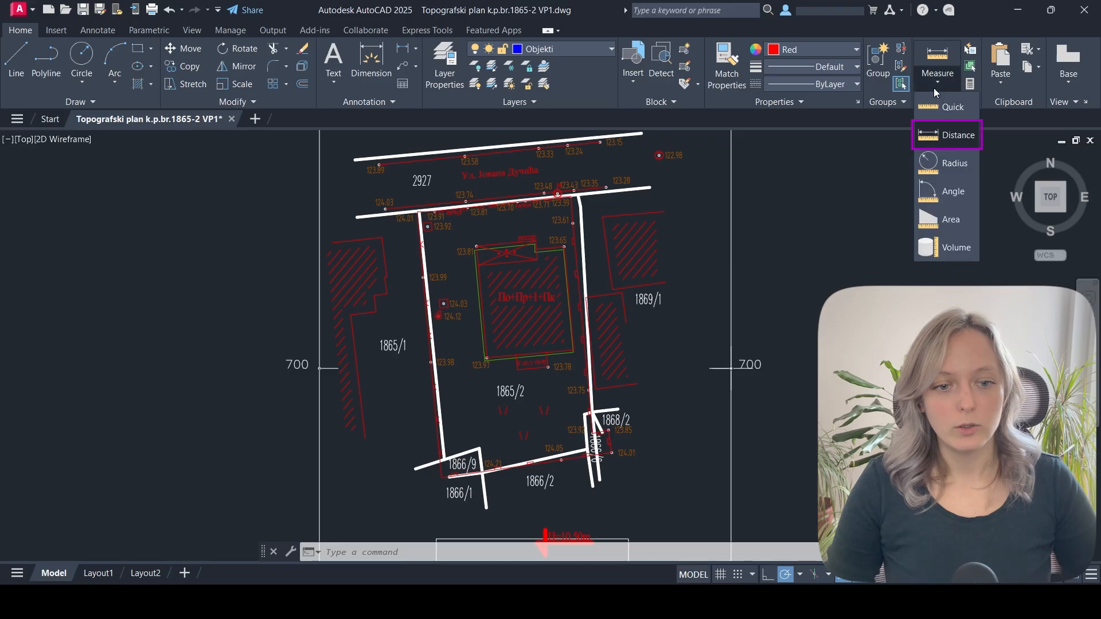
pyautogui.click(943, 135)
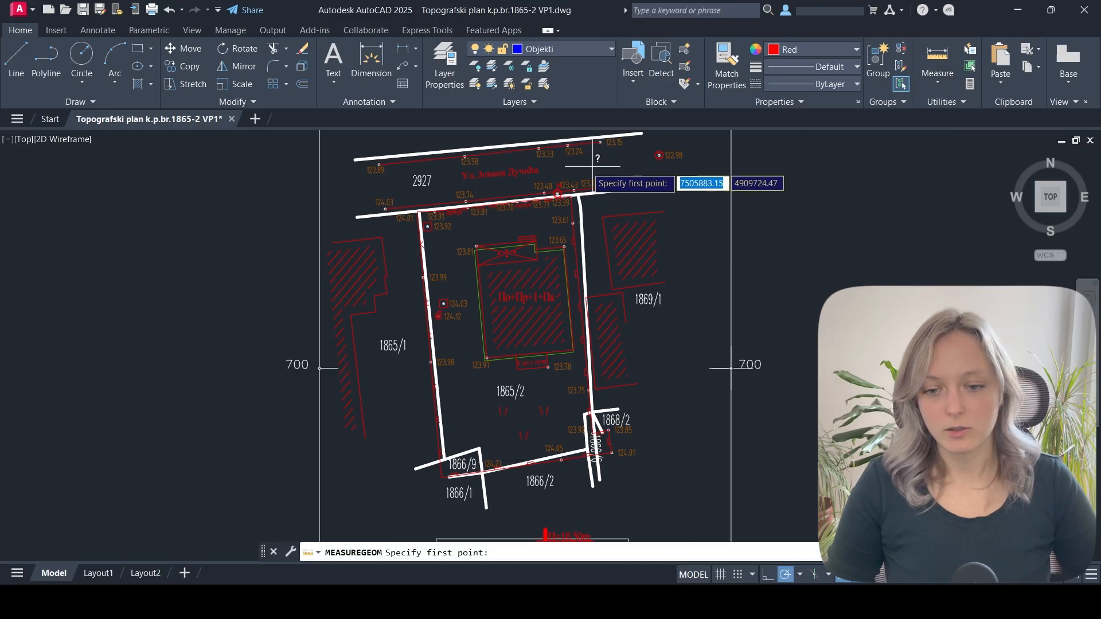
pyautogui.scroll(6, 471, 290)
pyautogui.moveTo(520, 320); pyautogui.dragTo(488, 496, button='middle')
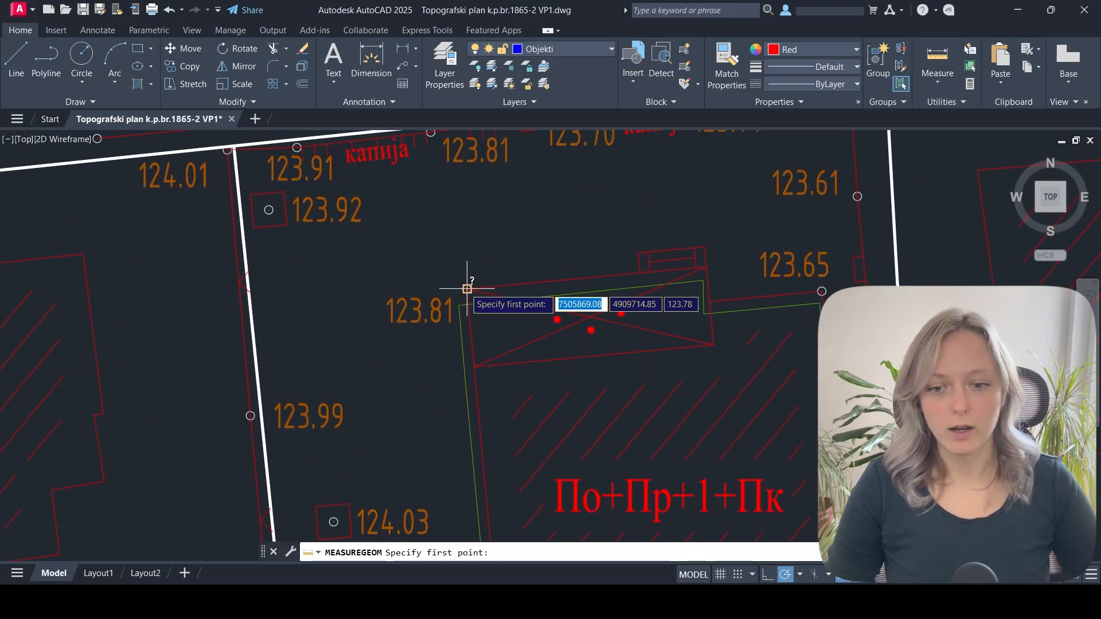
pyautogui.click(466, 289)
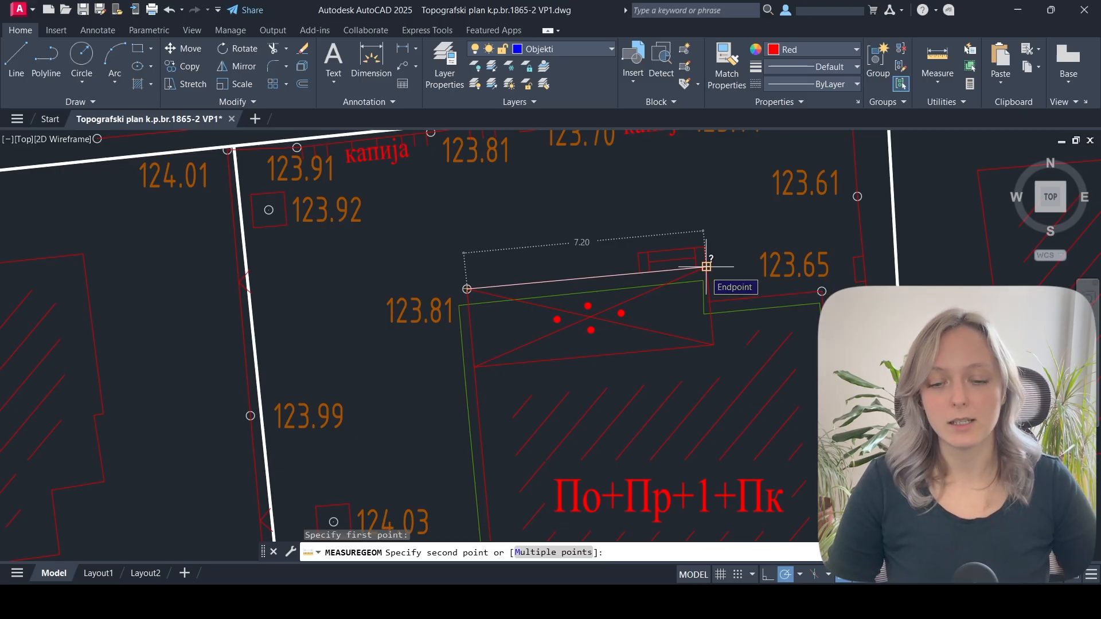
pyautogui.press('Escape')
# Check the drawing's length type and insertion scale in the Drawing Units settings, and close them without changes
pyautogui.write('UN')
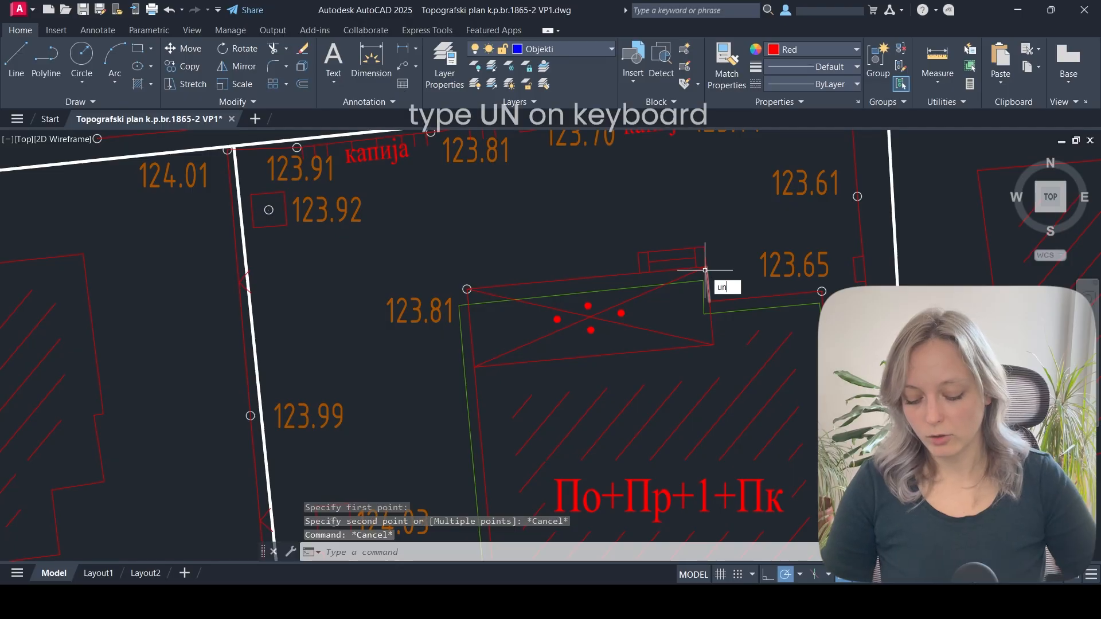
pyautogui.press('Return')
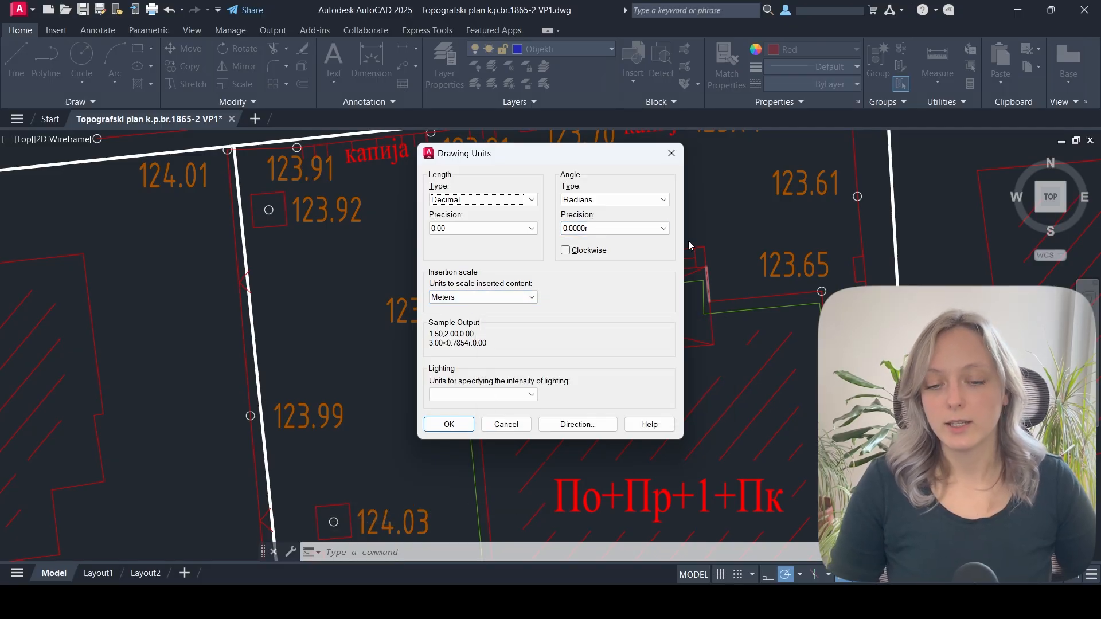
pyautogui.click(682, 160)
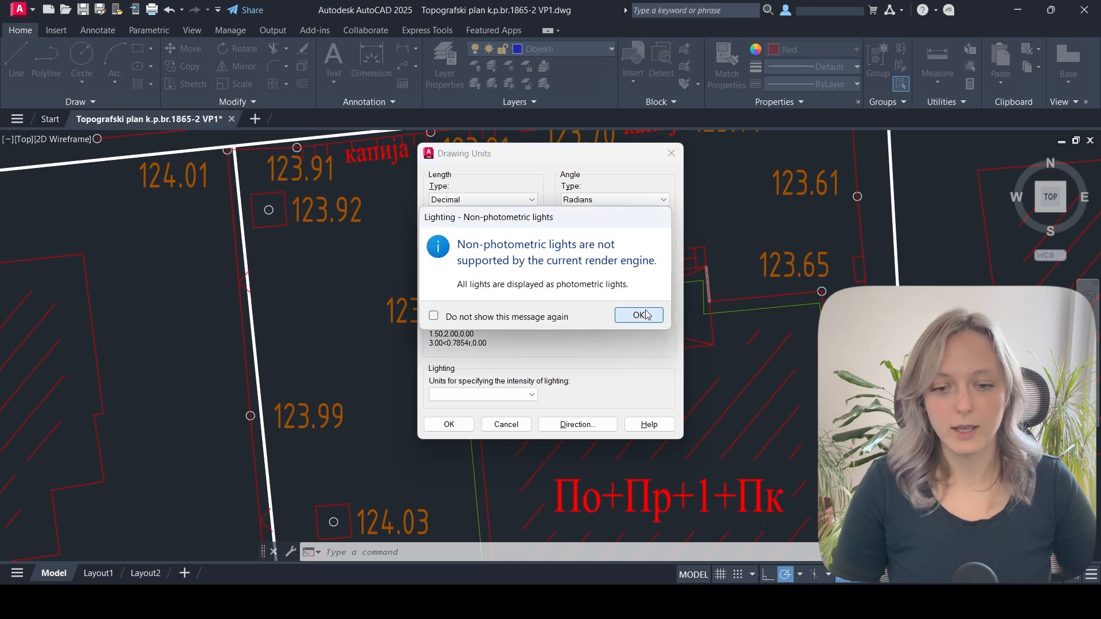
pyautogui.click(635, 315)
# Switch to Revit and link Topografski plan k.p.br.1865-2 VP1.dwg in meters, positioned Auto - Origin to Internal Origin
pyautogui.moveTo(666, 601)
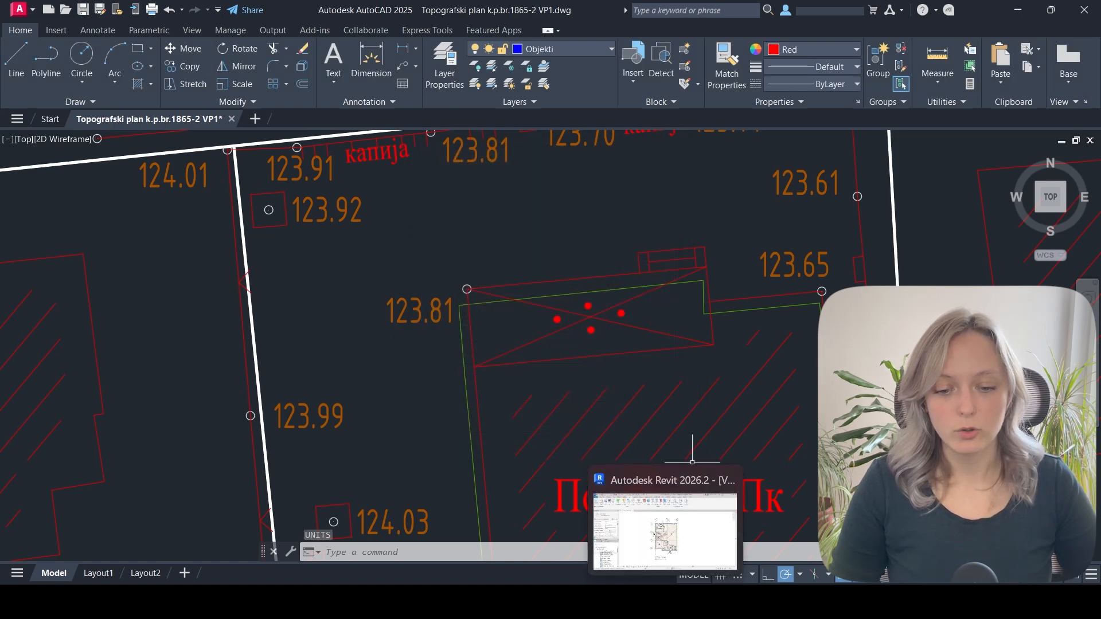
pyautogui.click(665, 530)
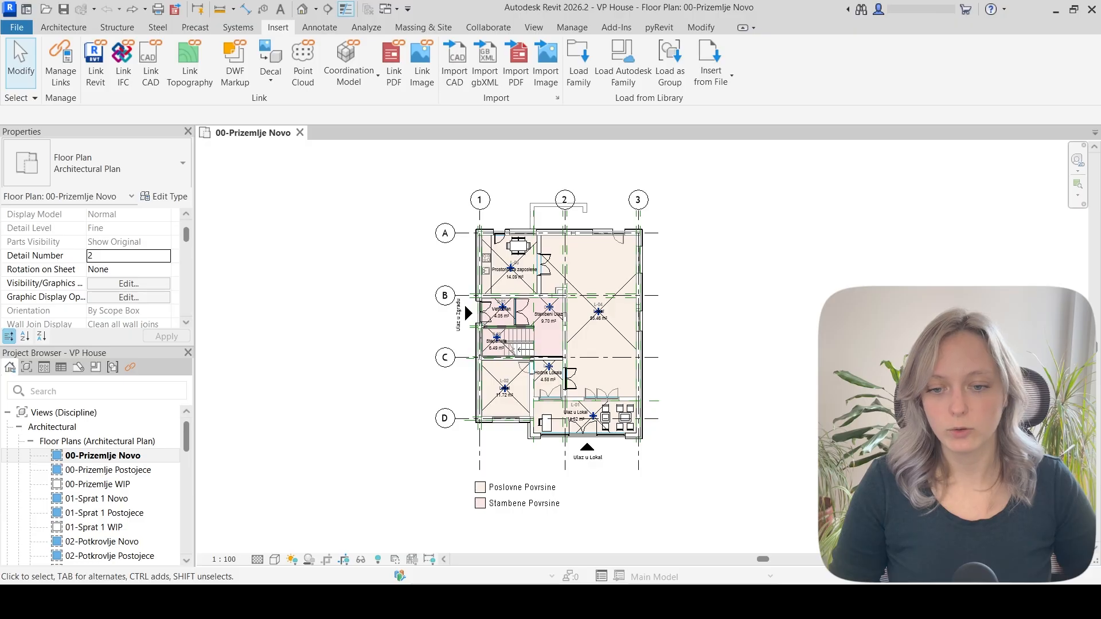
pyautogui.click(151, 84)
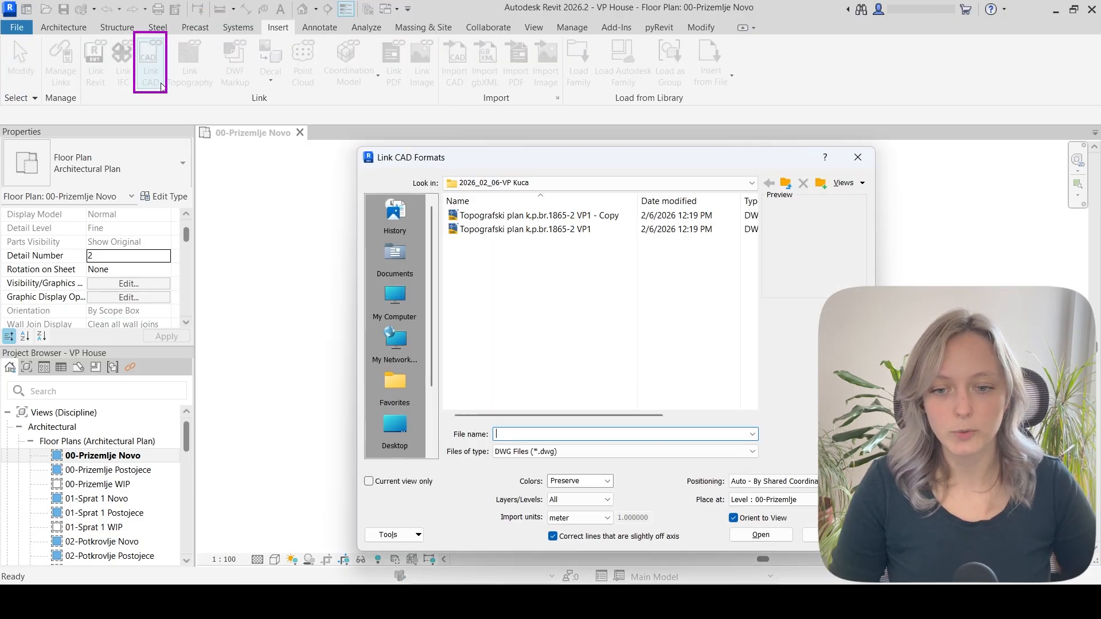
pyautogui.click(605, 229)
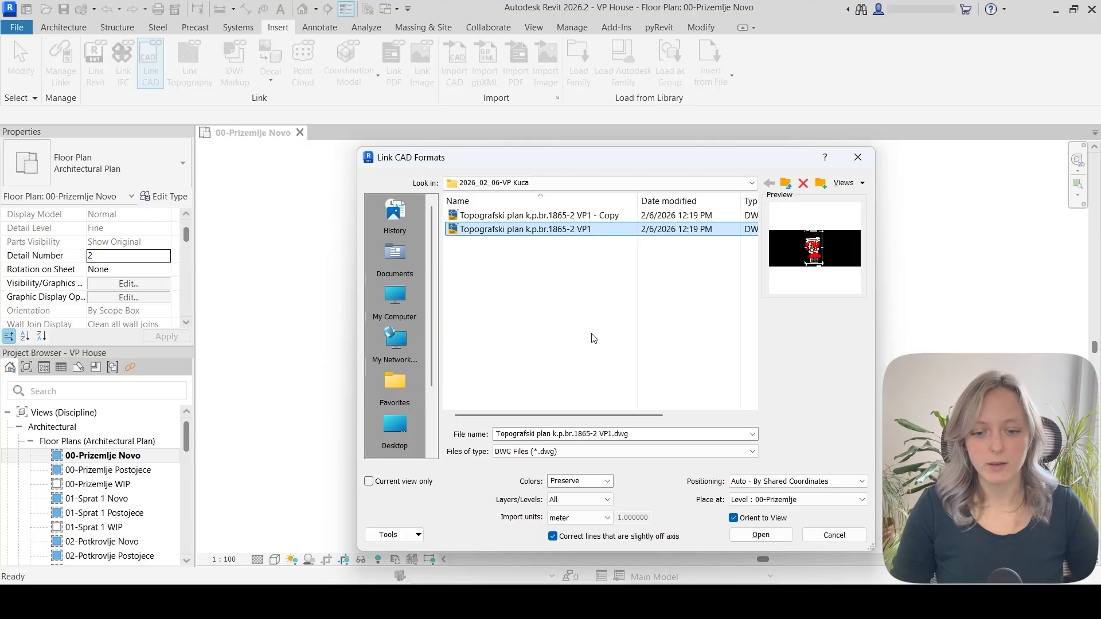
pyautogui.click(570, 519)
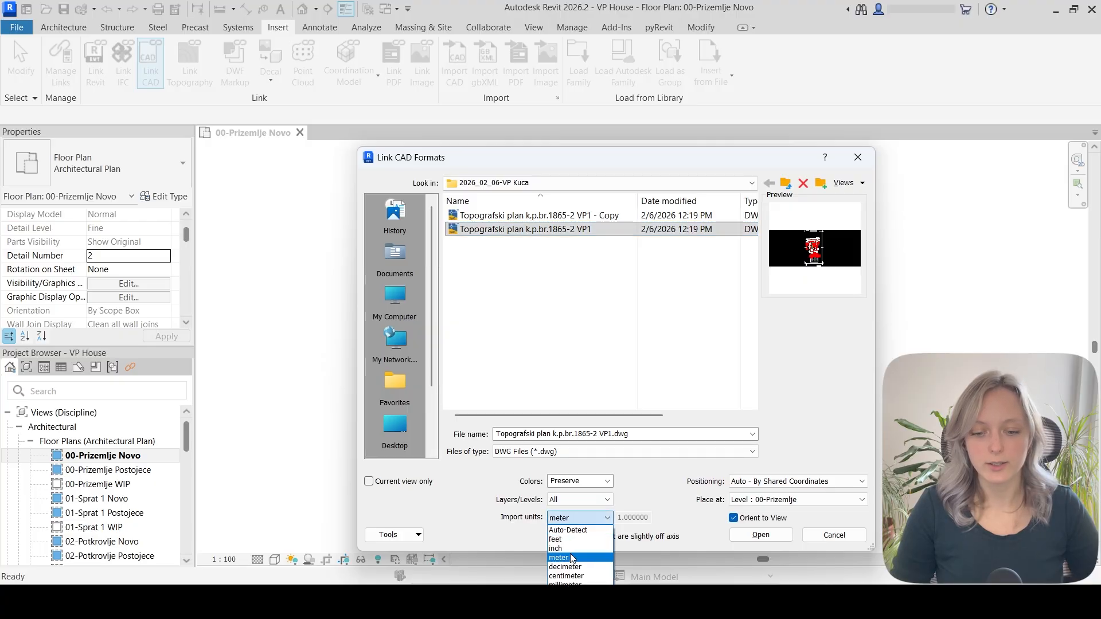
pyautogui.click(567, 554)
pyautogui.click(758, 485)
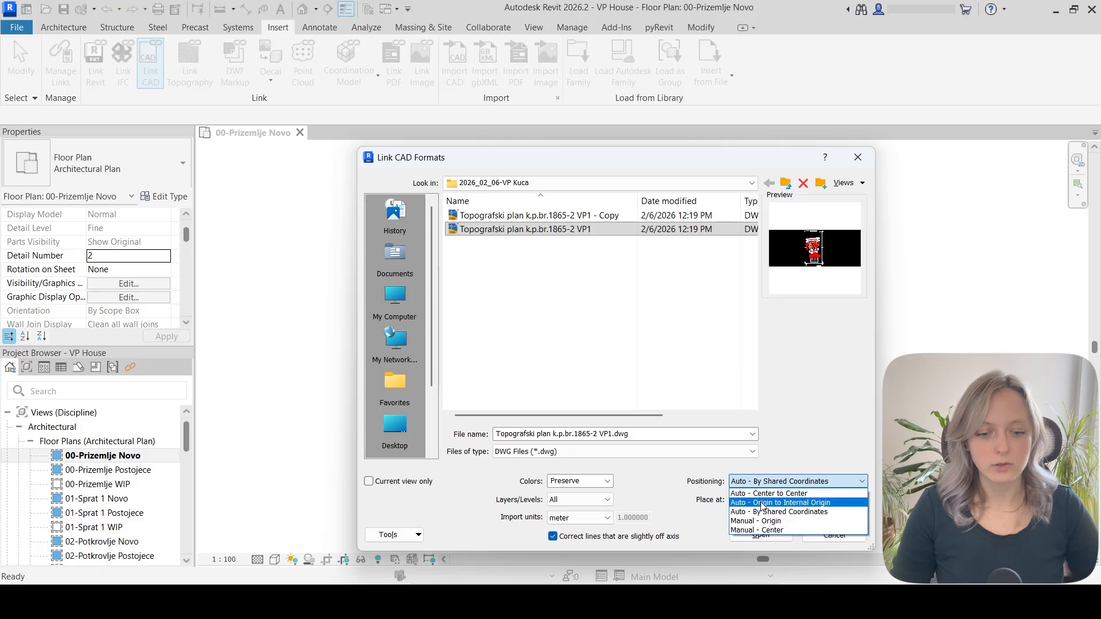
pyautogui.click(761, 503)
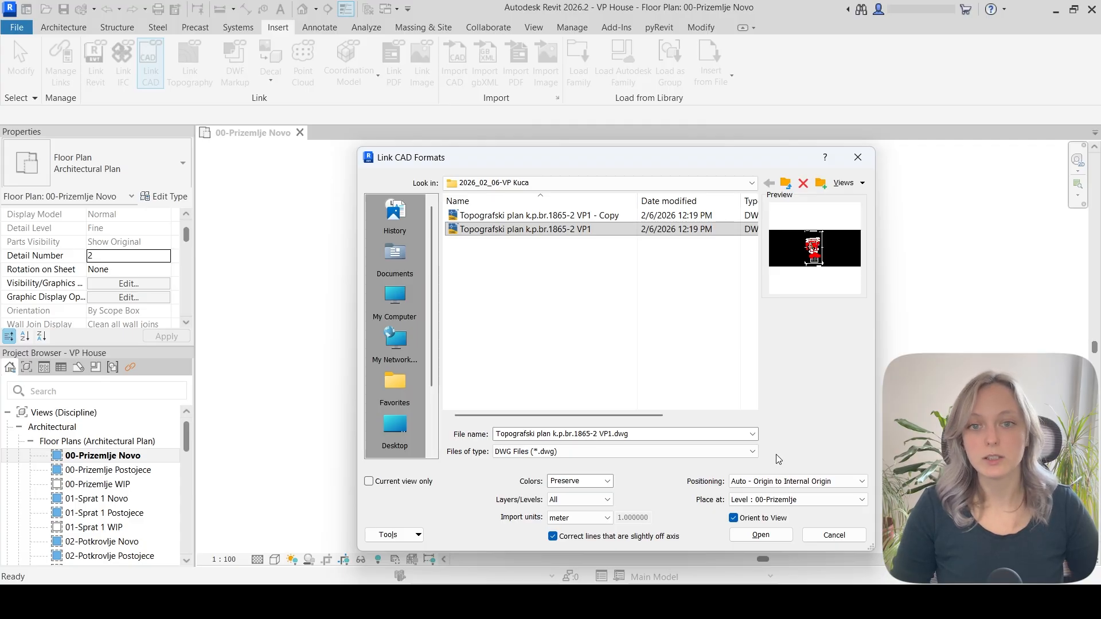
pyautogui.click(784, 536)
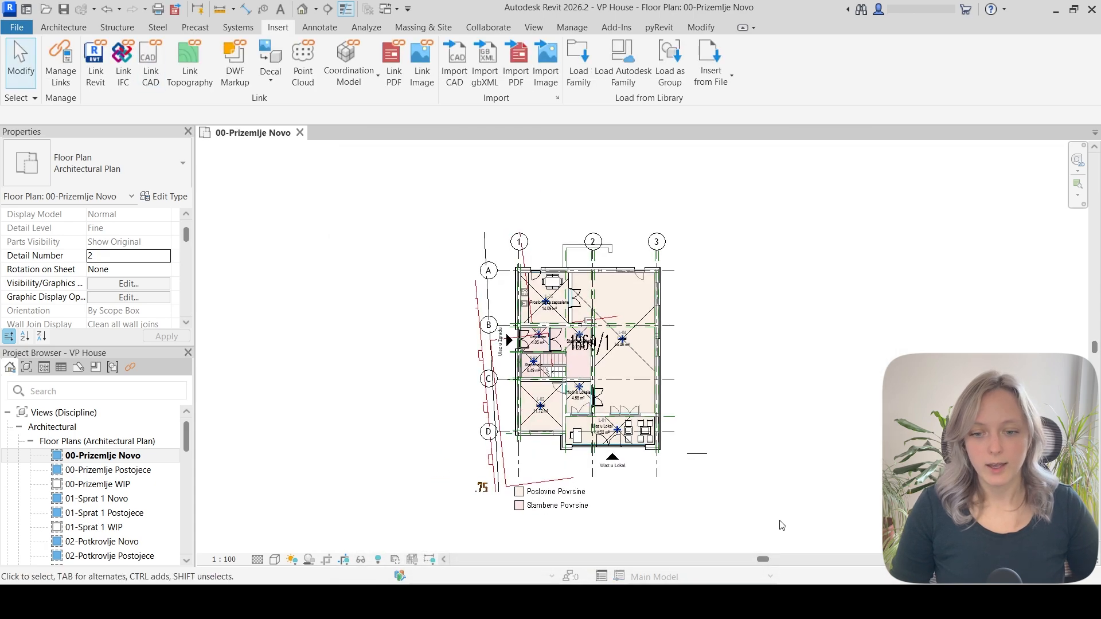
# Set the 00-Prizemlje Novo floor plan's scope box to None and turn off its Crop View
pyautogui.scroll(2, 503, 469)
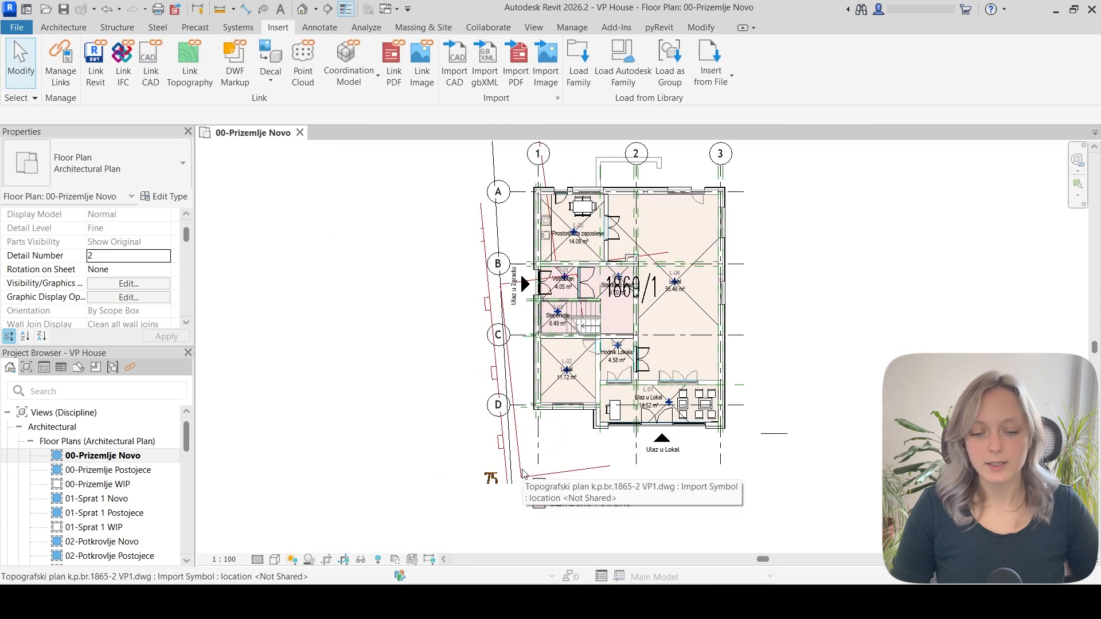
pyautogui.scroll(-5, 131, 315)
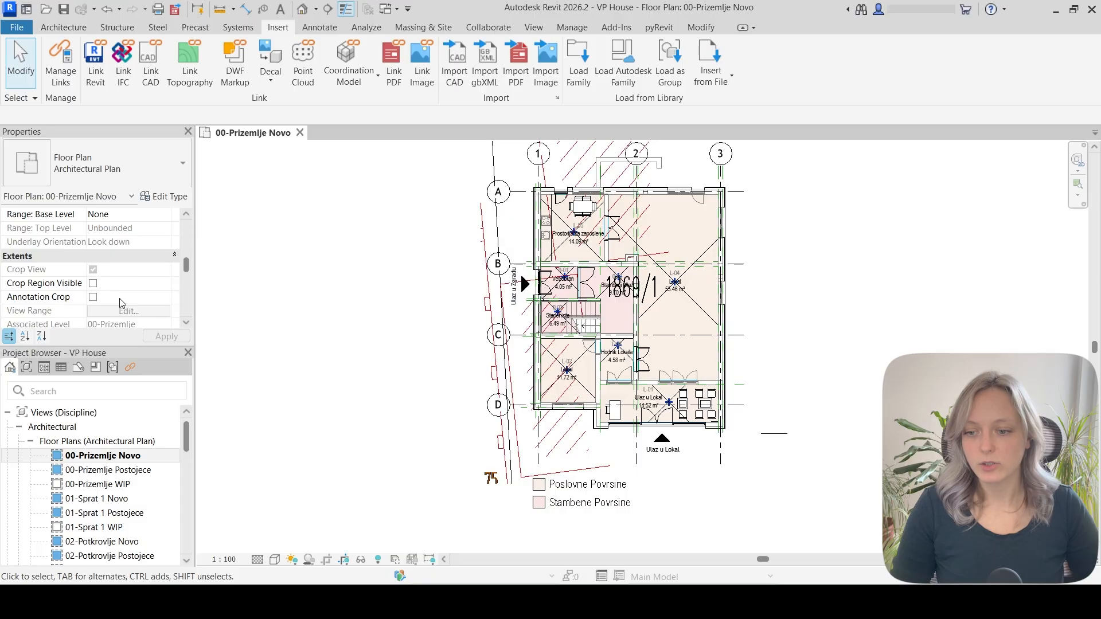
pyautogui.click(164, 297)
pyautogui.click(109, 308)
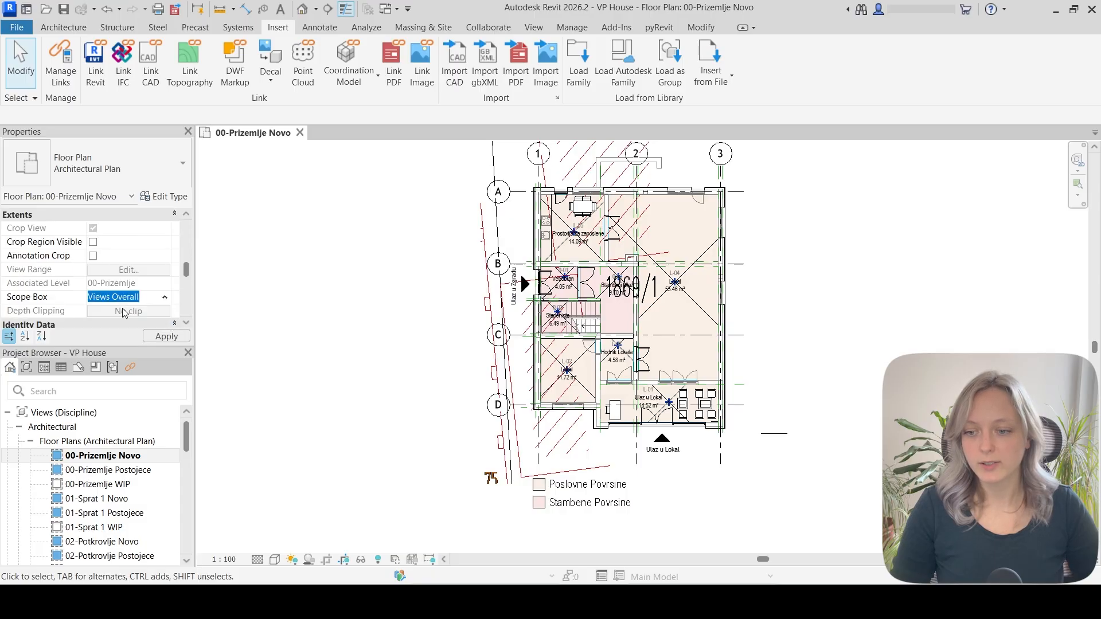
pyautogui.click(93, 228)
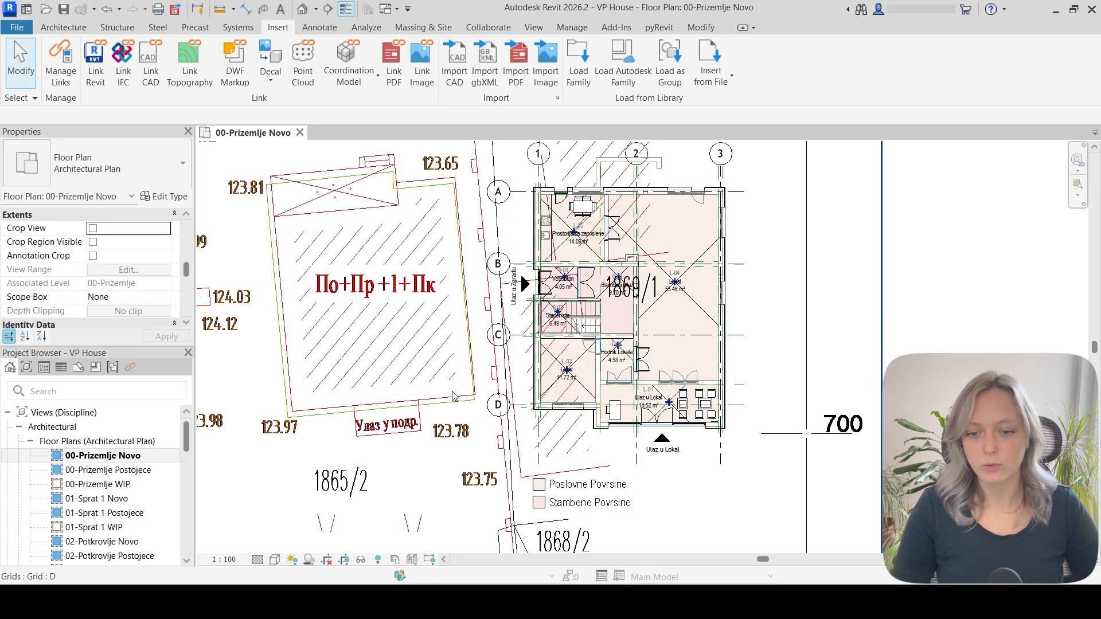
pyautogui.scroll(-3, 635, 371)
pyautogui.scroll(-1, 635, 372)
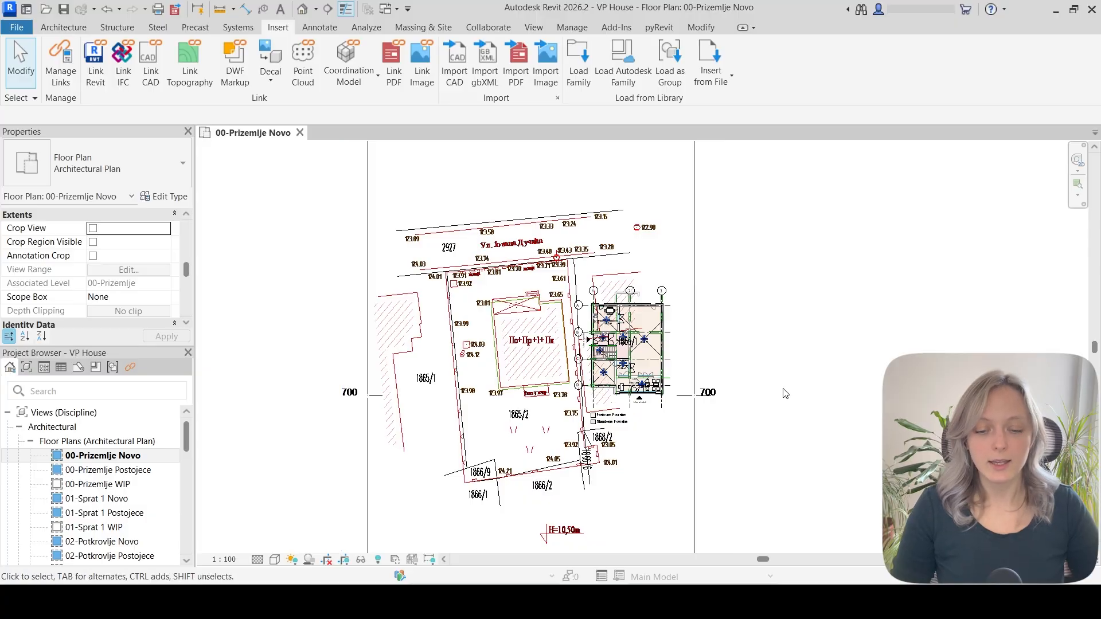
# Examine the linked topographic plan's building outline beside the house floor plan
pyautogui.scroll(1, 784, 394)
pyautogui.scroll(1, 785, 393)
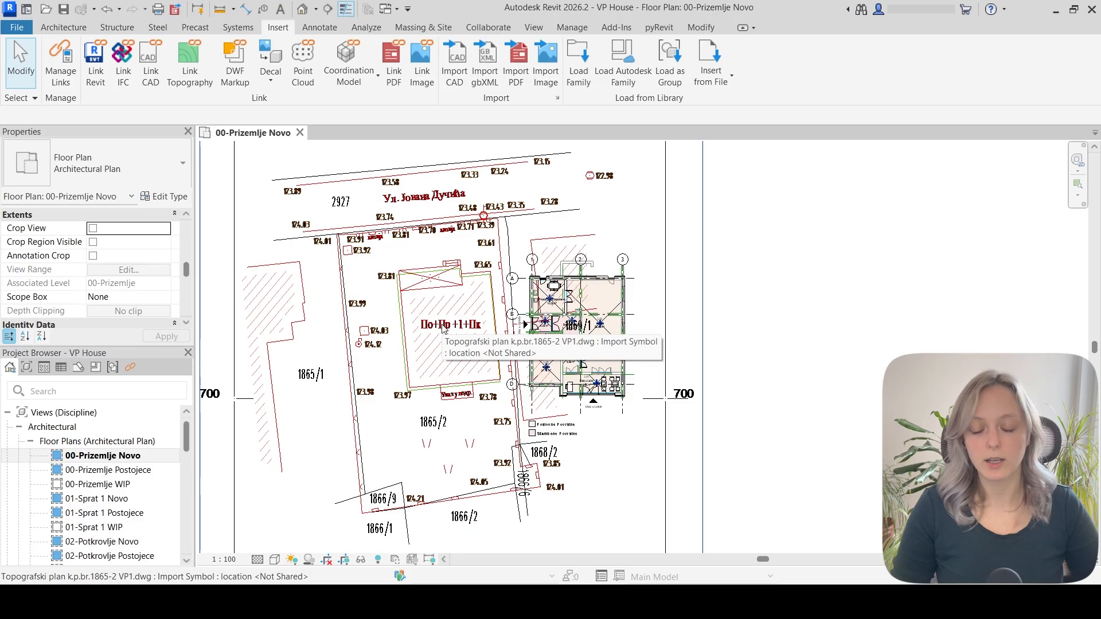
pyautogui.click(443, 328)
pyautogui.scroll(4, 443, 328)
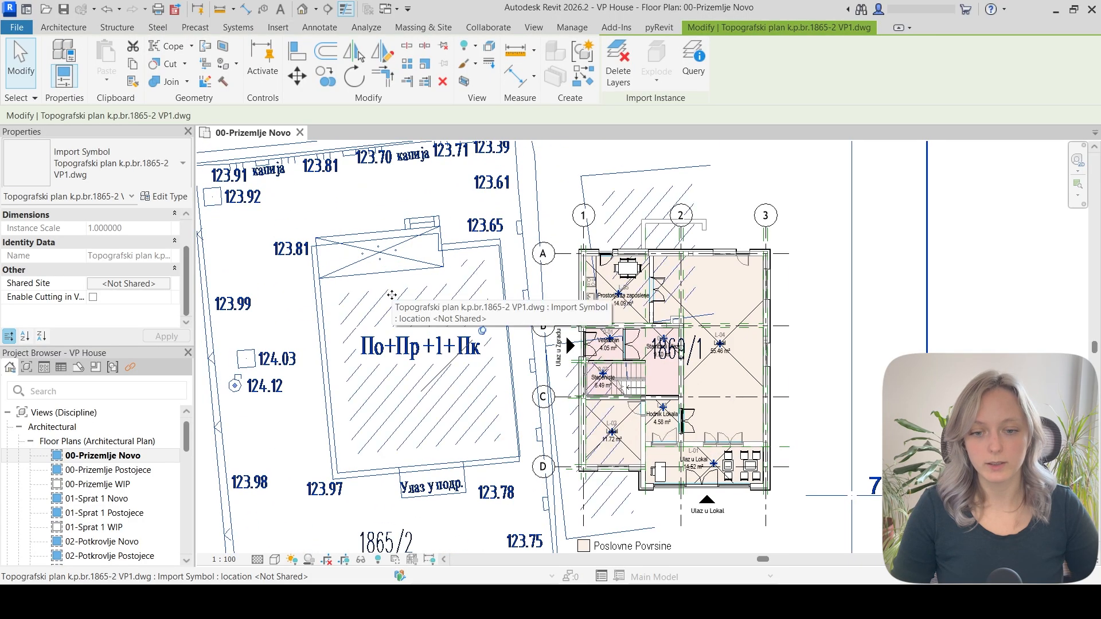
pyautogui.press('Escape')
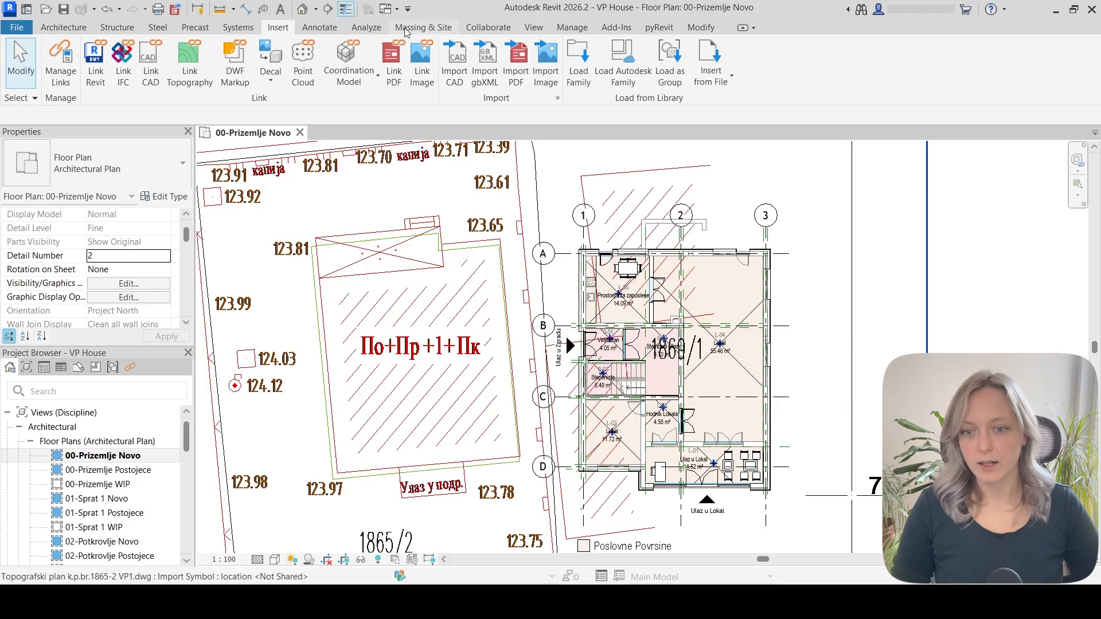
pyautogui.click(707, 31)
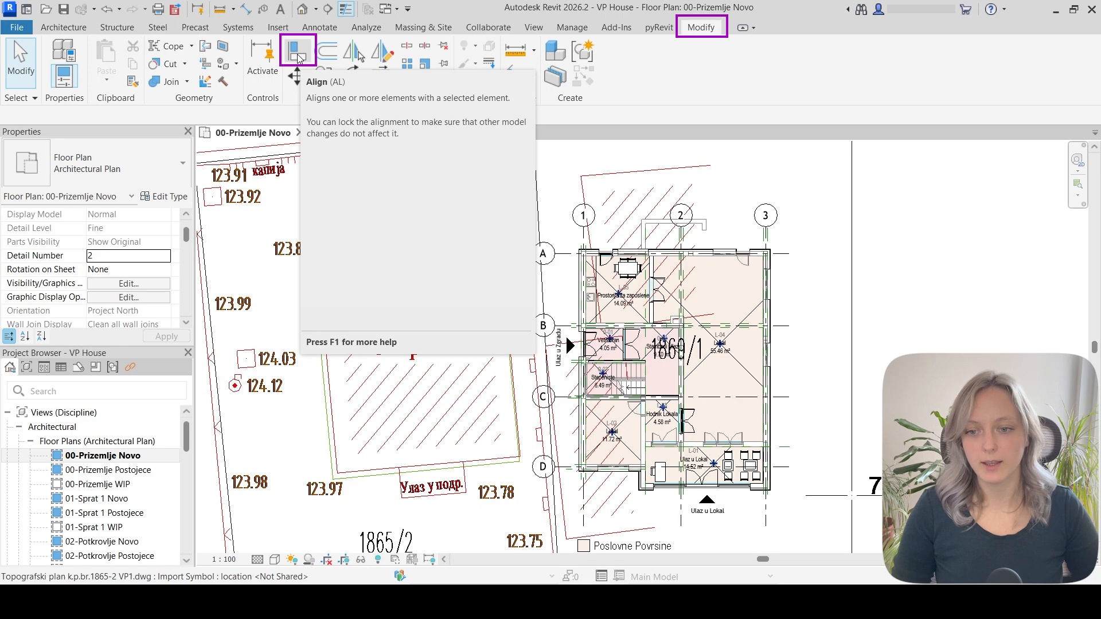
pyautogui.click(298, 56)
pyautogui.scroll(3, 577, 453)
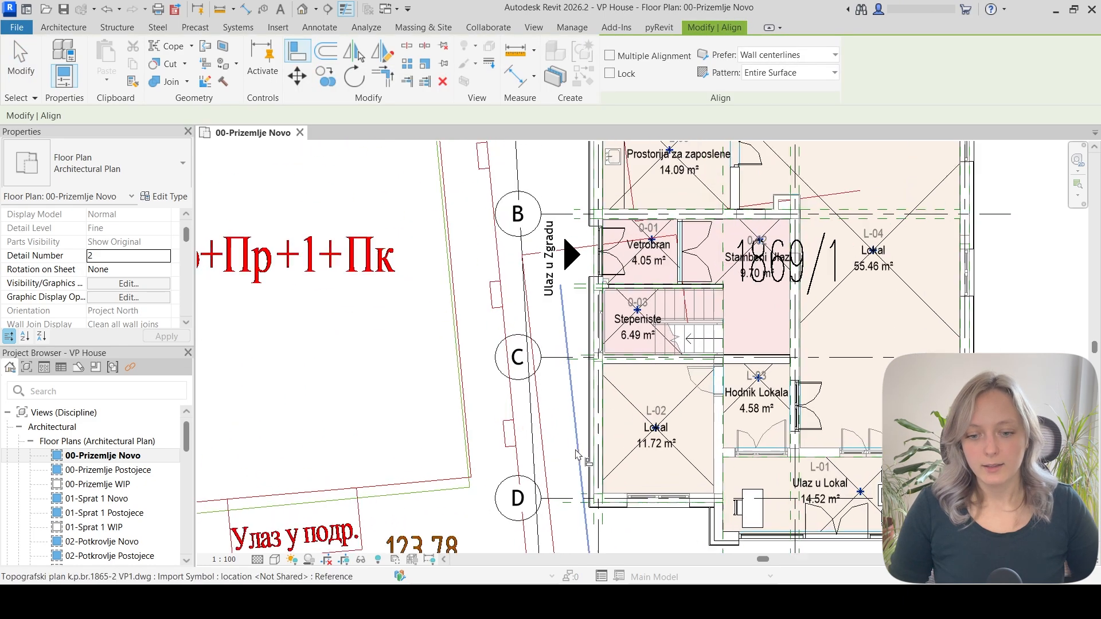
pyautogui.scroll(5, 580, 455)
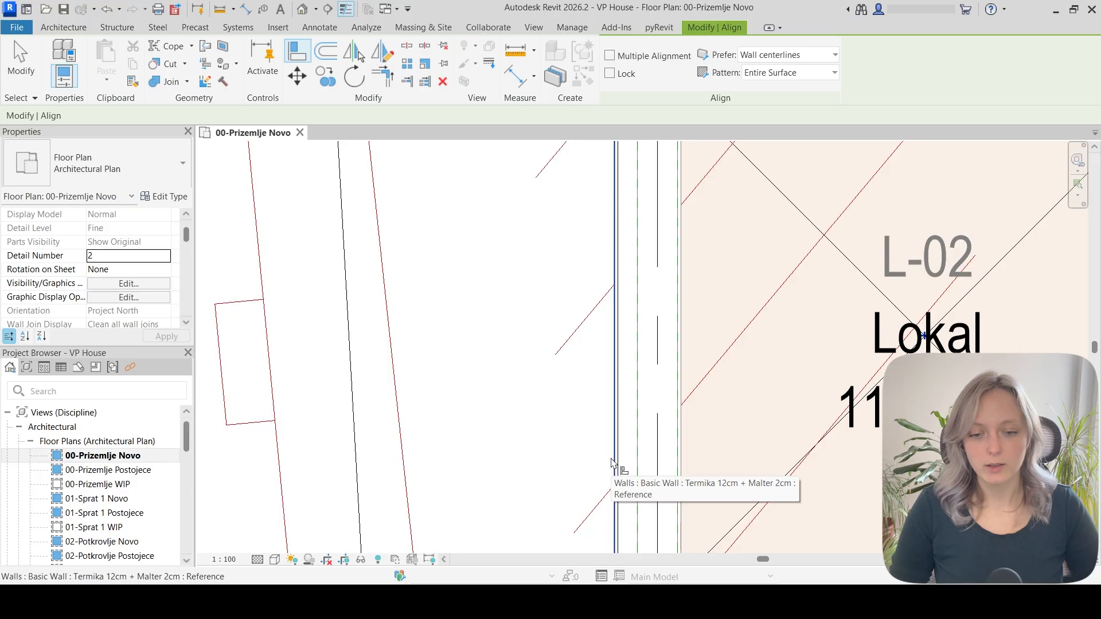
pyautogui.click(612, 463)
pyautogui.scroll(-5, 611, 462)
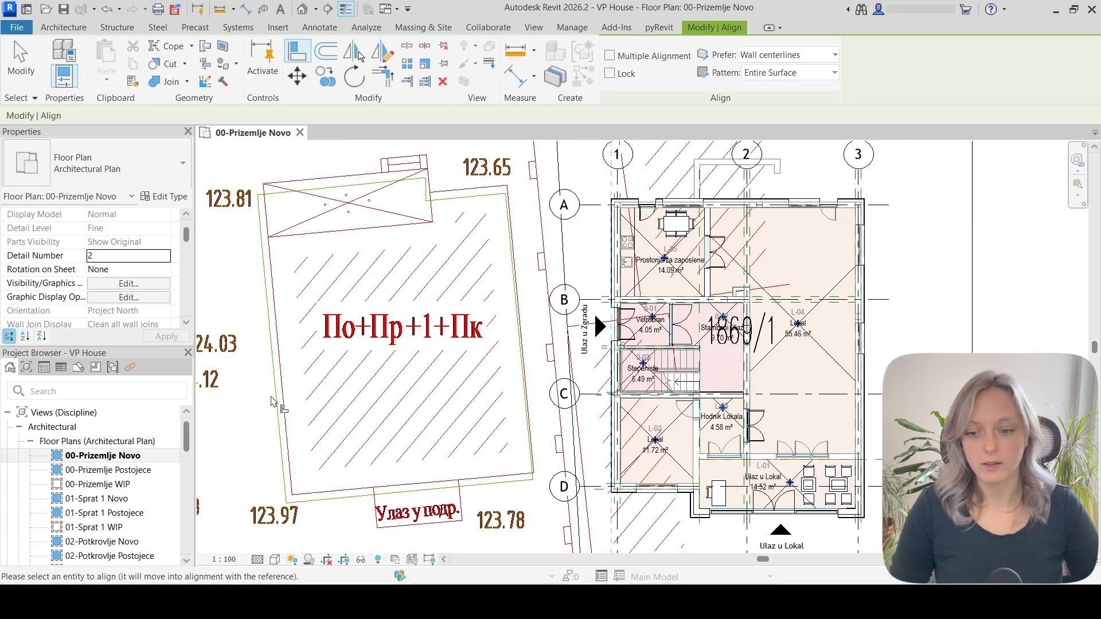
pyautogui.scroll(6, 642, 473)
pyautogui.scroll(-2, 536, 422)
pyautogui.scroll(-6, 349, 431)
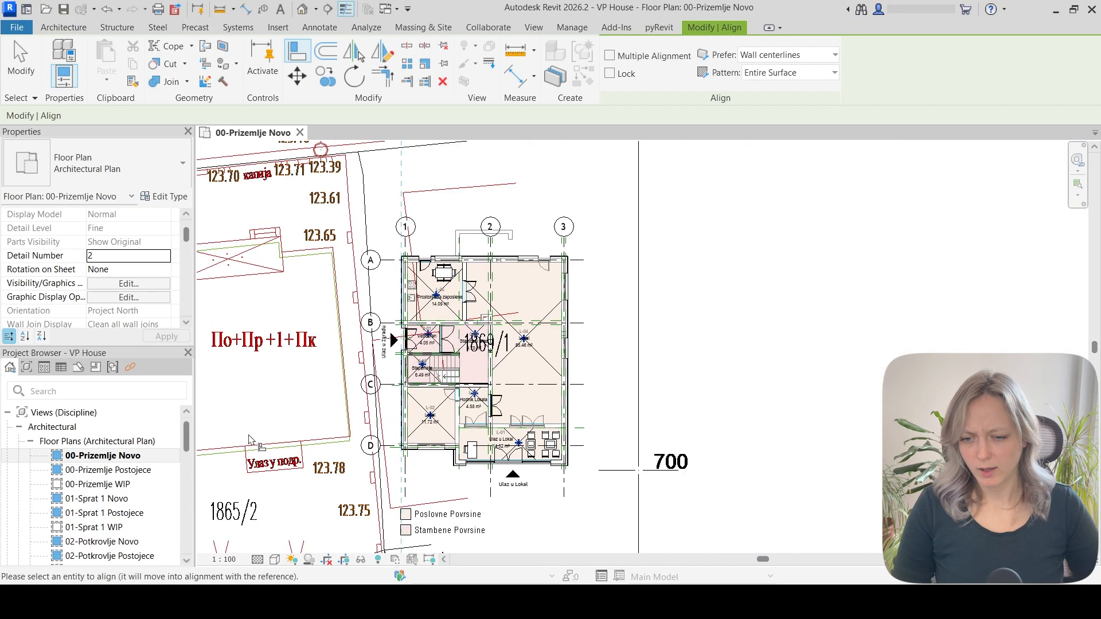
pyautogui.moveTo(251, 440); pyautogui.dragTo(470, 453, button='middle')
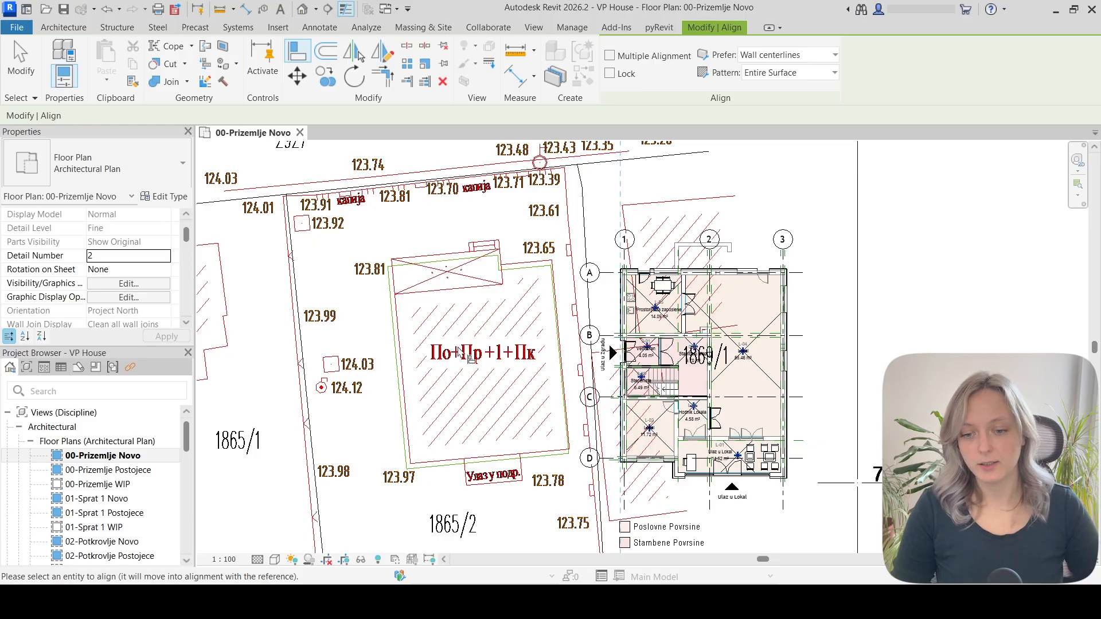
pyautogui.press('Escape')
pyautogui.press('Escape')
# Select the linked topographic plan and unpin its position
pyautogui.click(467, 397)
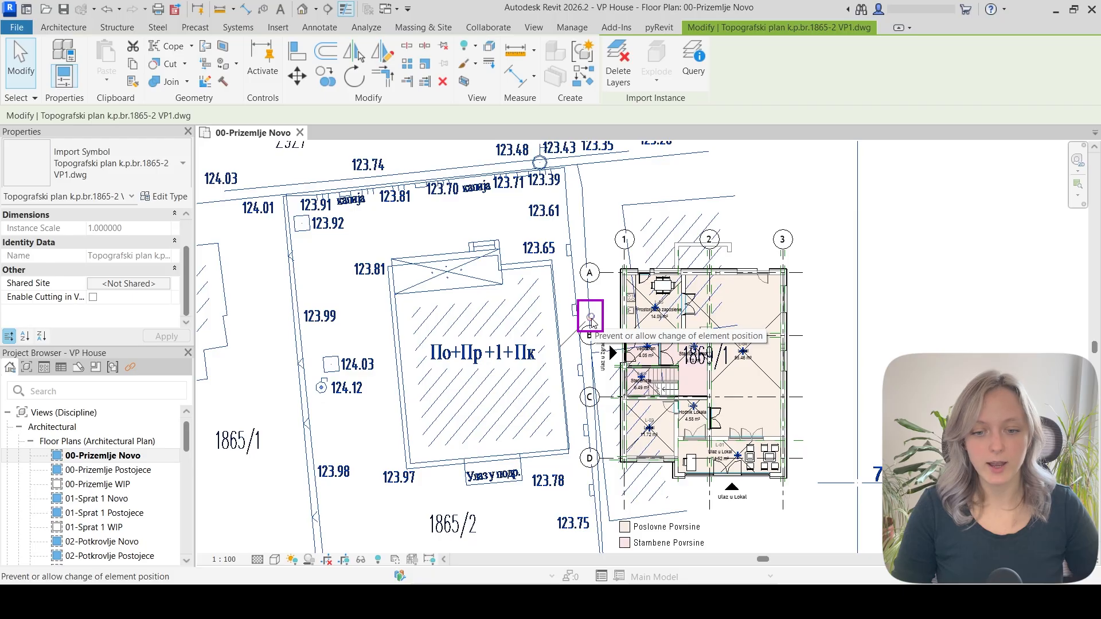
pyautogui.scroll(5, 608, 435)
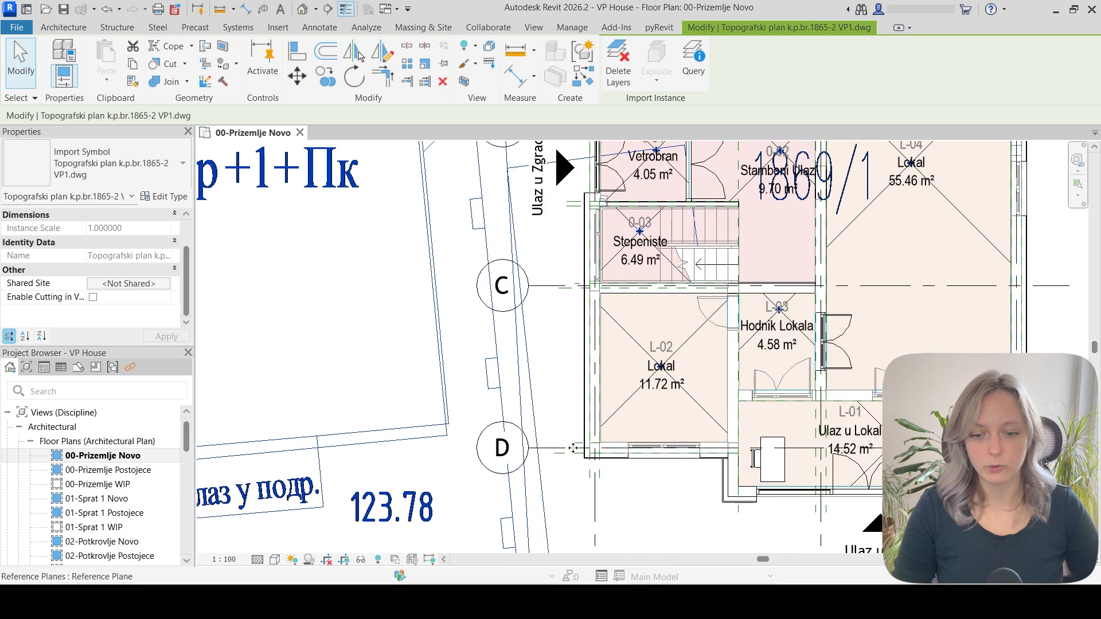
pyautogui.scroll(2, 576, 410)
pyautogui.press('Escape')
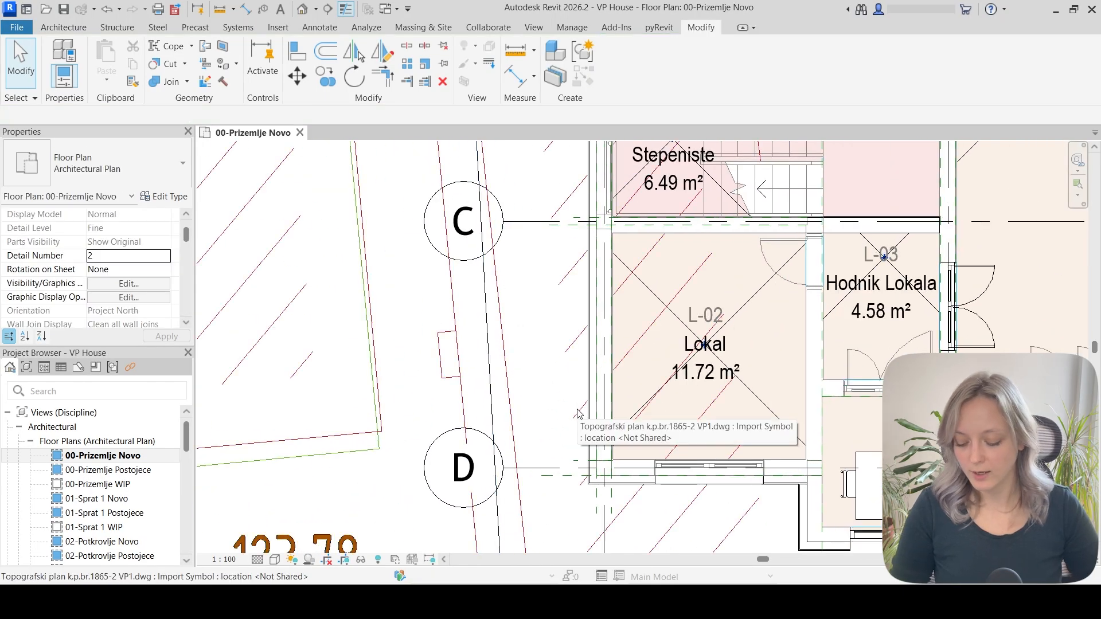
# Align the left edge of the topographic plan's building outline with the outer face of the house's left exterior wall
pyautogui.press('a')
pyautogui.press('l')
pyautogui.scroll(4, 591, 436)
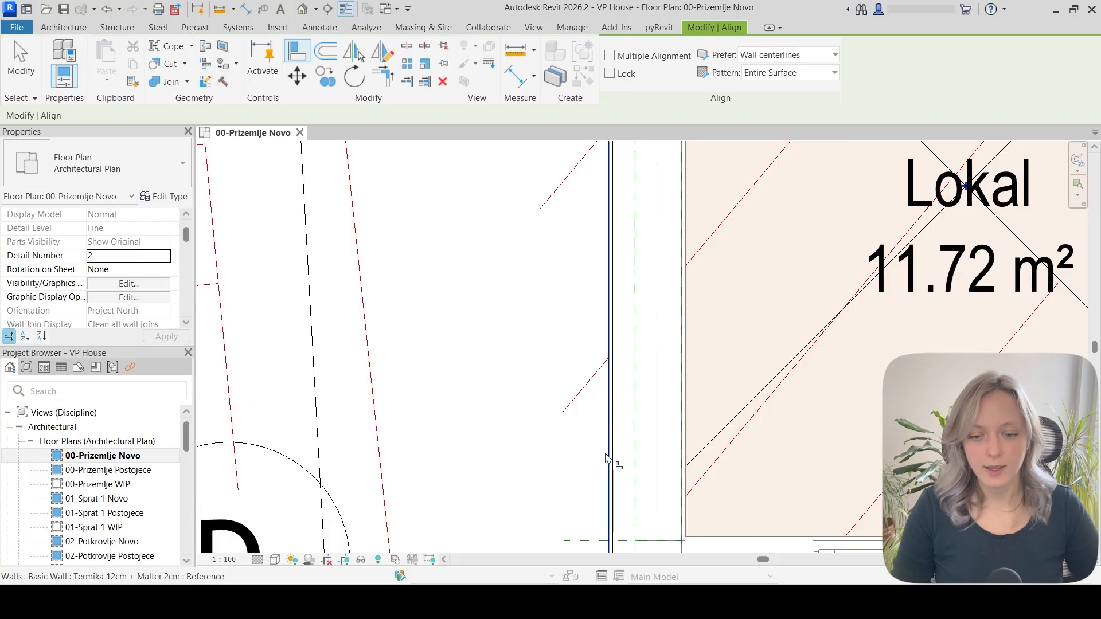
pyautogui.click(606, 457)
pyautogui.scroll(-8, 763, 430)
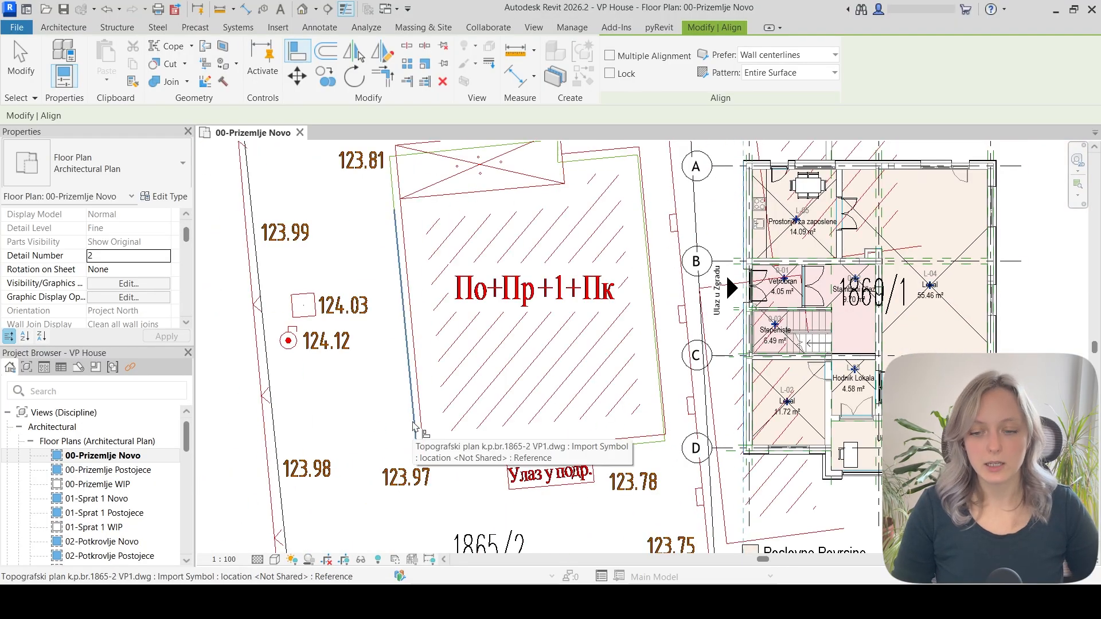
pyautogui.click(414, 427)
pyautogui.scroll(-5, 487, 471)
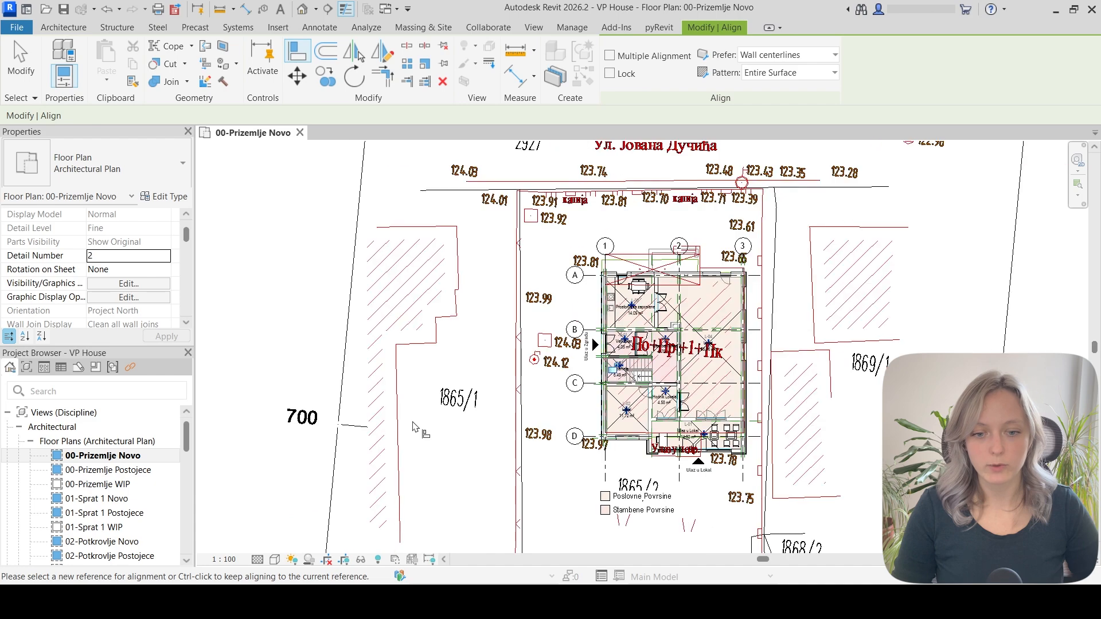
pyautogui.press('Escape')
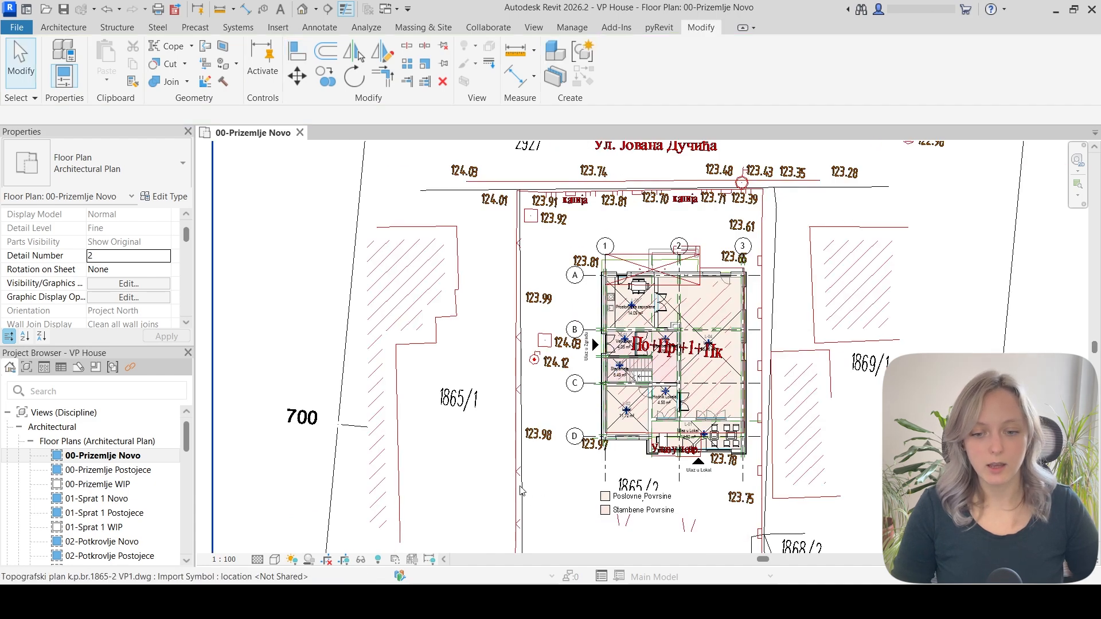
# Move the linked topographic plan from its building outline's upper-left corner to the house's inner structural corner at grids 1 and A
pyautogui.click(522, 493)
pyautogui.scroll(2, 521, 491)
pyautogui.moveTo(487, 484); pyautogui.dragTo(402, 544, button='middle')
pyautogui.scroll(1, 460, 252)
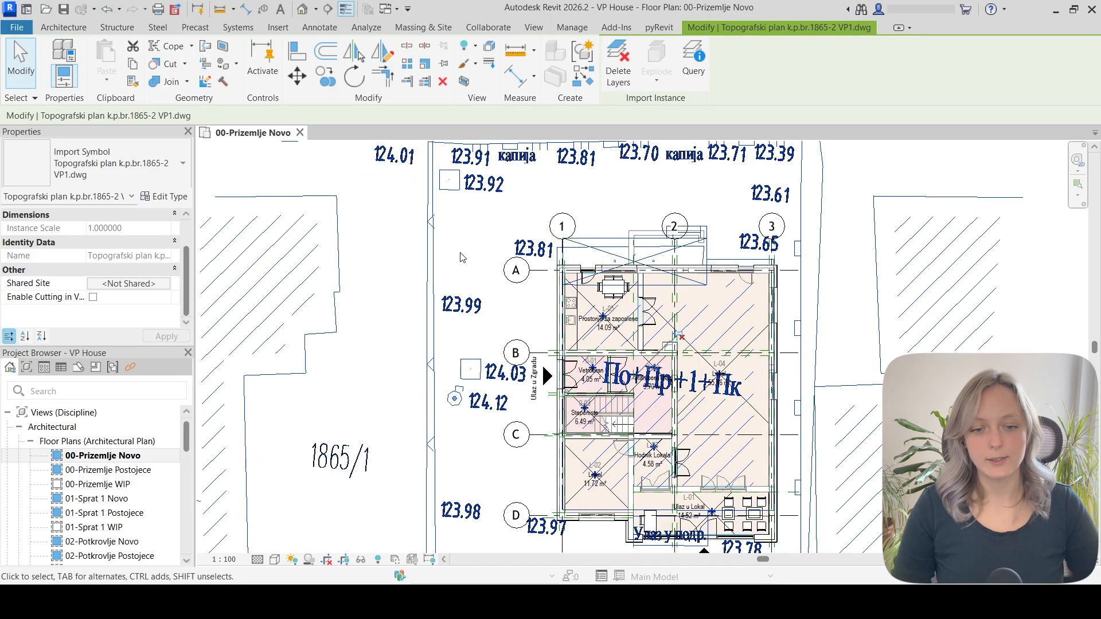
pyautogui.scroll(1, 533, 249)
pyautogui.moveTo(540, 251); pyautogui.dragTo(546, 252, button='middle')
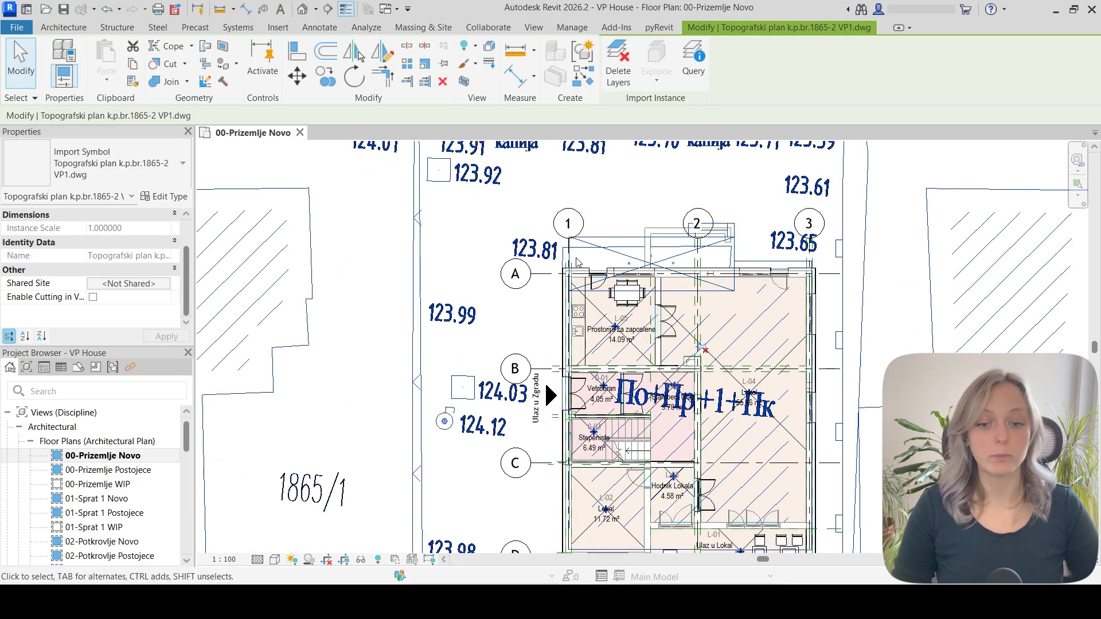
pyautogui.scroll(8, 570, 252)
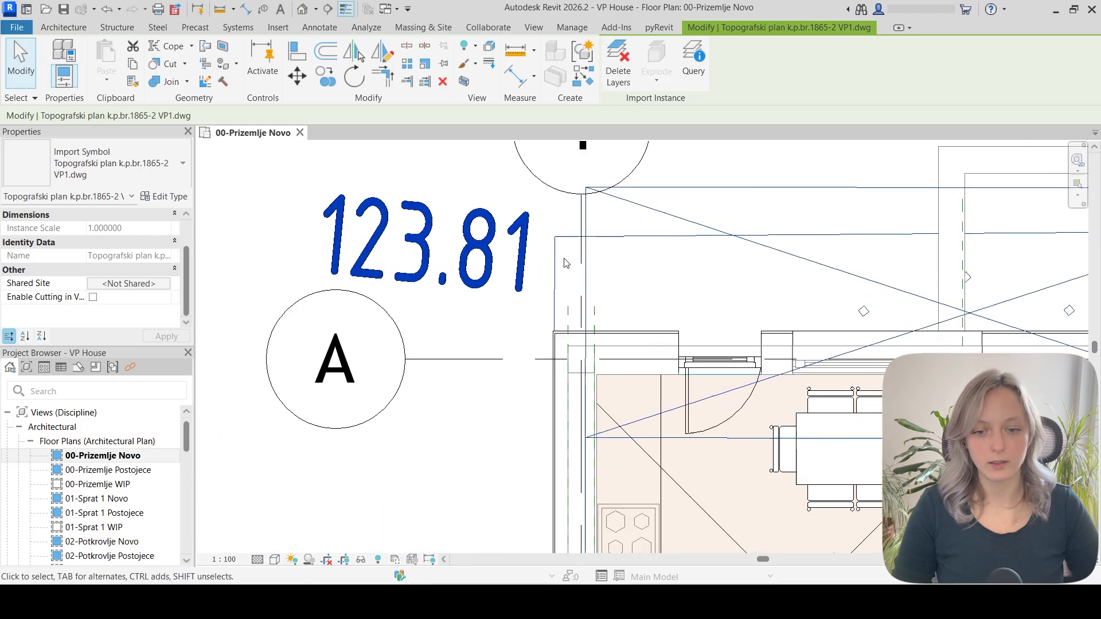
pyautogui.press('m')
pyautogui.press('v')
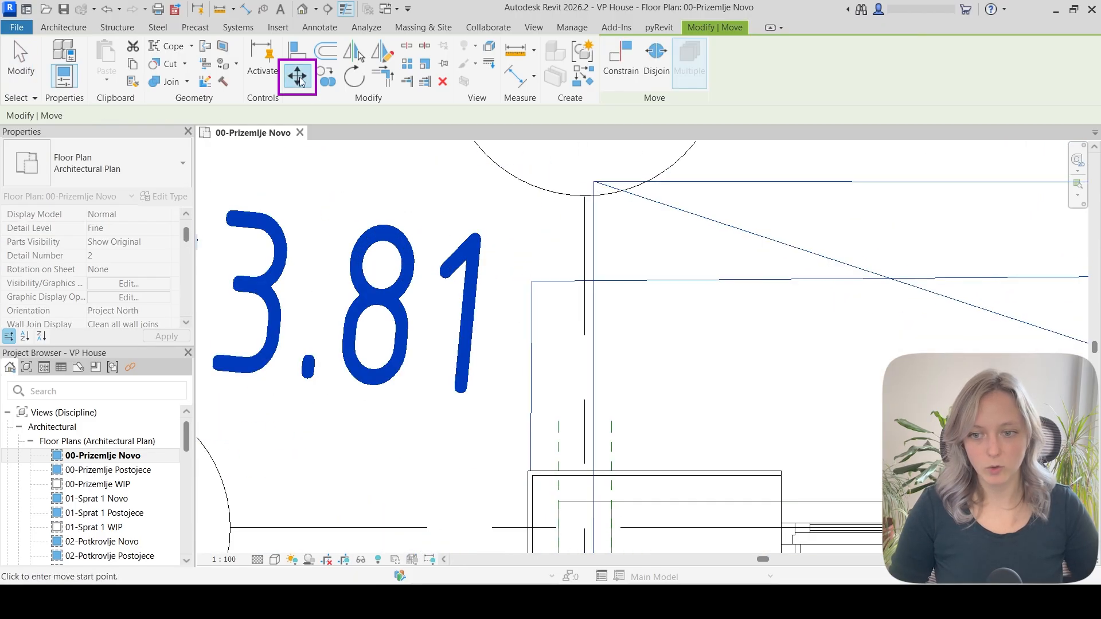
pyautogui.click(526, 282)
pyautogui.scroll(2, 540, 456)
pyautogui.scroll(3, 540, 456)
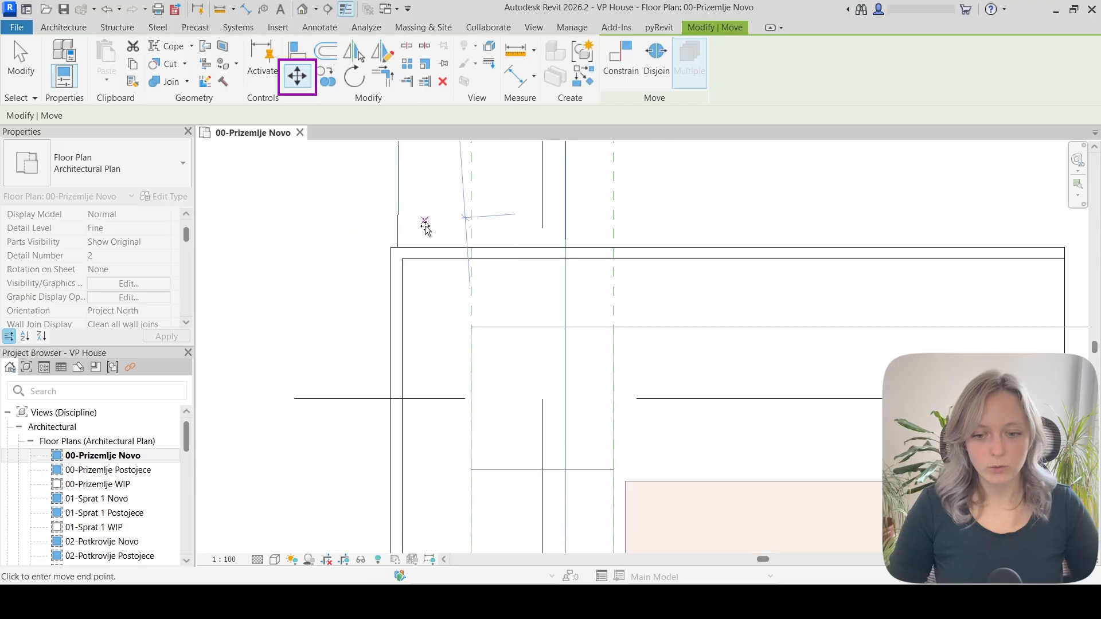
pyautogui.click(471, 328)
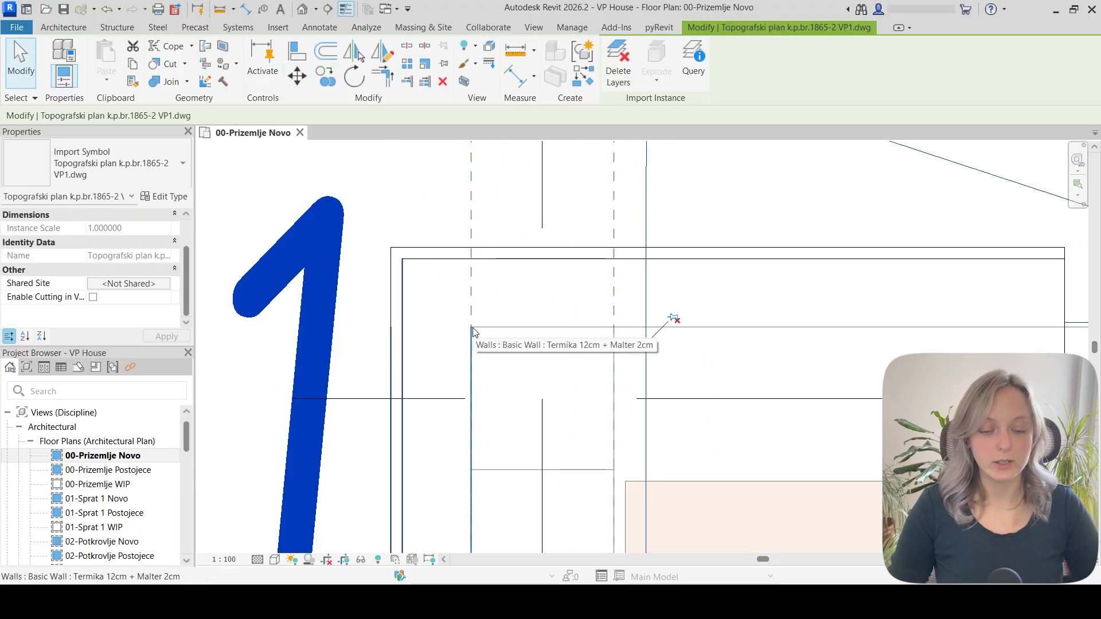
pyautogui.scroll(-4, 474, 332)
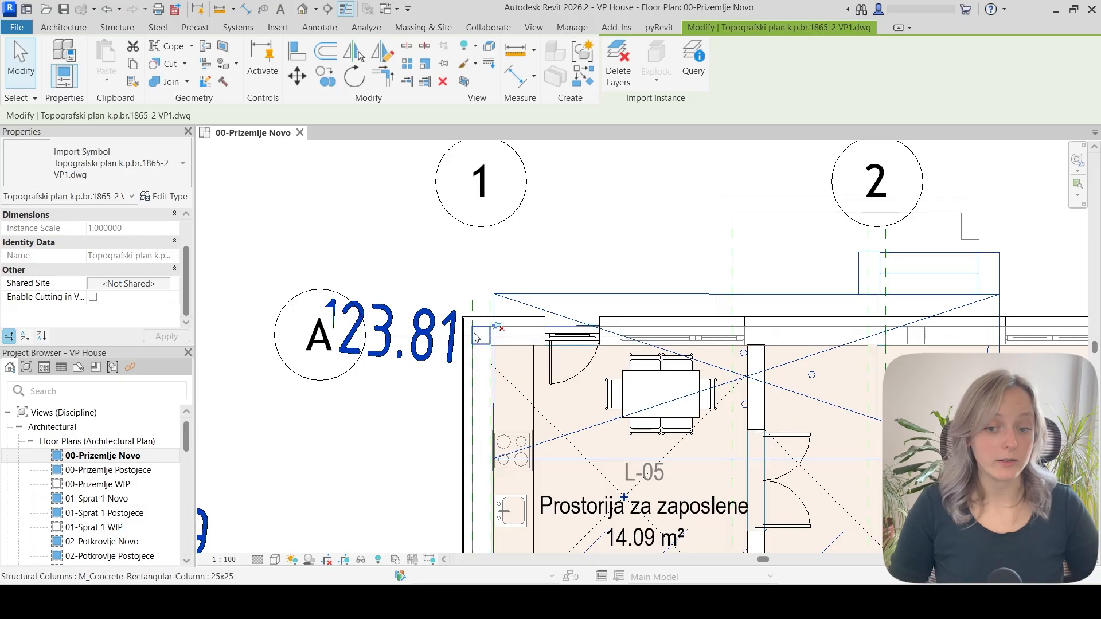
pyautogui.scroll(-6, 475, 337)
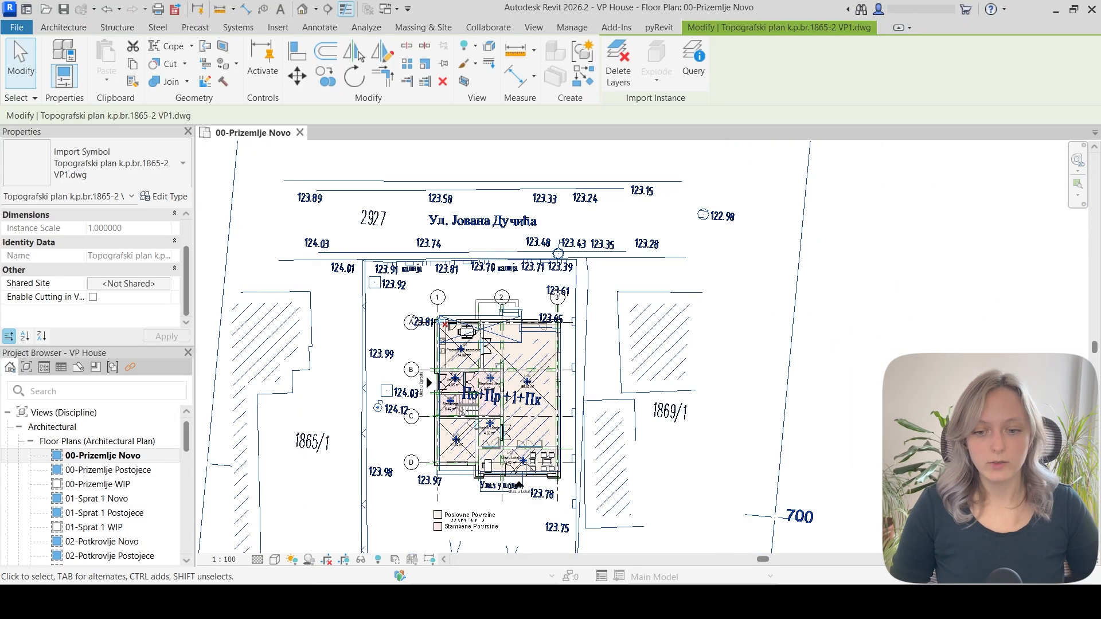
pyautogui.press('Escape')
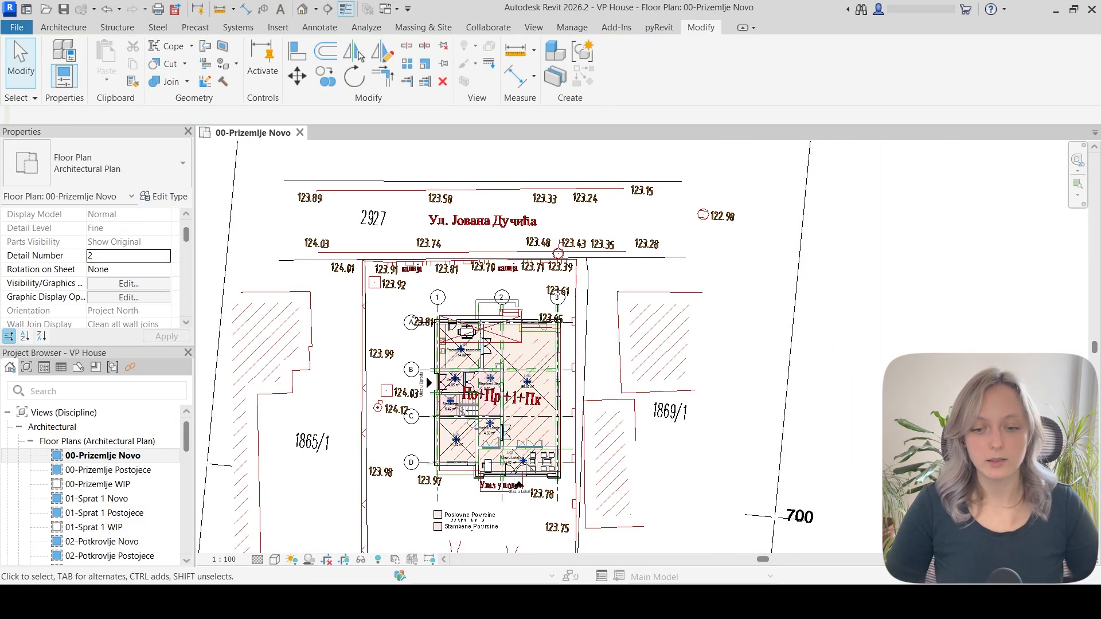
# Acquire the shared coordinates from the linked Topografski plan k.p.br.1865-2 VP1.dwg
pyautogui.scroll(-2, 791, 272)
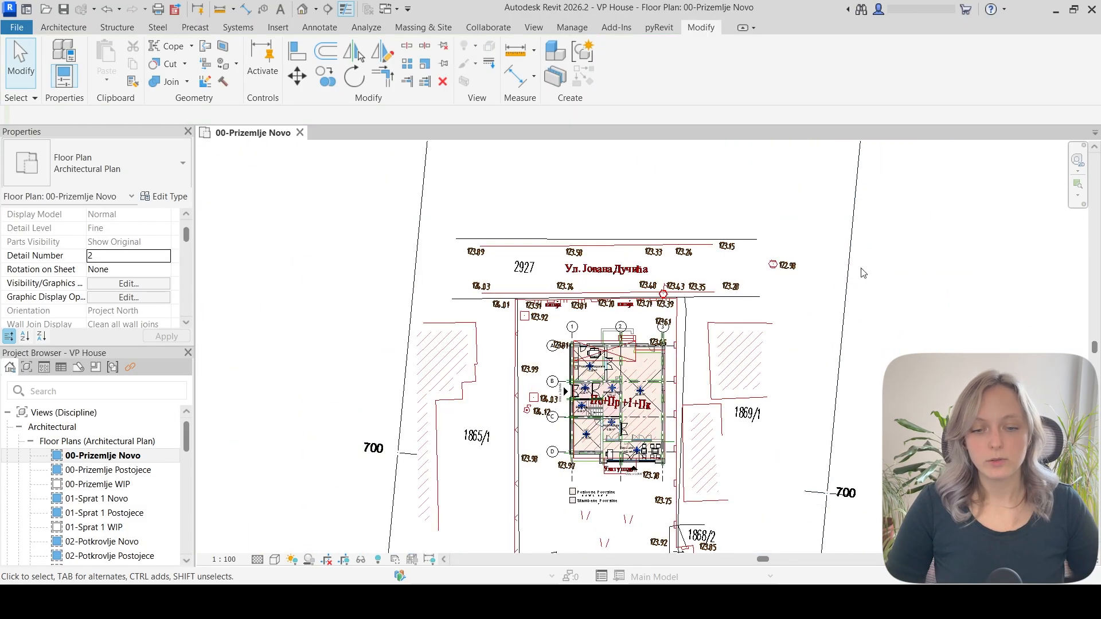
pyautogui.click(584, 30)
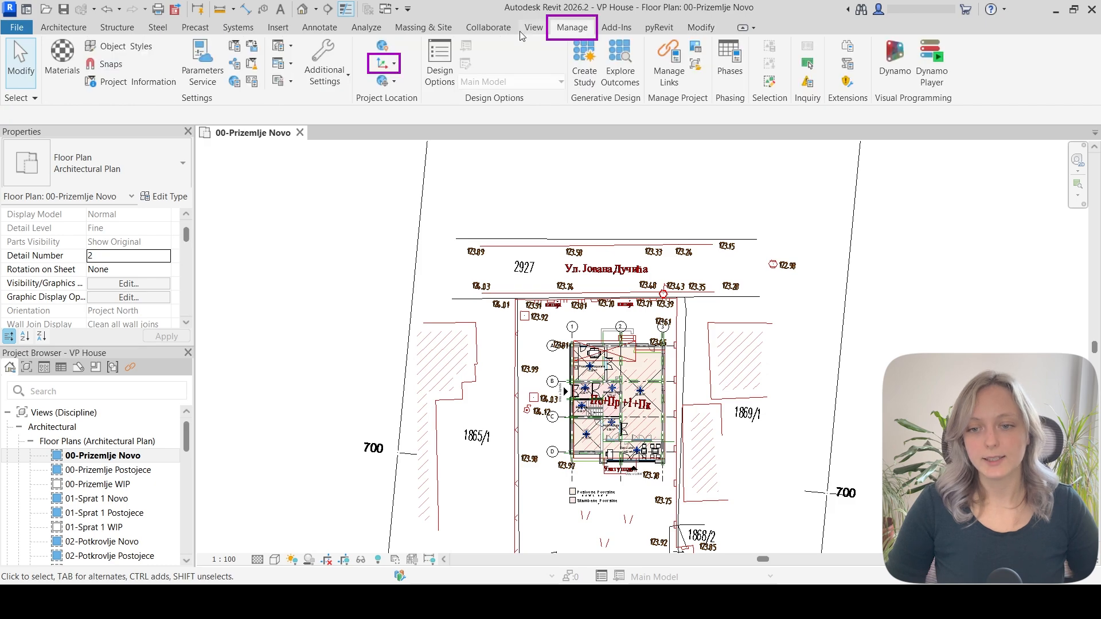
pyautogui.click(393, 64)
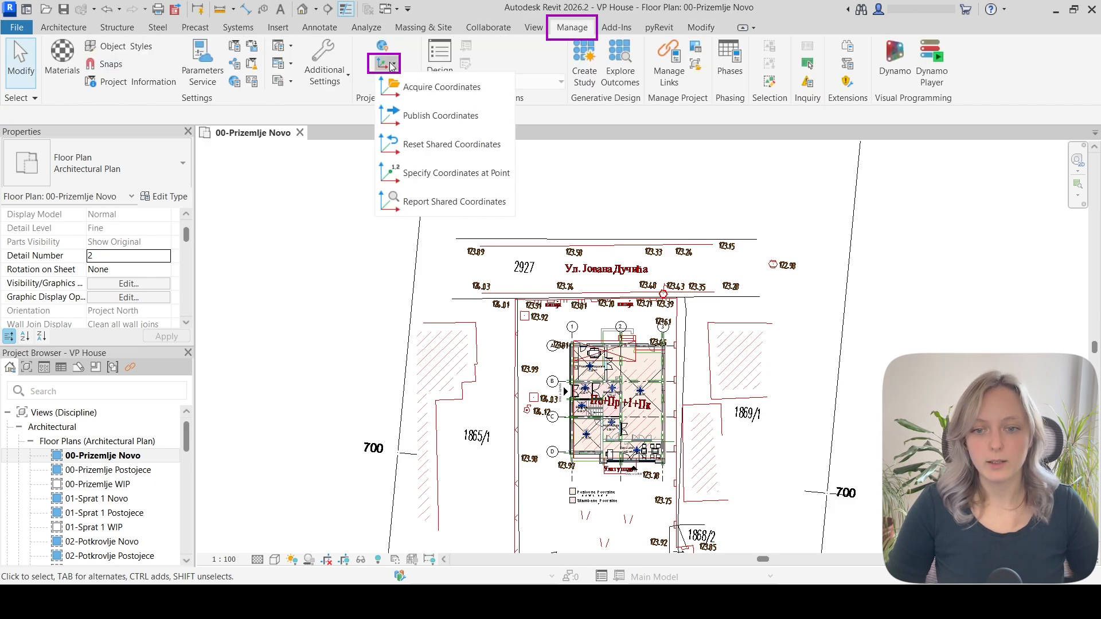
pyautogui.click(421, 92)
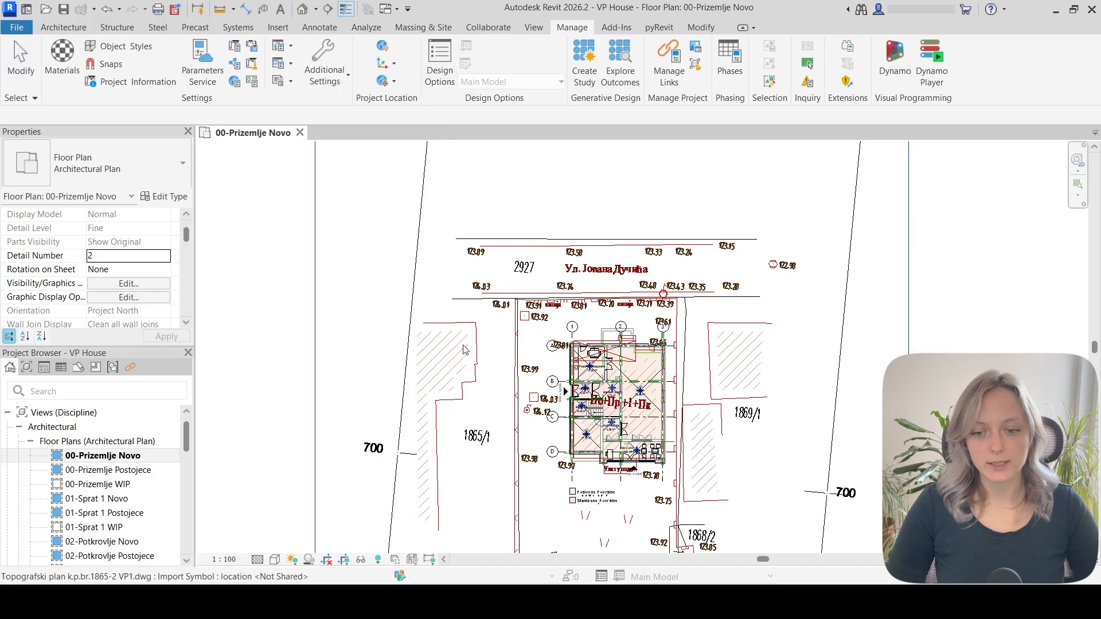
pyautogui.click(465, 364)
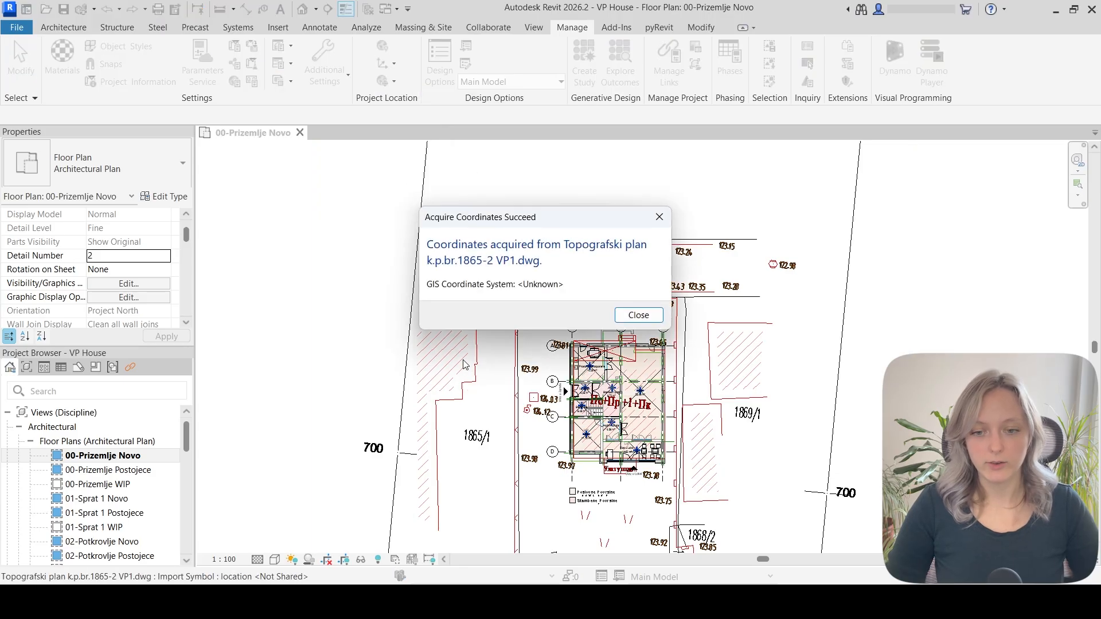
pyautogui.click(637, 320)
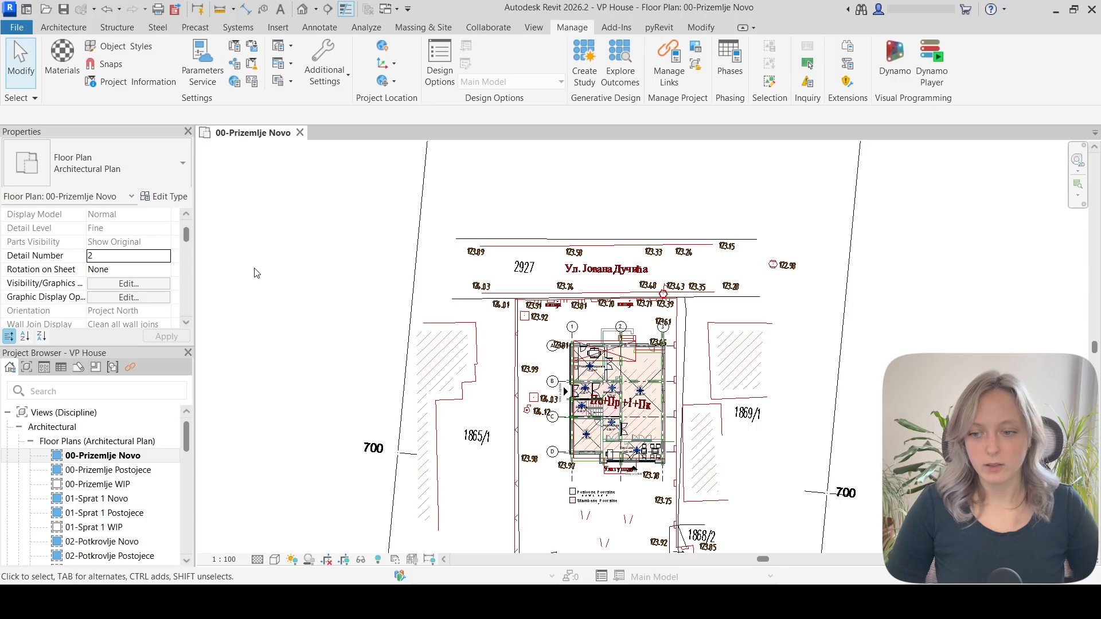
# Set the 00-Prizemlje Novo floor plan's view template to None
pyautogui.scroll(-2, 127, 281)
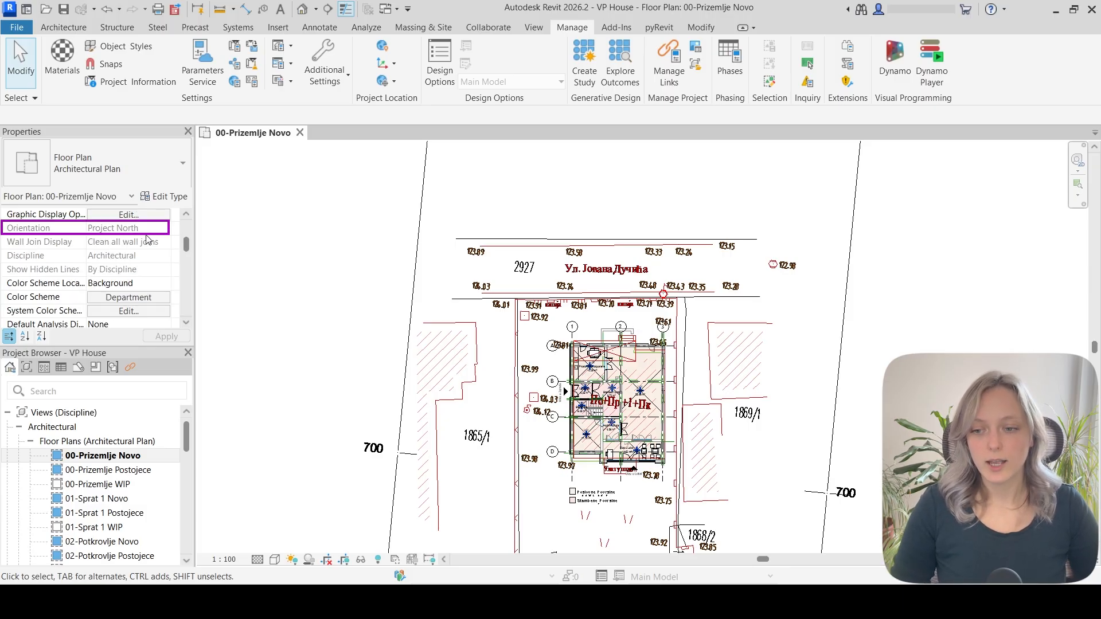
pyautogui.scroll(-4, 148, 240)
pyautogui.scroll(-6, 148, 240)
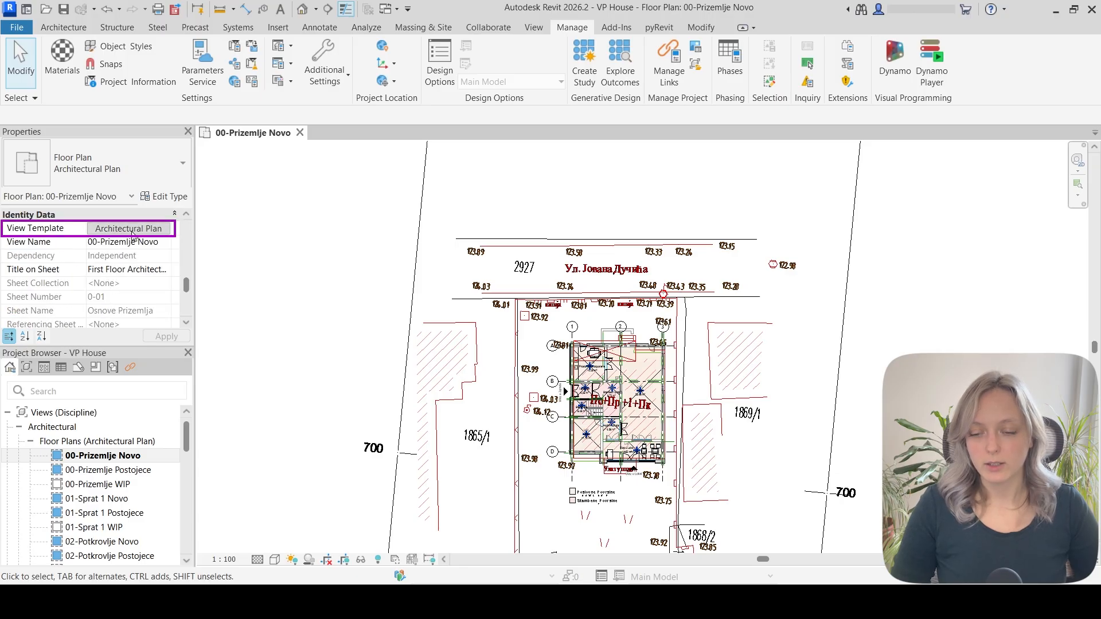
pyautogui.click(131, 229)
pyautogui.click(376, 261)
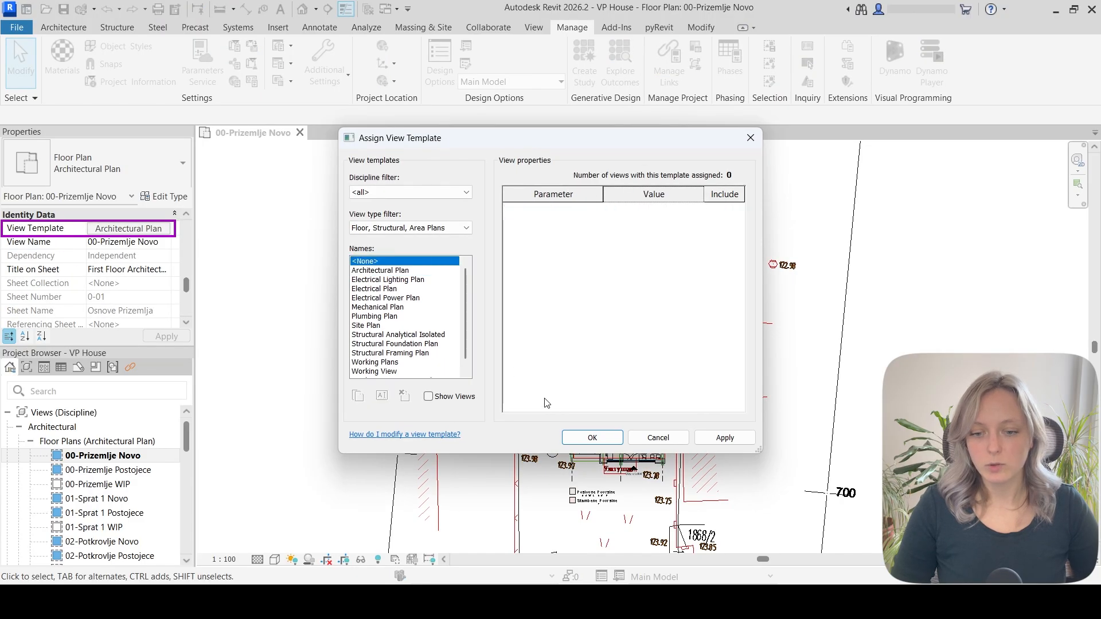
pyautogui.click(592, 437)
# Set the floor plan's orientation to True North and look over the rotated site and house
pyautogui.scroll(-5, 73, 274)
pyautogui.scroll(3, 86, 281)
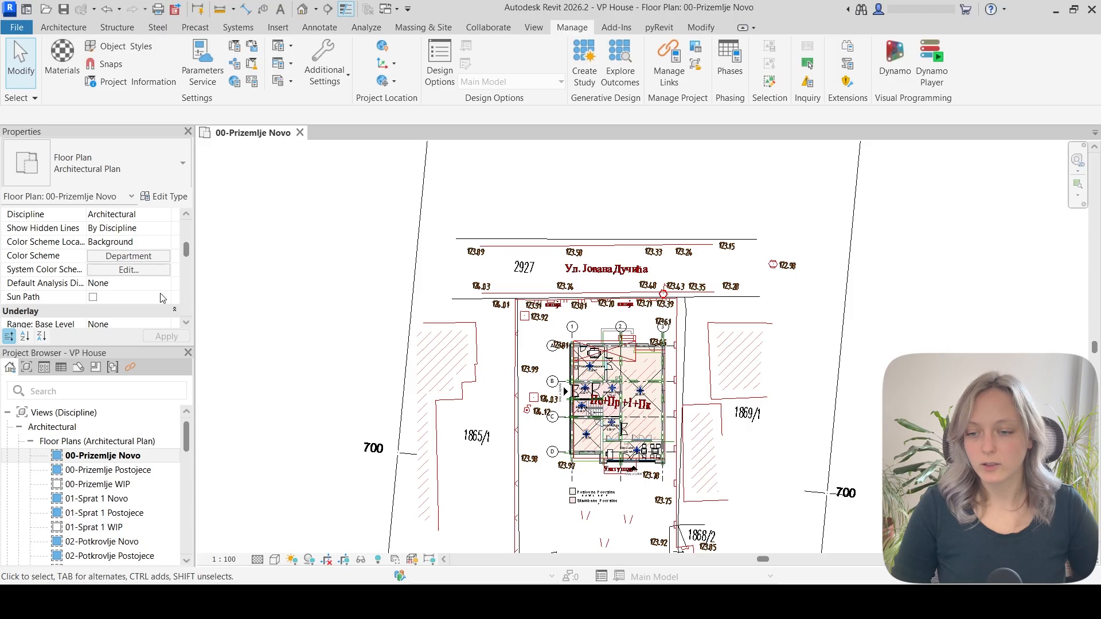
pyautogui.scroll(1, 143, 247)
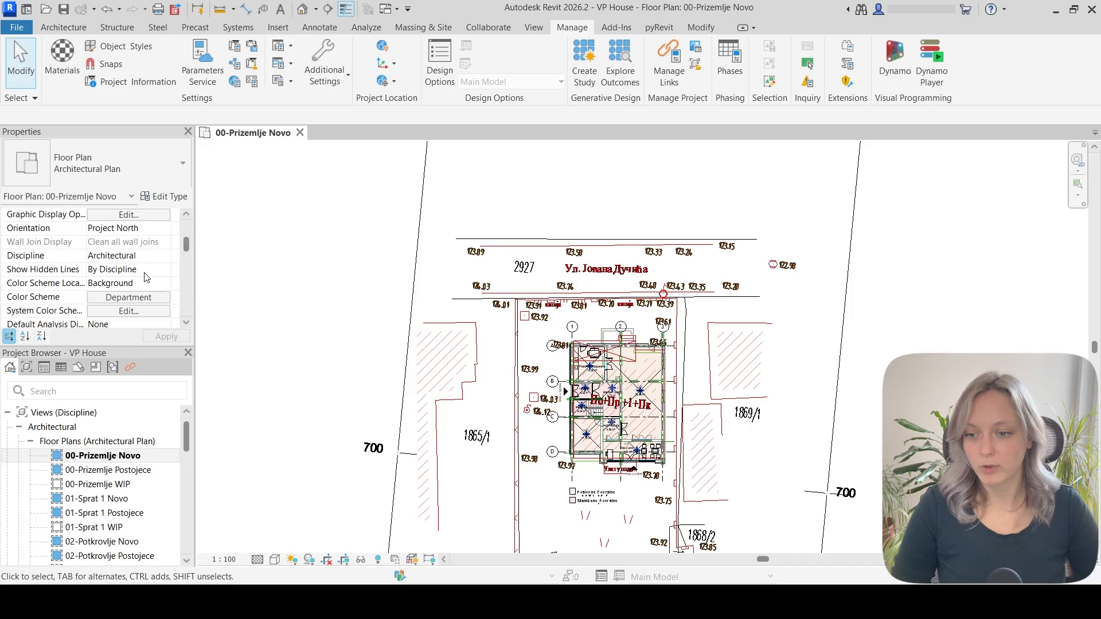
pyautogui.click(164, 229)
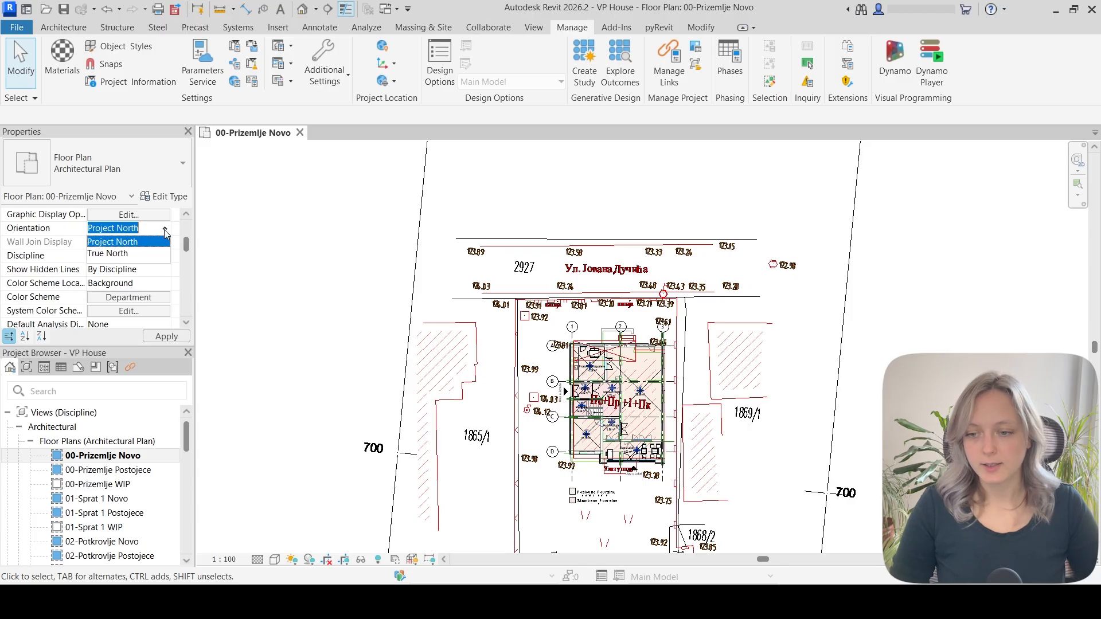
pyautogui.click(109, 254)
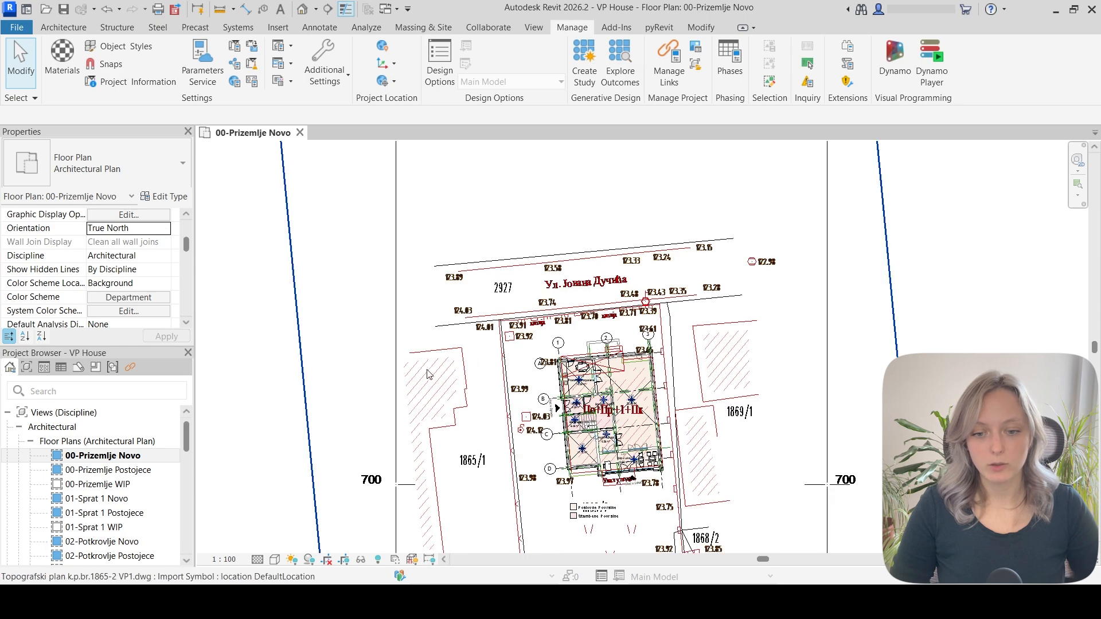
pyautogui.scroll(1, 629, 451)
pyautogui.moveTo(630, 451); pyautogui.dragTo(554, 413, button='middle')
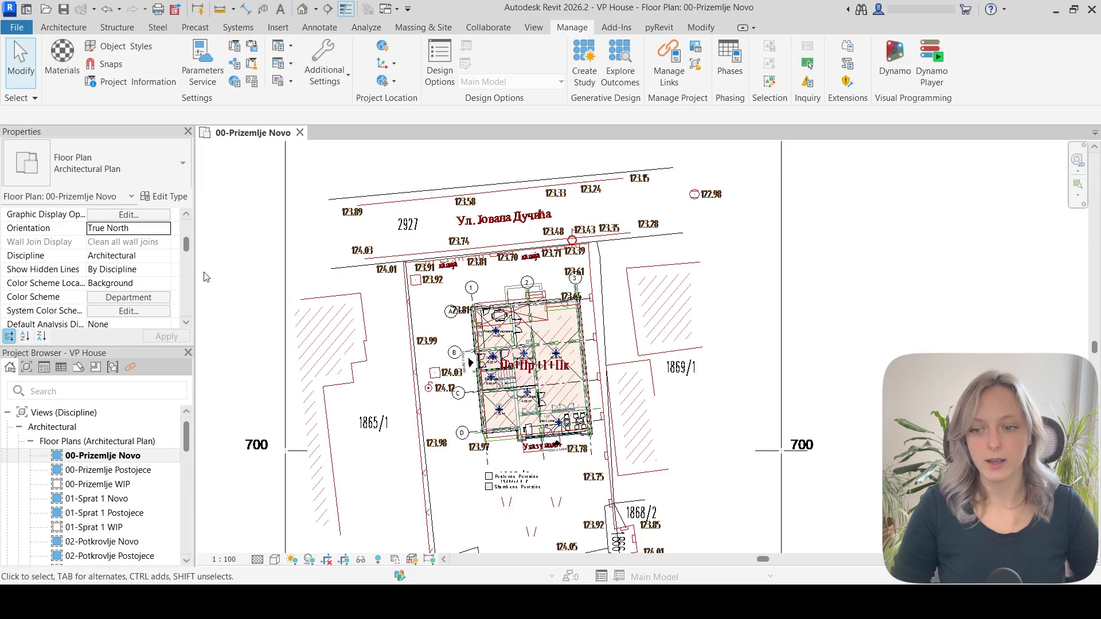
# Set the floor plan's orientation back to Project North
pyautogui.click(170, 231)
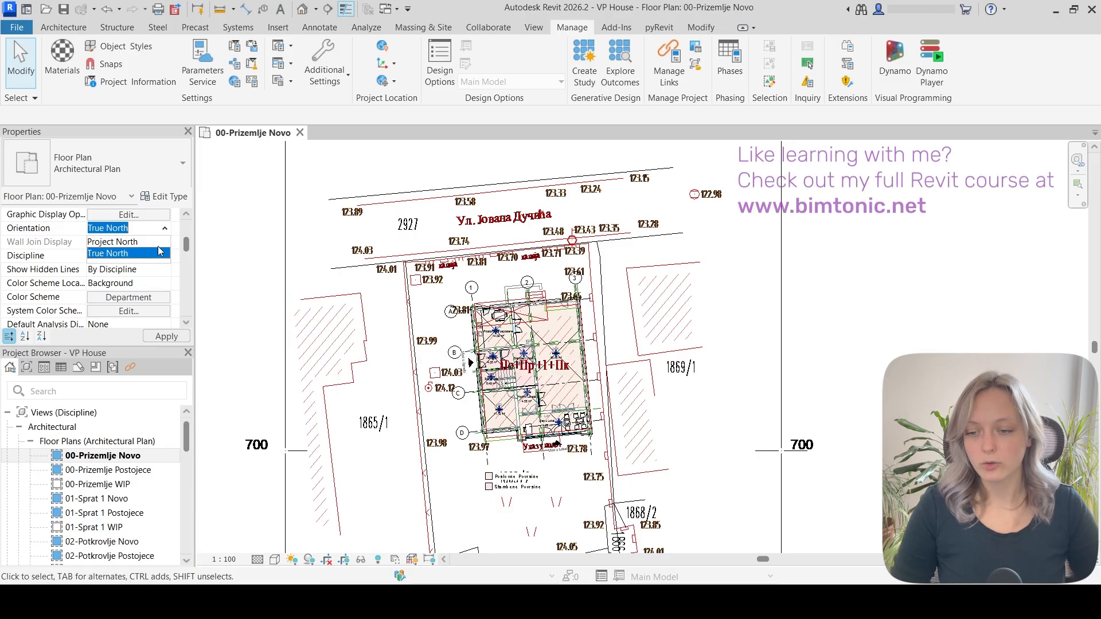
pyautogui.click(155, 243)
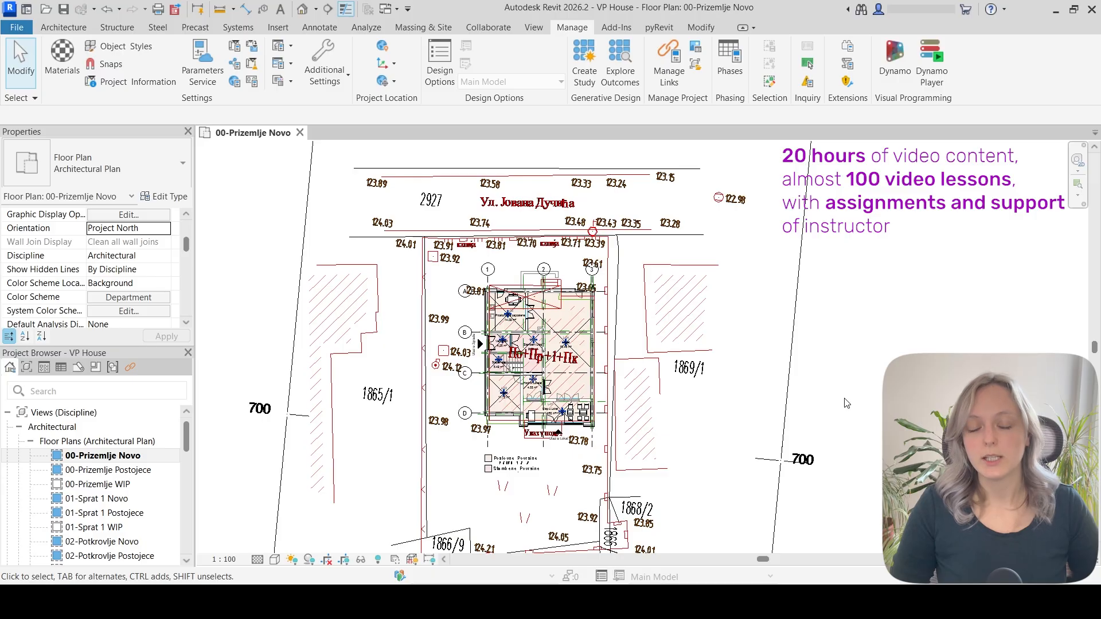
# Turn on visibility of the Project Base Point and Survey Point under Site in the 00-Prizemlje Novo floor plan
pyautogui.scroll(-3, 844, 403)
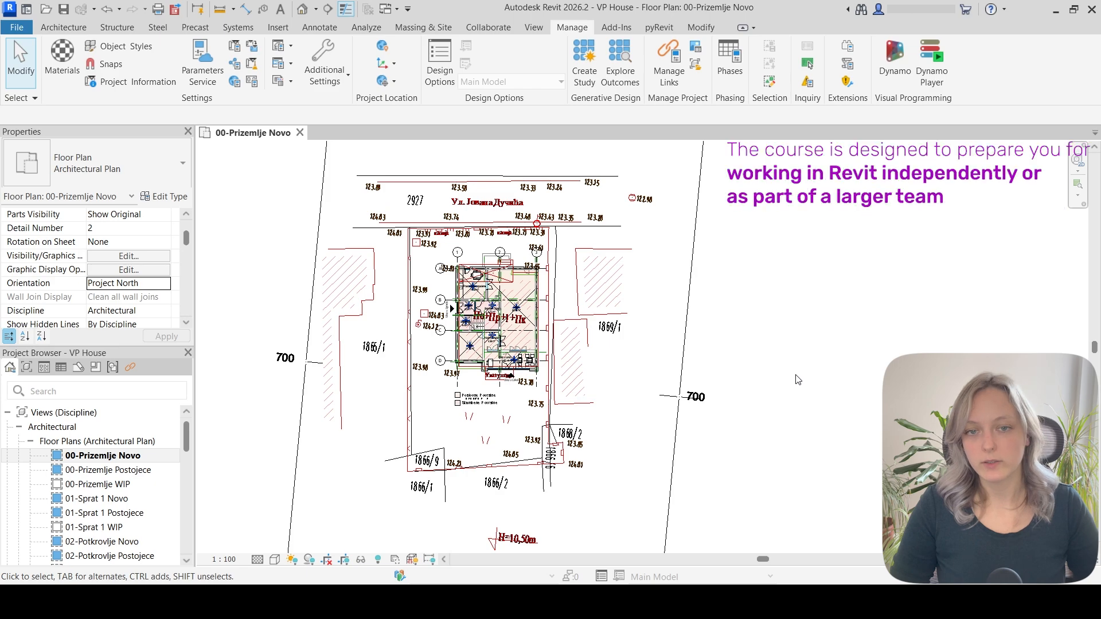
pyautogui.click(117, 259)
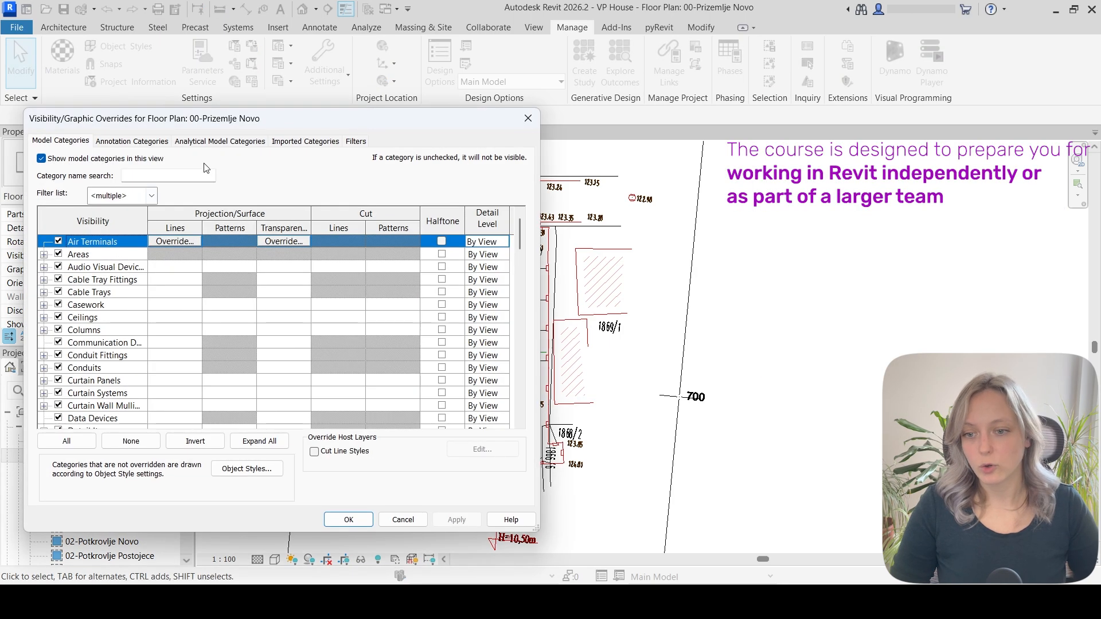
pyautogui.moveTo(239, 127); pyautogui.dragTo(351, 126)
pyautogui.press('s')
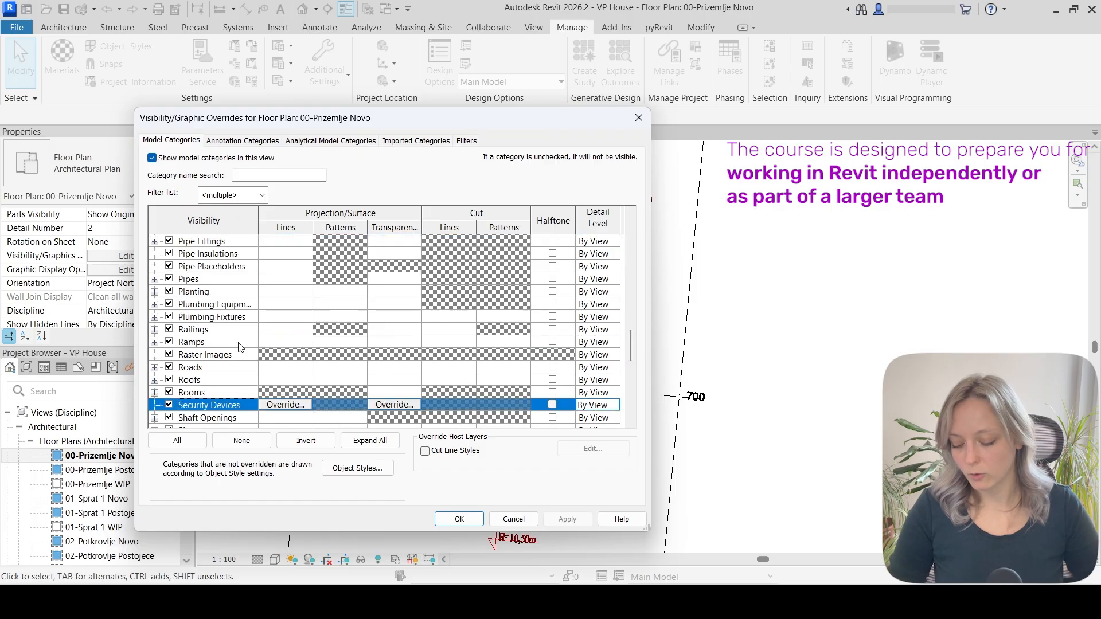
pyautogui.scroll(-2, 225, 356)
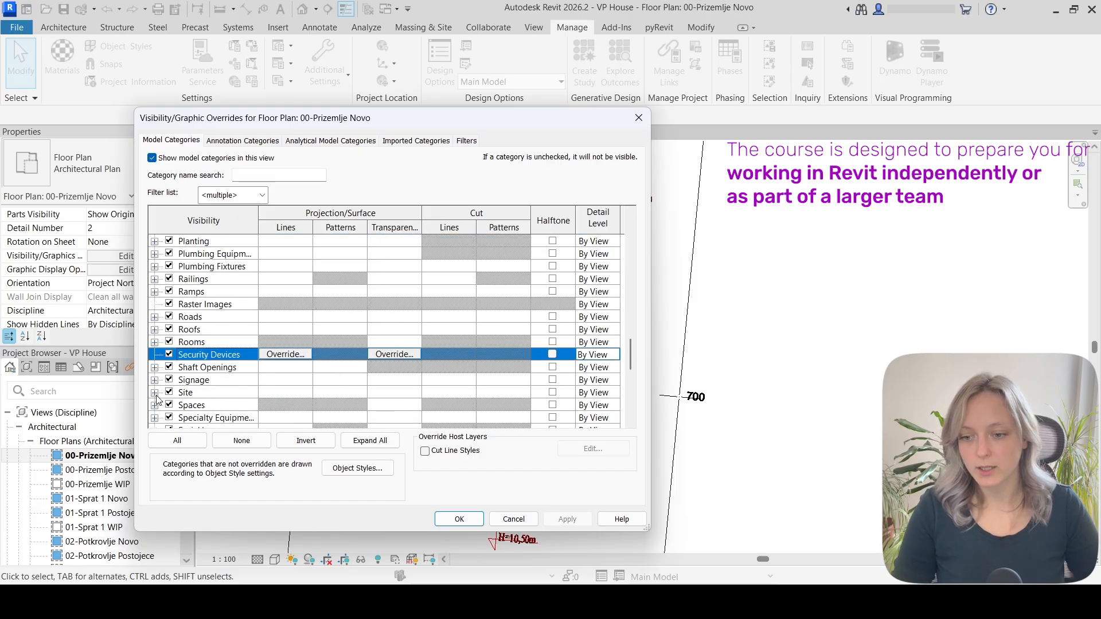
pyautogui.click(154, 392)
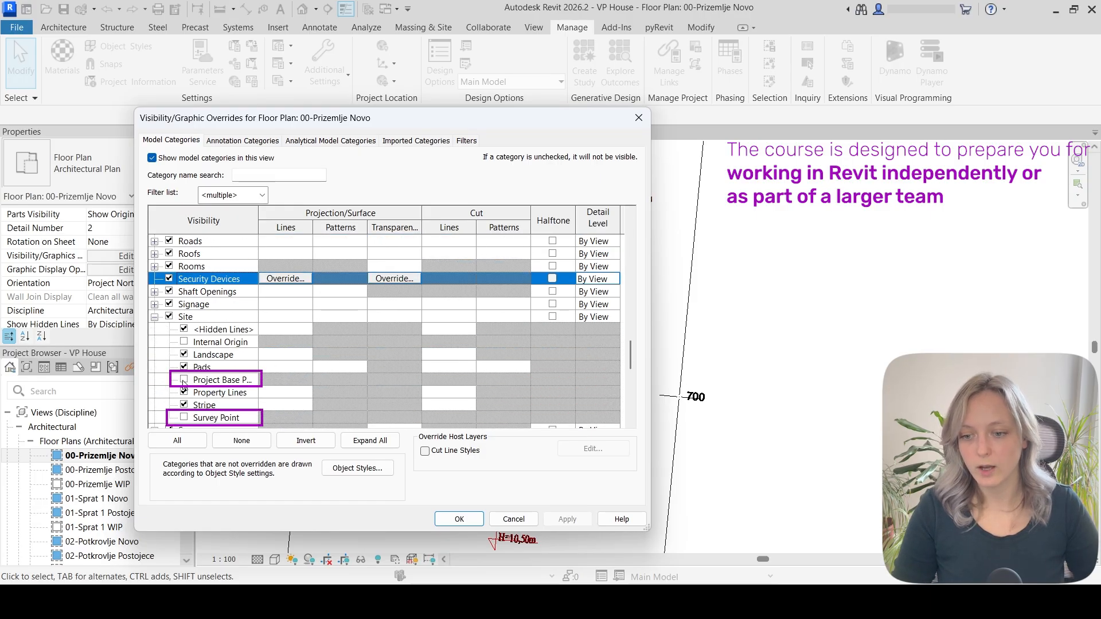
pyautogui.click(184, 380)
pyautogui.click(184, 418)
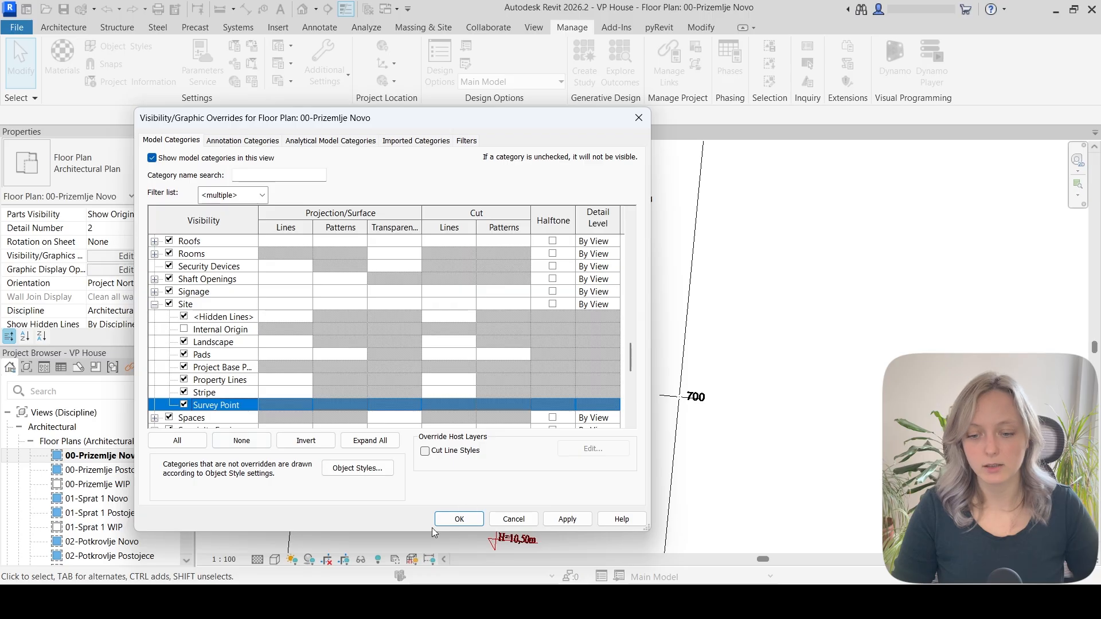
pyautogui.click(456, 519)
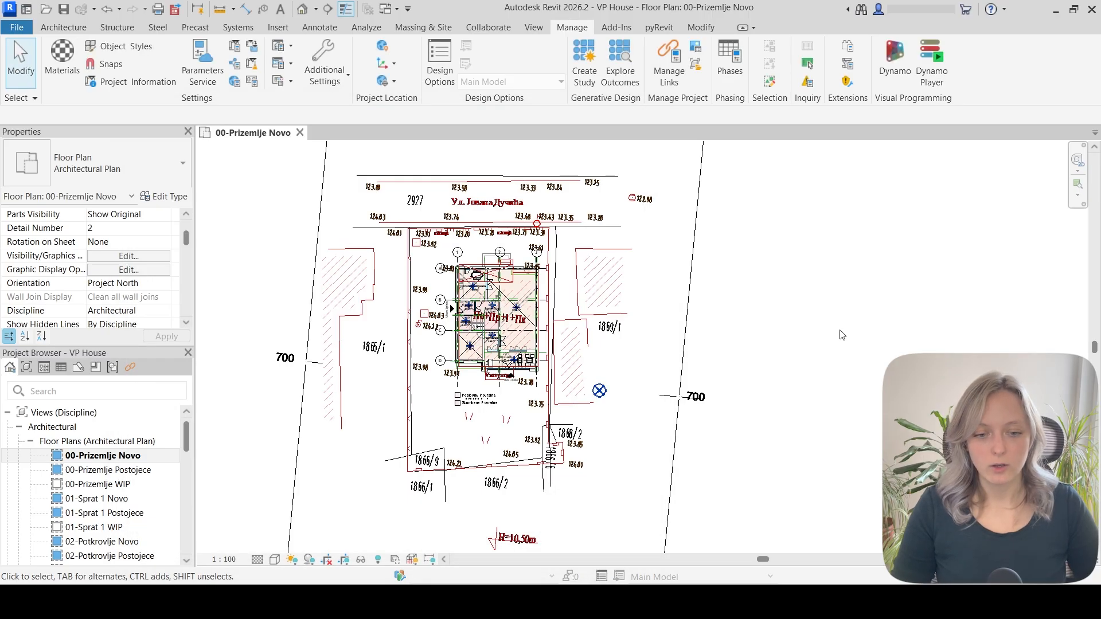
# Find the survey point in the full view extents, select it and unclip it
pyautogui.middleClick(842, 335)
pyautogui.middleClick(842, 335)
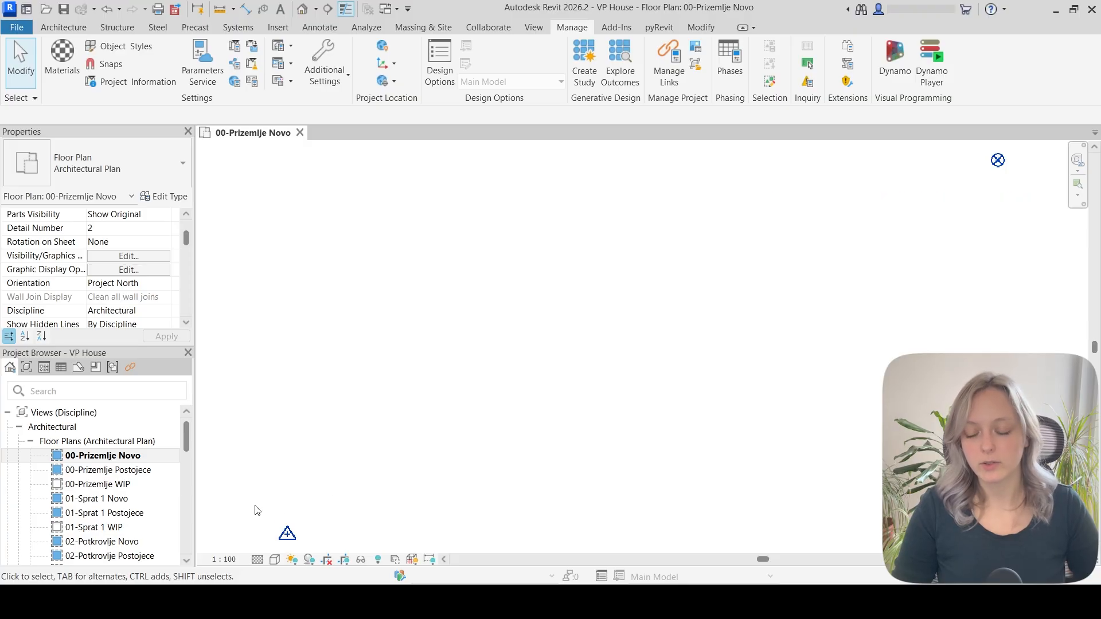
pyautogui.moveTo(256, 510); pyautogui.dragTo(335, 555)
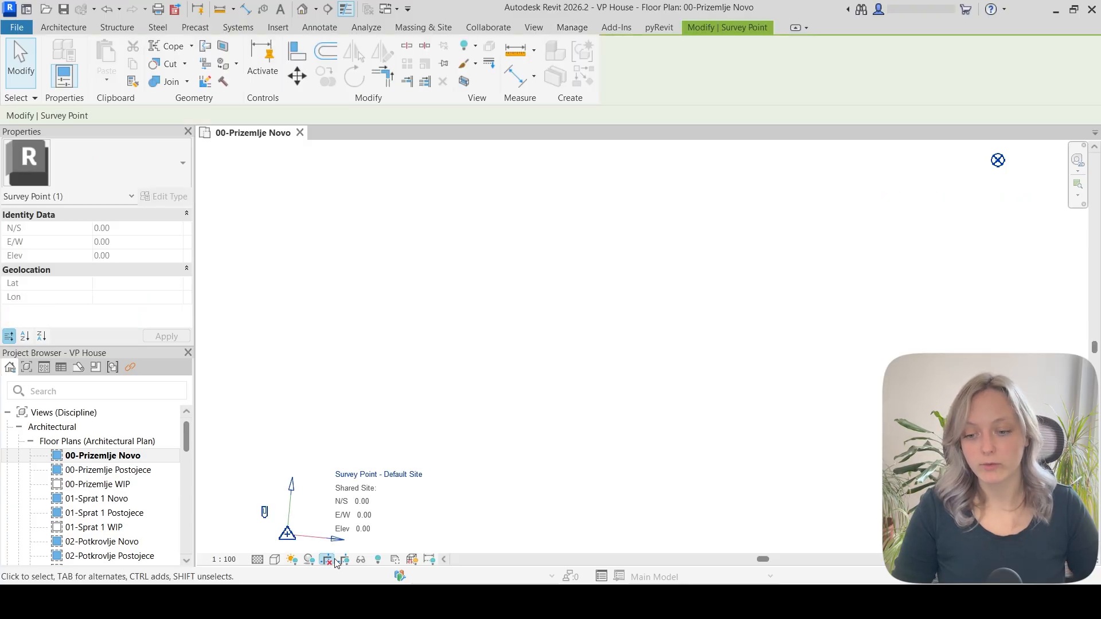
pyautogui.click(264, 516)
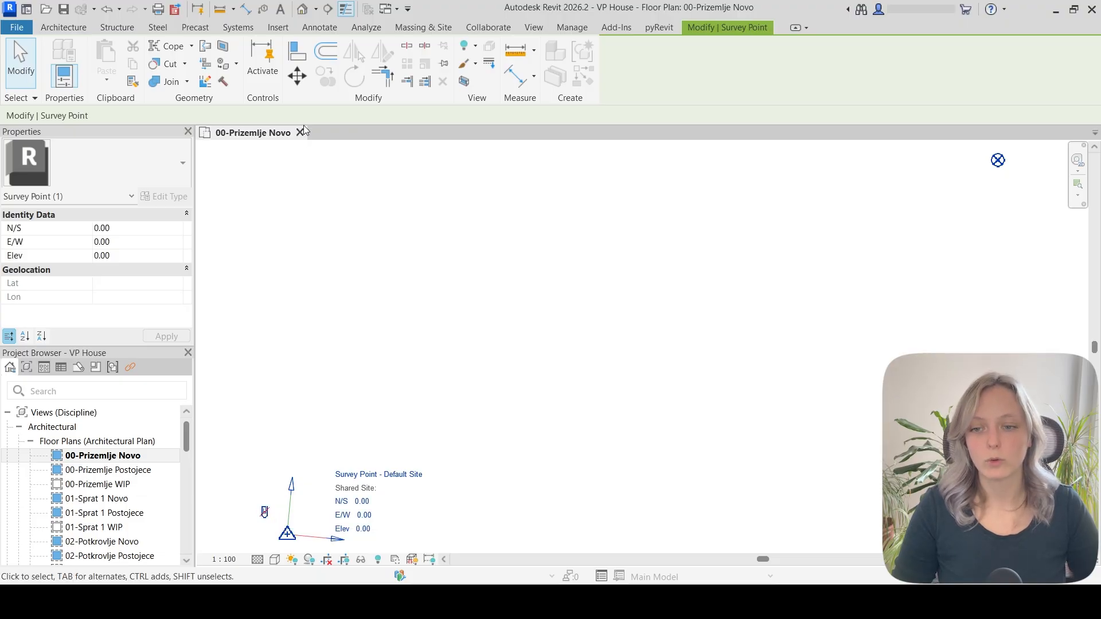
# Move the survey point onto the parcel boundary's upper-left corner, between spot heights 124.01 and 123.91, and clip it again
pyautogui.click(299, 76)
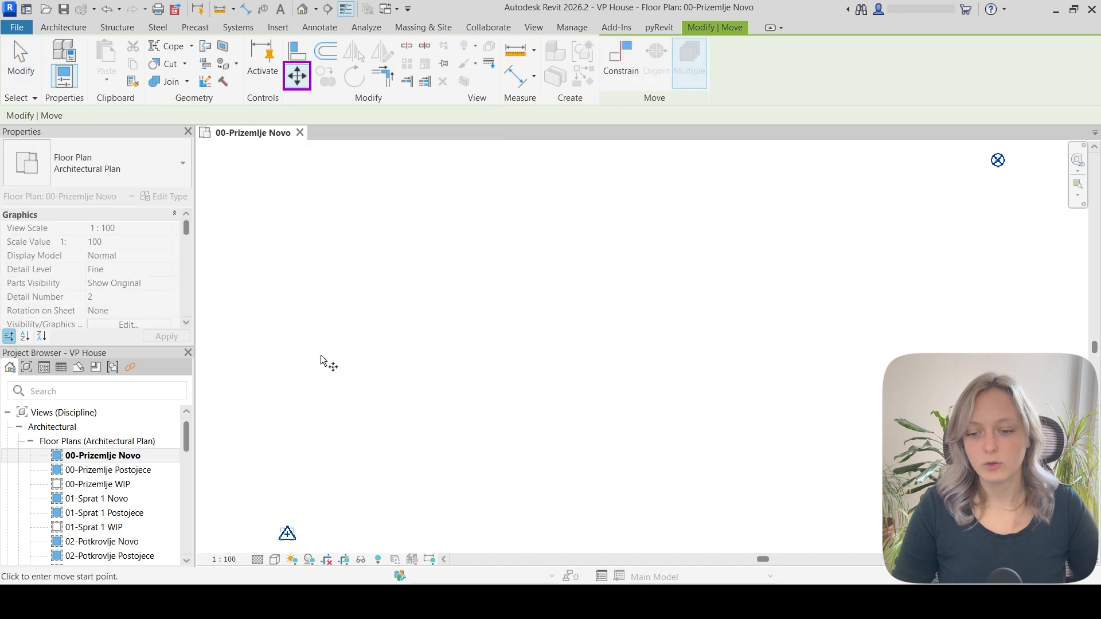
pyautogui.click(287, 534)
pyautogui.moveTo(786, 332); pyautogui.dragTo(420, 487, button='middle')
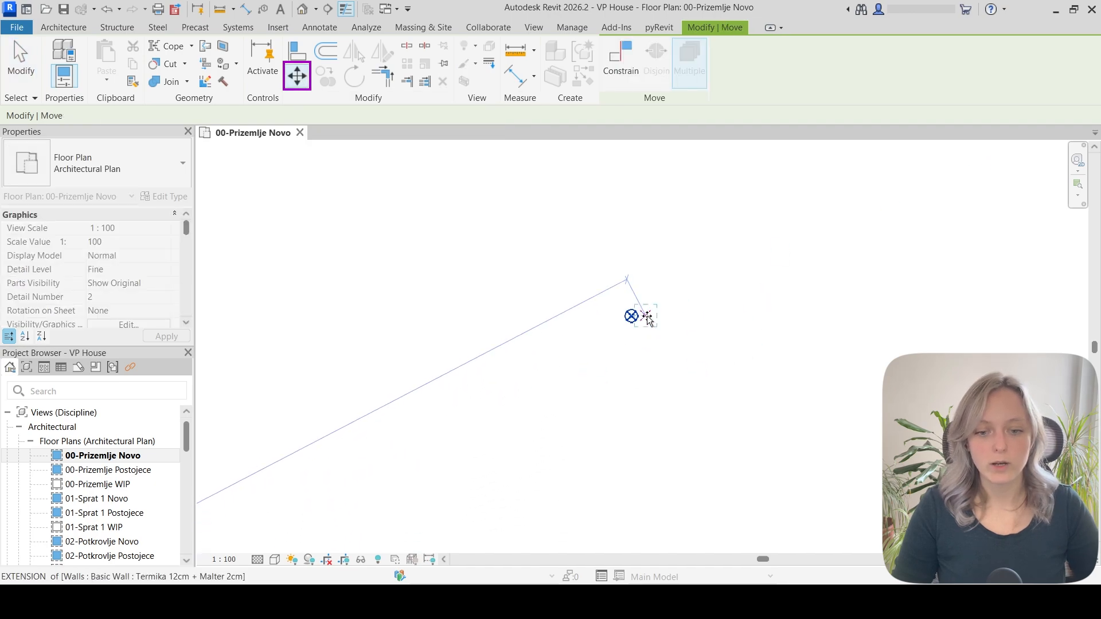
pyautogui.scroll(8, 633, 314)
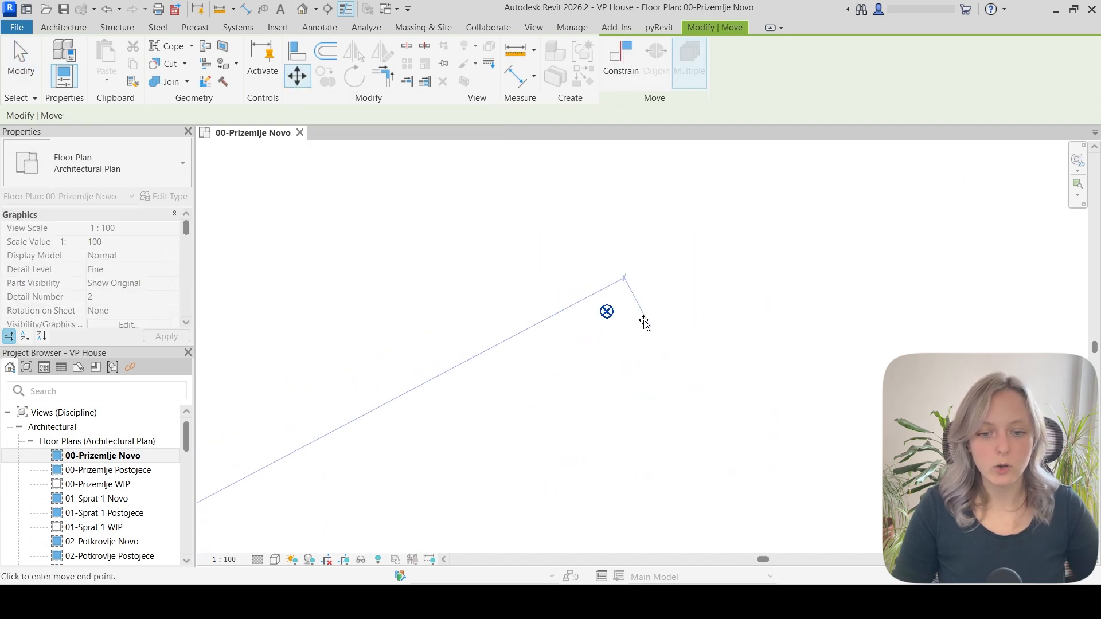
pyautogui.scroll(5, 593, 310)
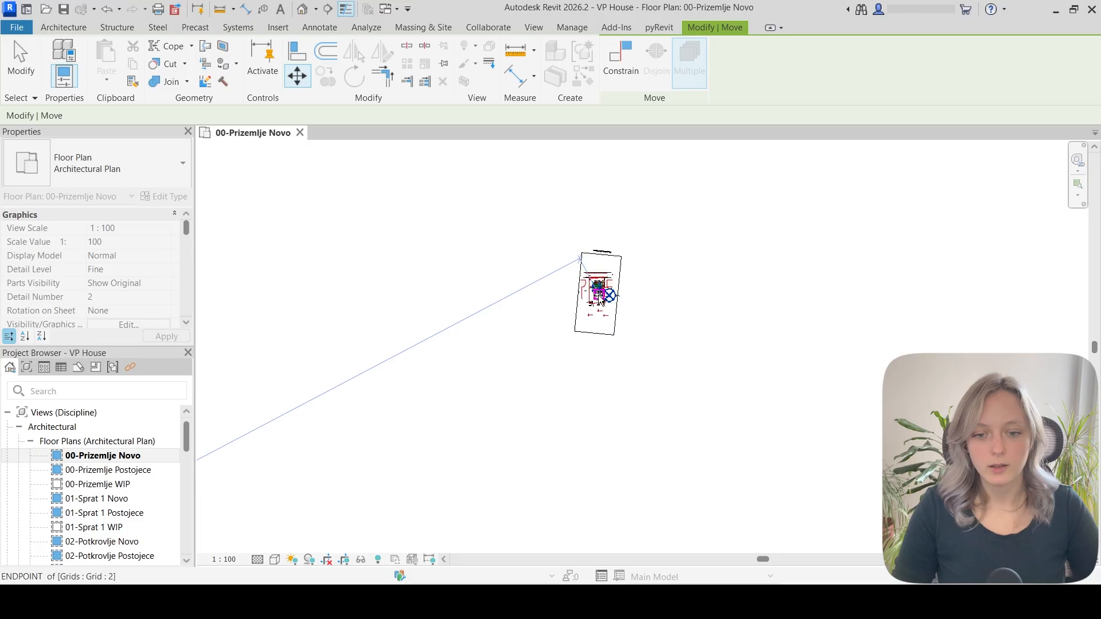
pyautogui.scroll(8, 545, 241)
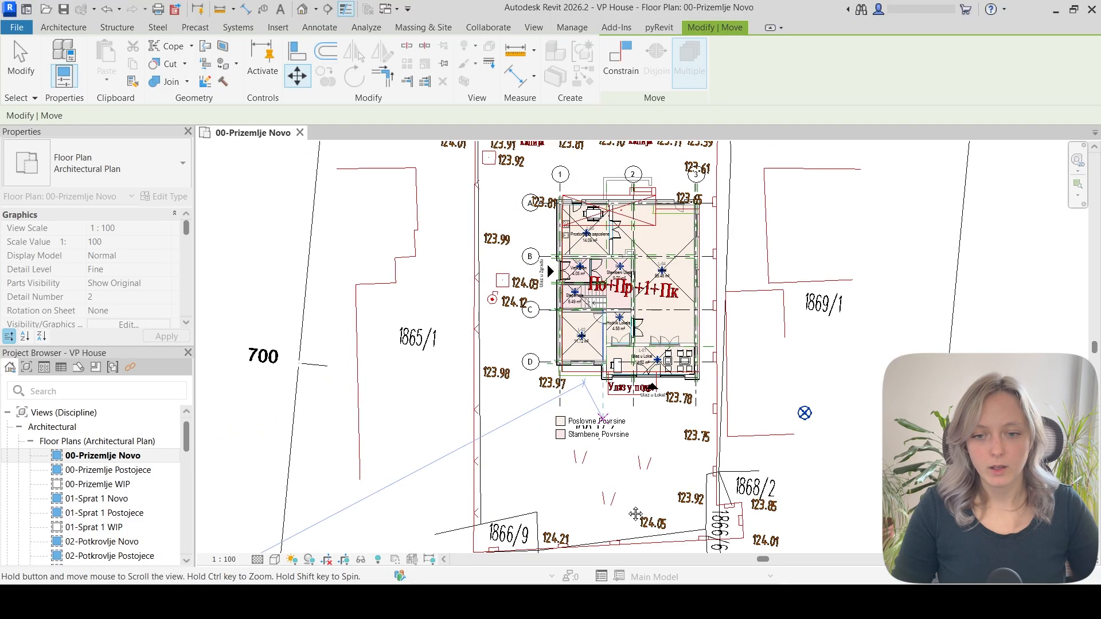
pyautogui.scroll(4, 509, 216)
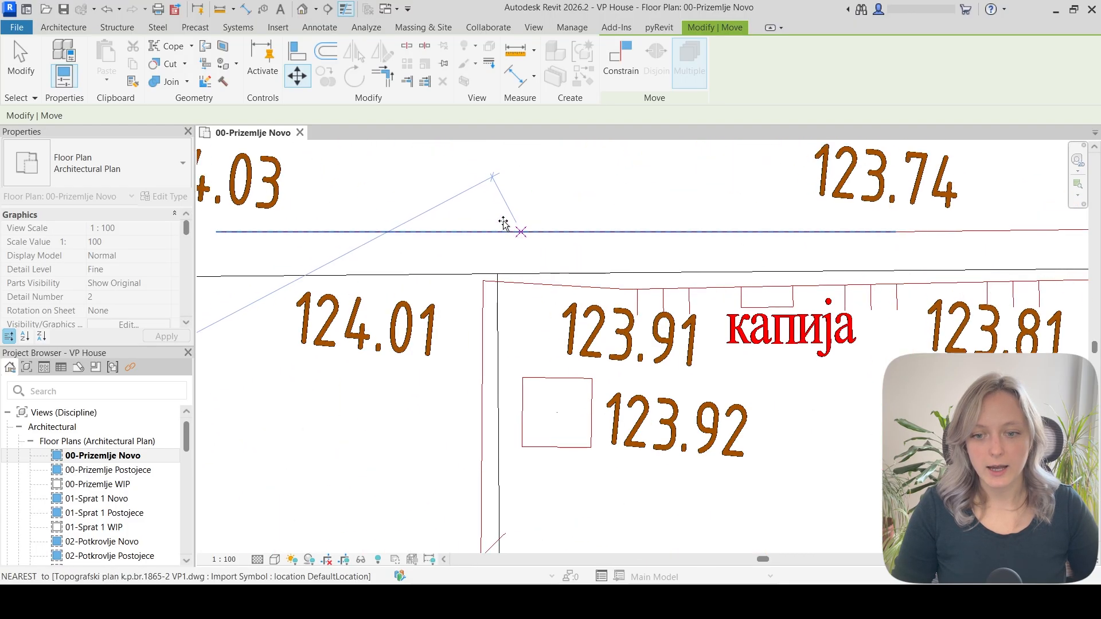
pyautogui.click(483, 282)
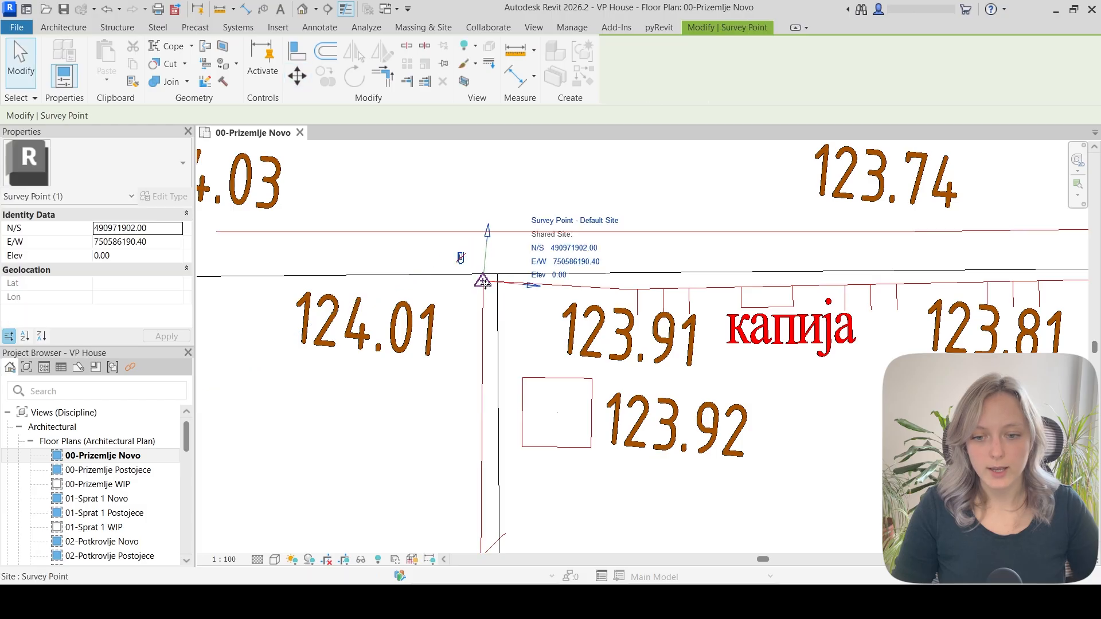
pyautogui.click(461, 258)
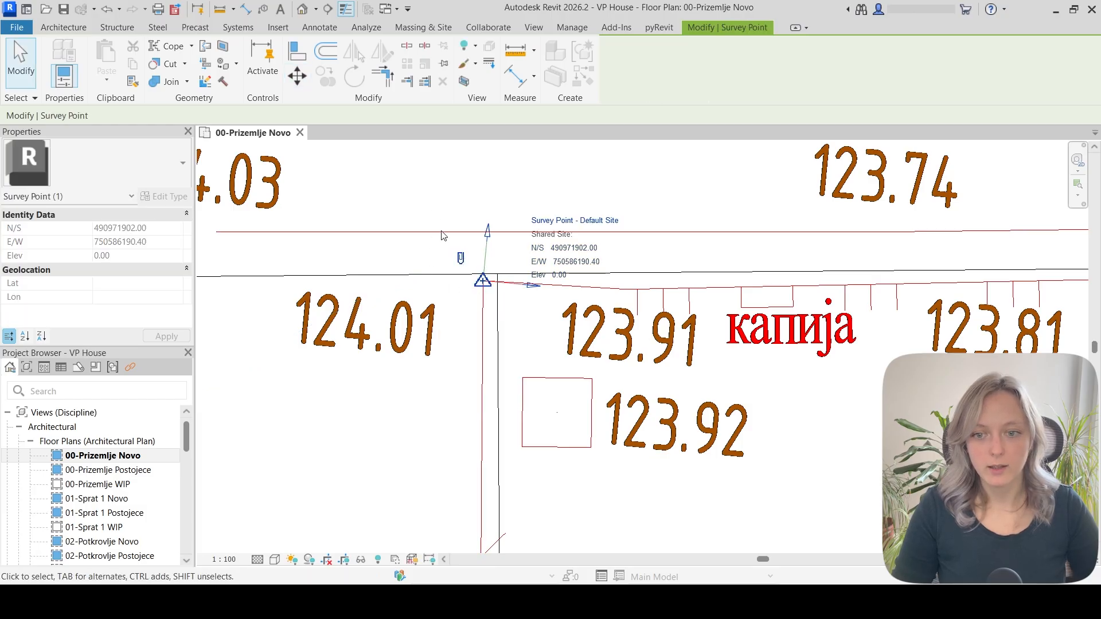
# Move the project base point to the intersection of grids 1 and A, and pin it together with the survey point
pyautogui.scroll(-6, 442, 235)
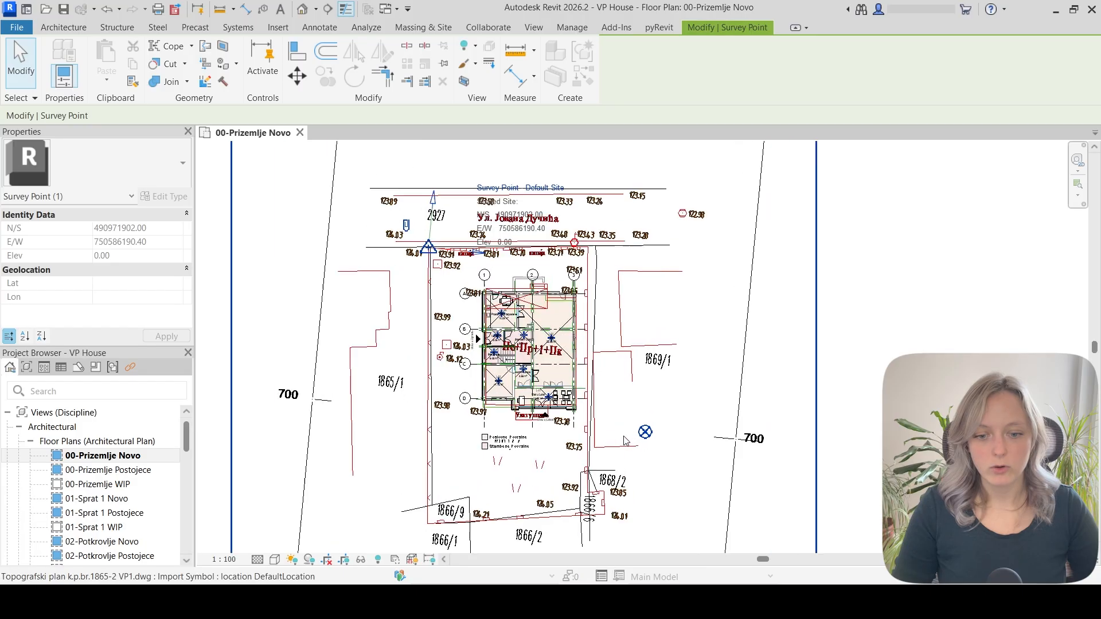
pyautogui.scroll(1, 625, 440)
pyautogui.click(646, 432)
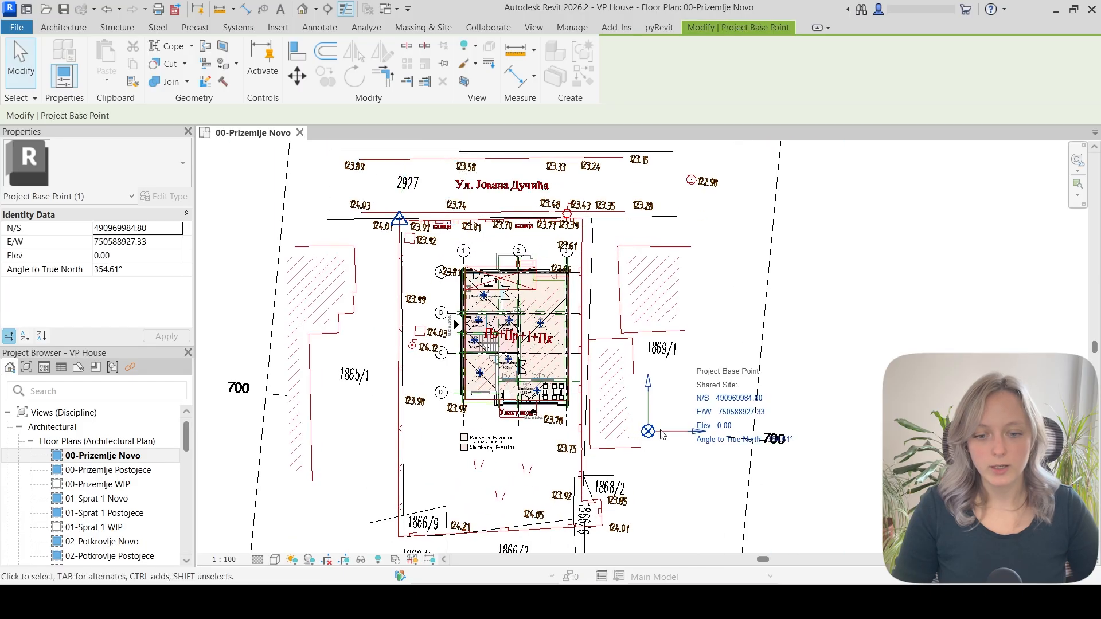
pyautogui.click(296, 76)
pyautogui.scroll(1, 648, 436)
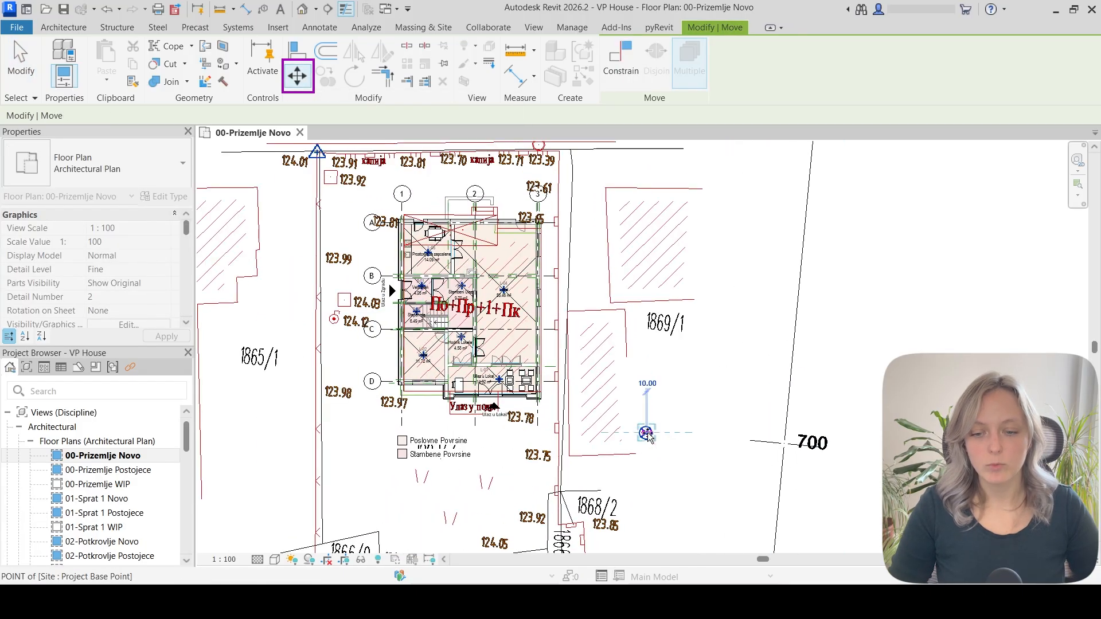
pyautogui.click(646, 434)
pyautogui.scroll(5, 375, 312)
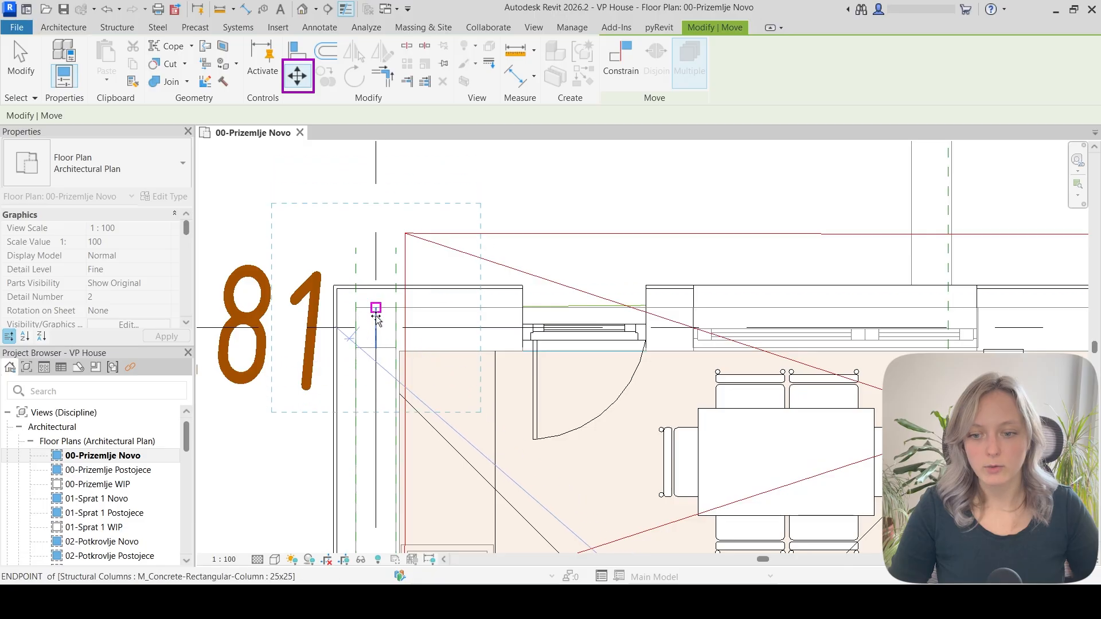
pyautogui.click(376, 328)
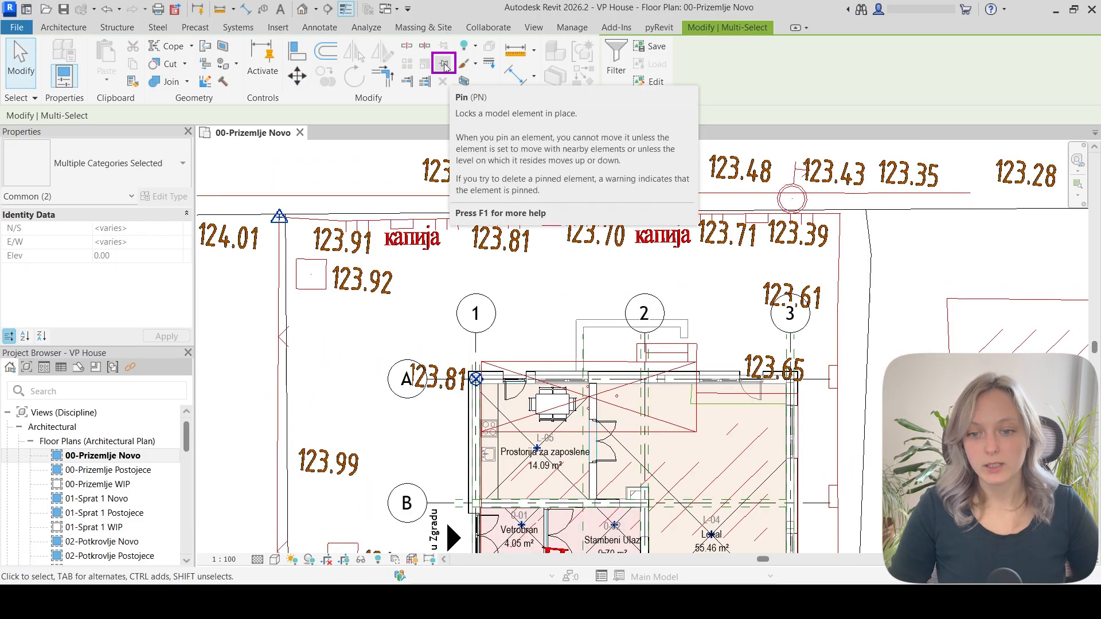
pyautogui.click(446, 67)
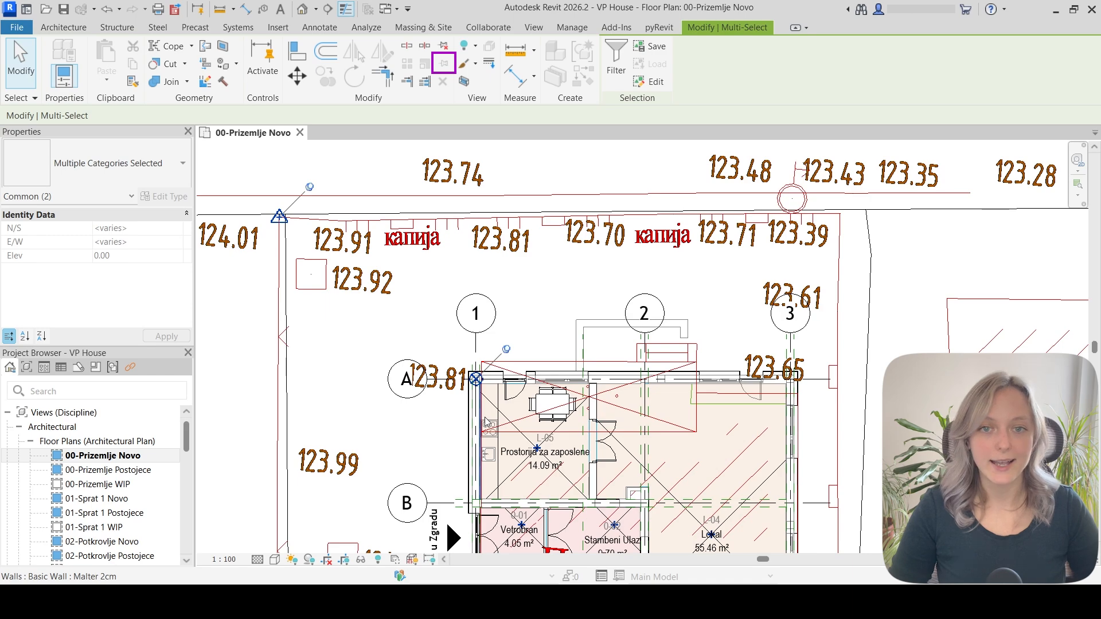
pyautogui.press('Escape')
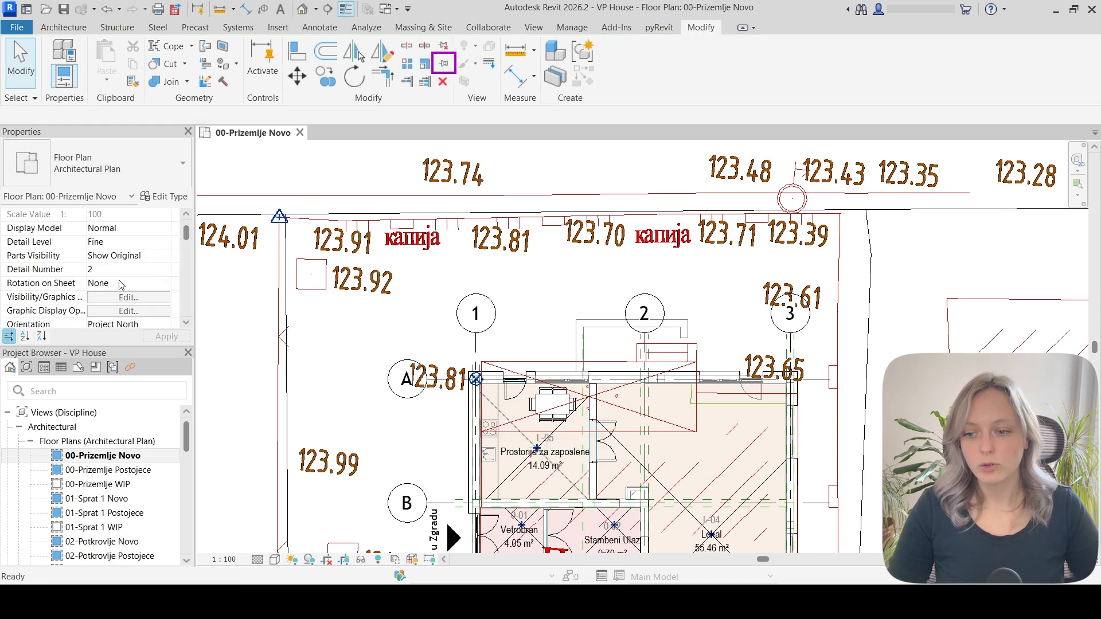
# Turn off visibility of the Project Base Point and Survey Point under Site in the floor plan
pyautogui.click(128, 298)
pyautogui.click(224, 306)
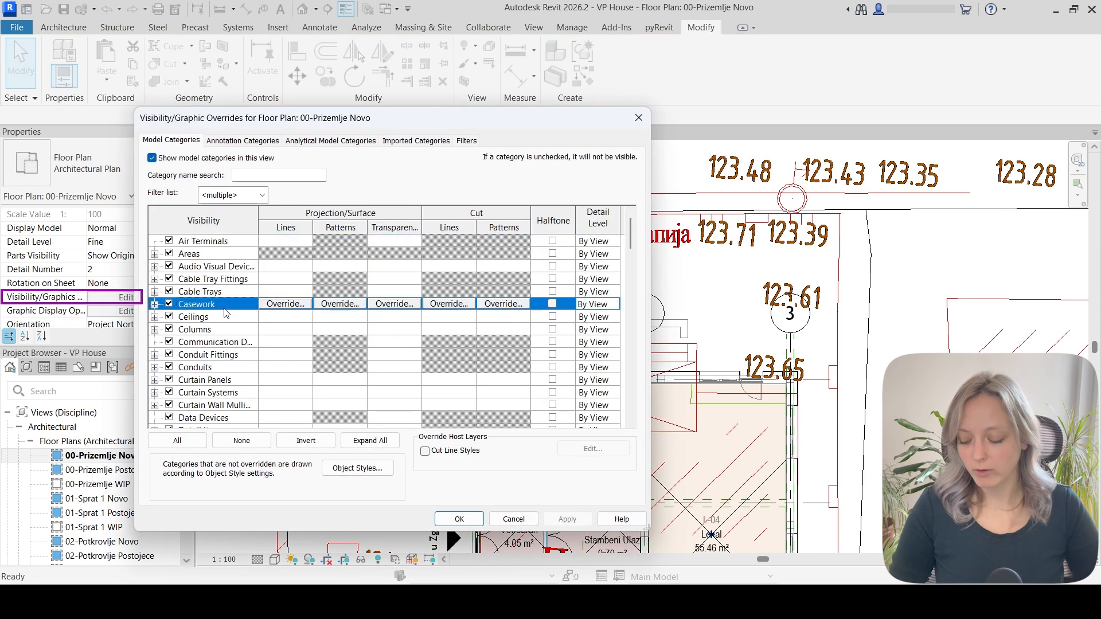
pyautogui.scroll(-15, 224, 312)
pyautogui.click(154, 380)
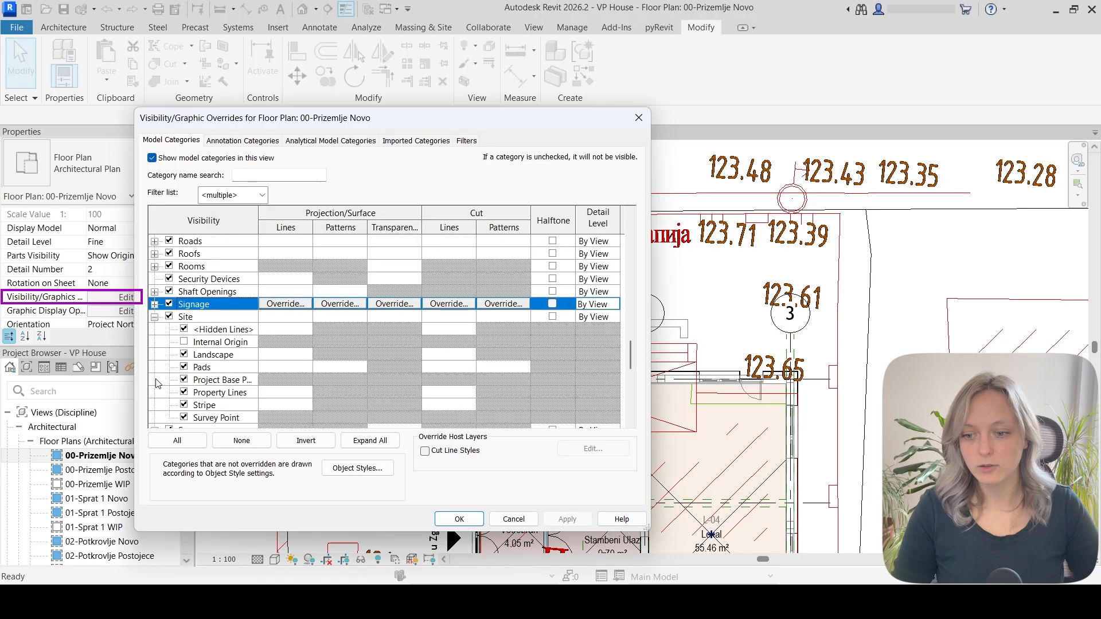
pyautogui.click(185, 380)
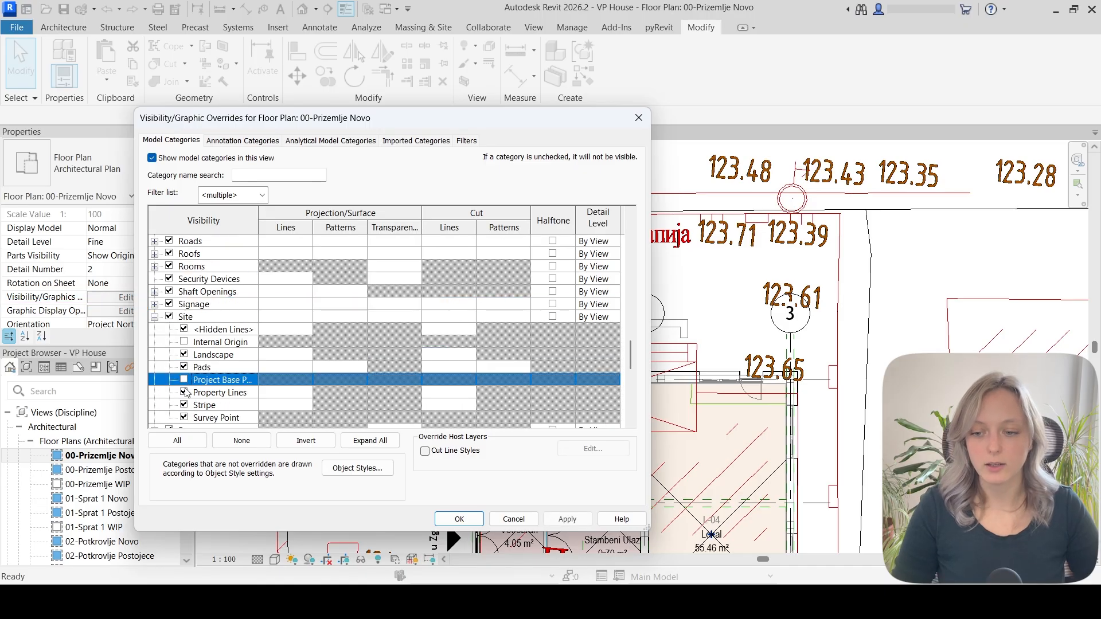
pyautogui.click(184, 417)
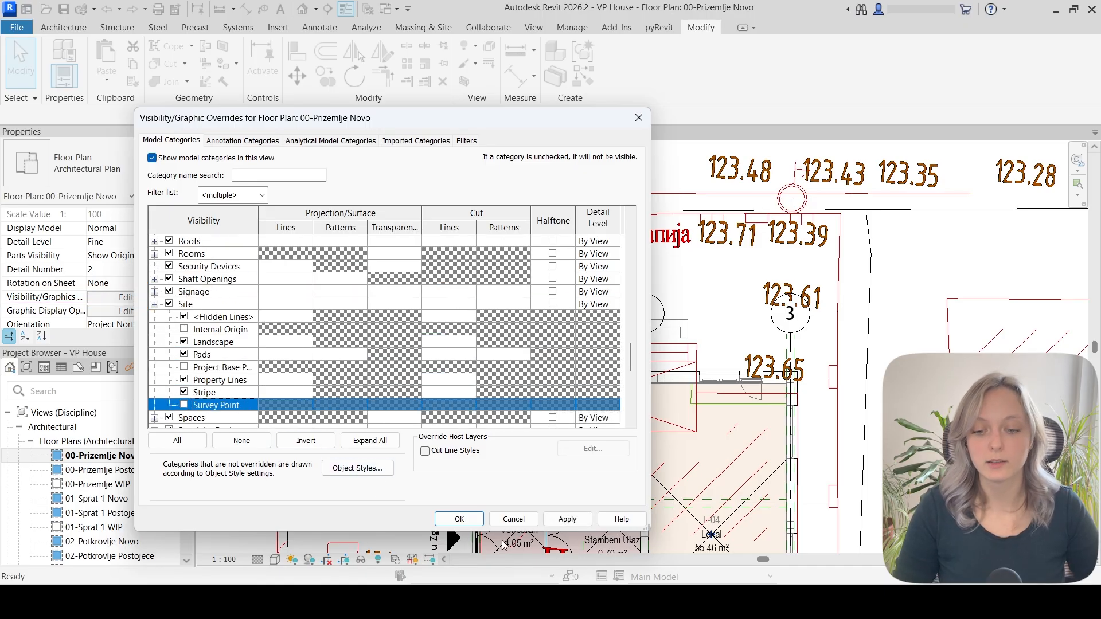
pyautogui.click(460, 519)
# Try to place a spot coordinate on the linked survey at the parcel boundary's upper-left corner
pyautogui.scroll(-2, 545, 338)
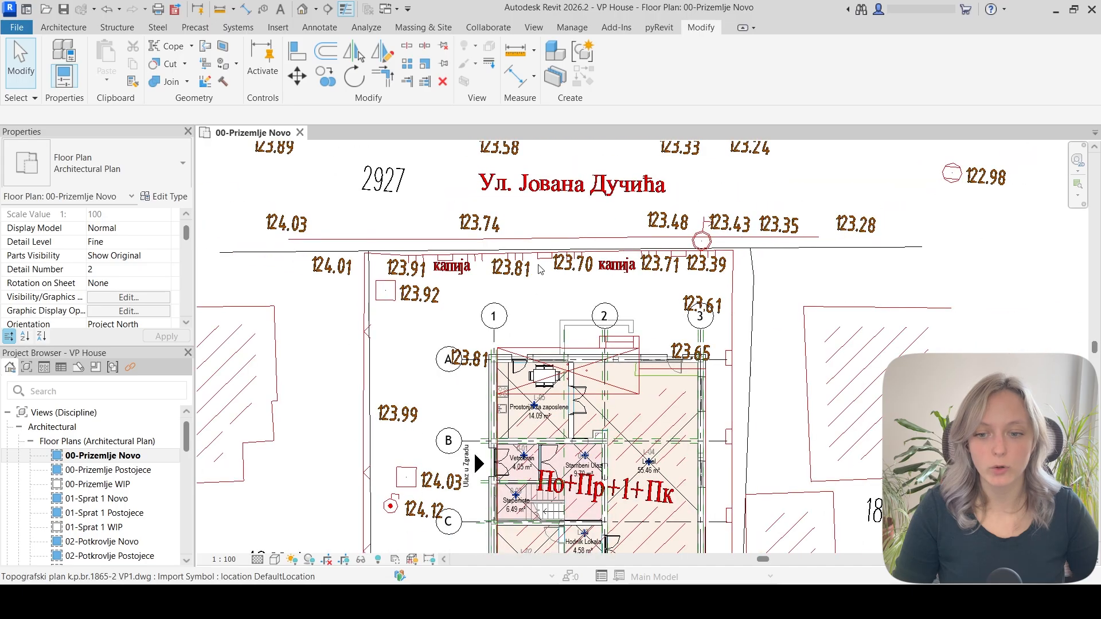
pyautogui.scroll(4, 443, 271)
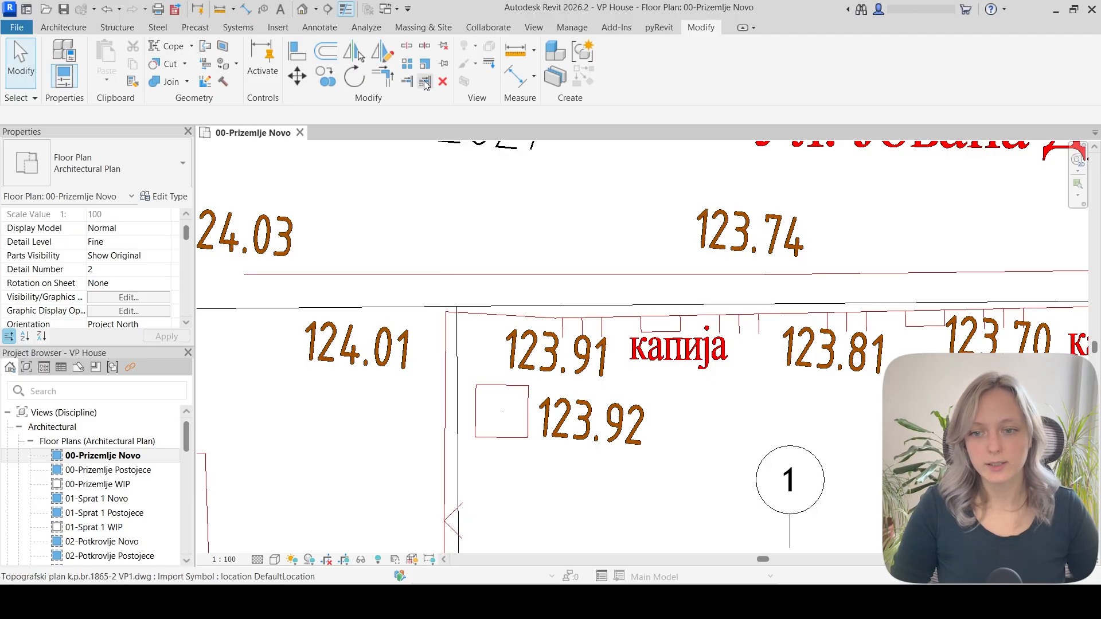
pyautogui.click(333, 27)
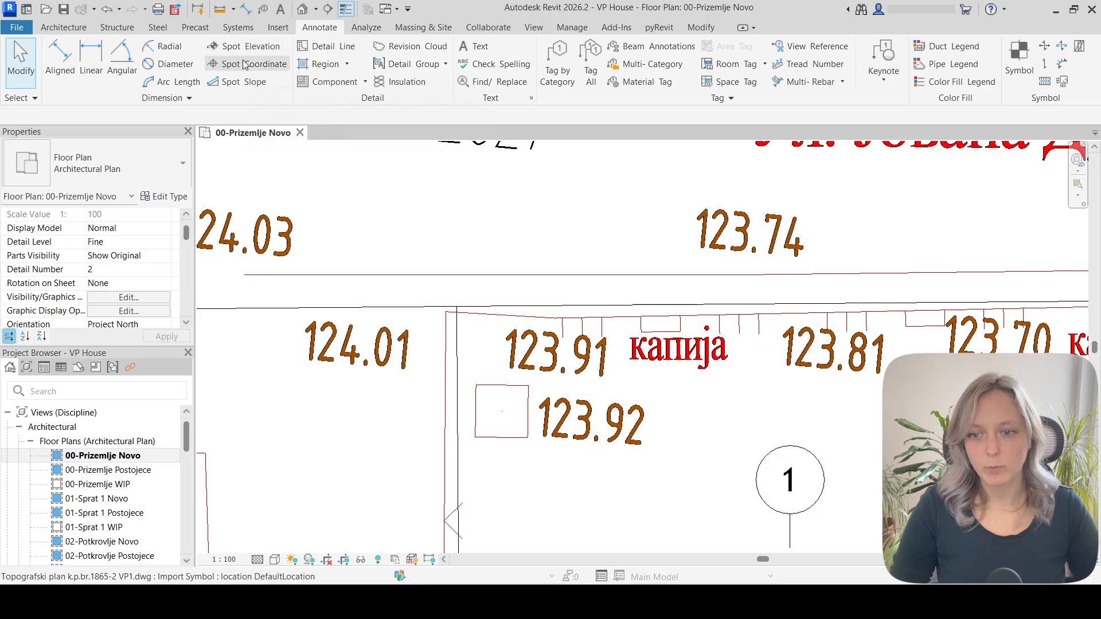
pyautogui.click(252, 64)
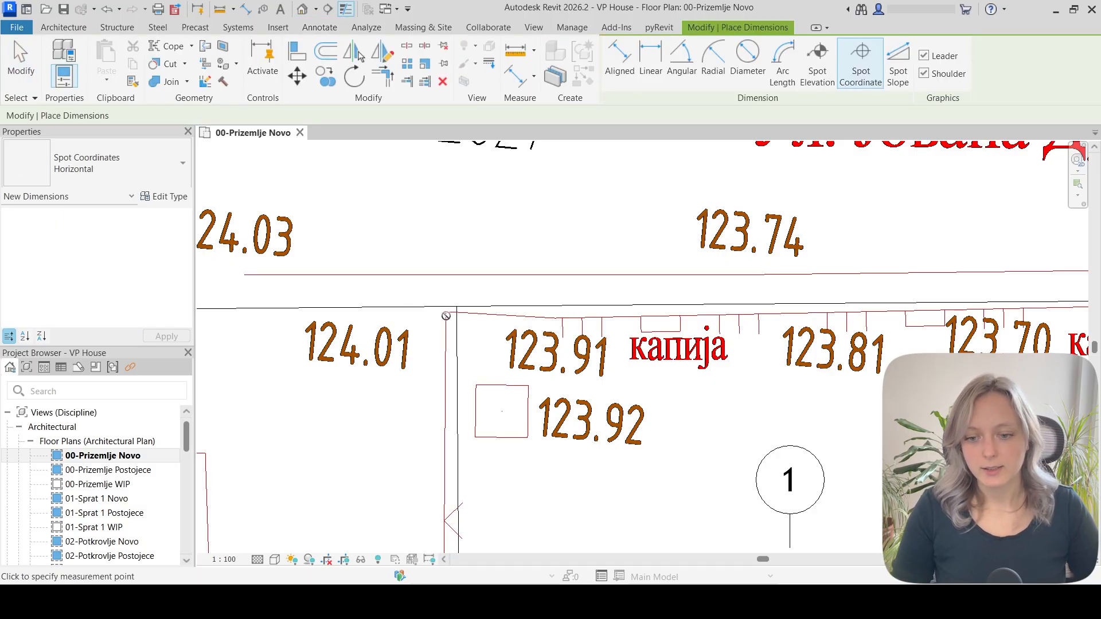
pyautogui.press('Escape')
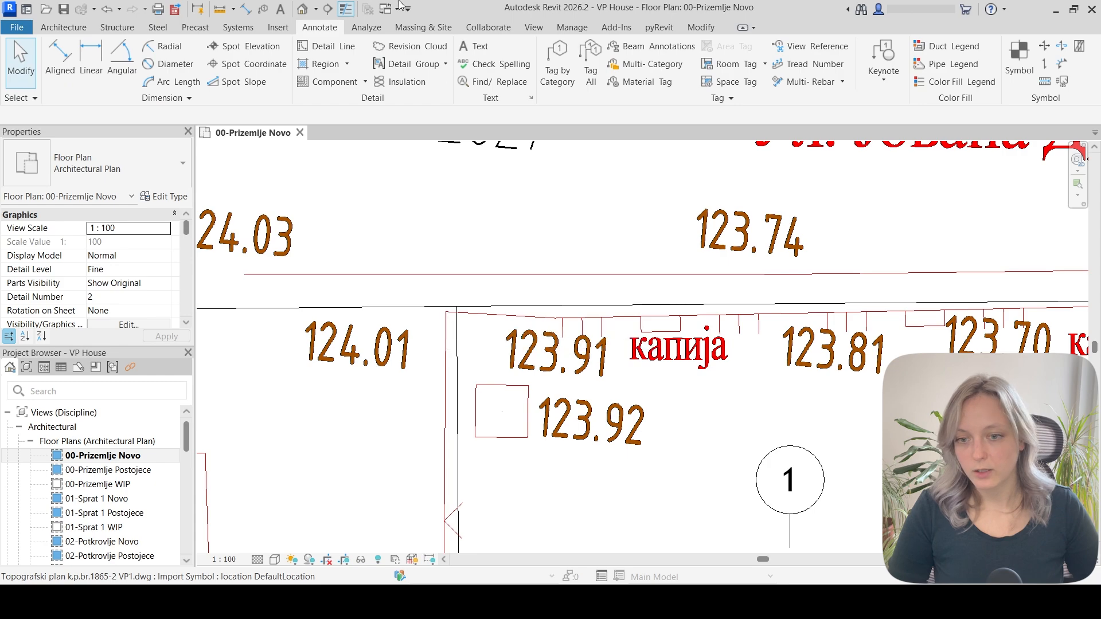
# Draw a detail line about 190 cm long from the parcel boundary's upper-left corner, running up and left at about 110°
pyautogui.click(321, 47)
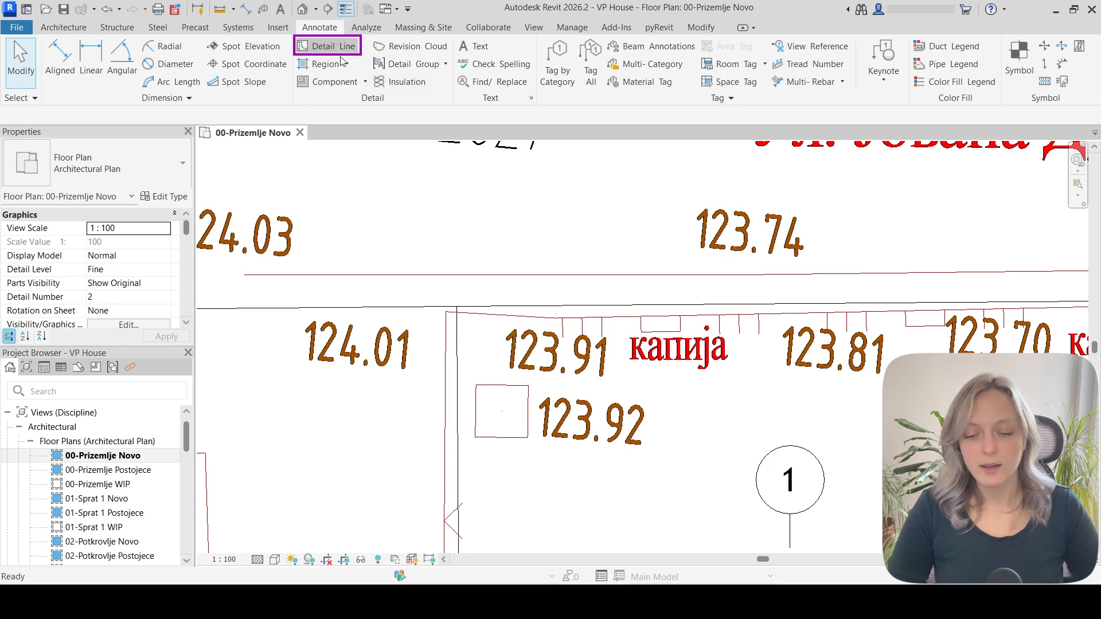
pyautogui.click(445, 311)
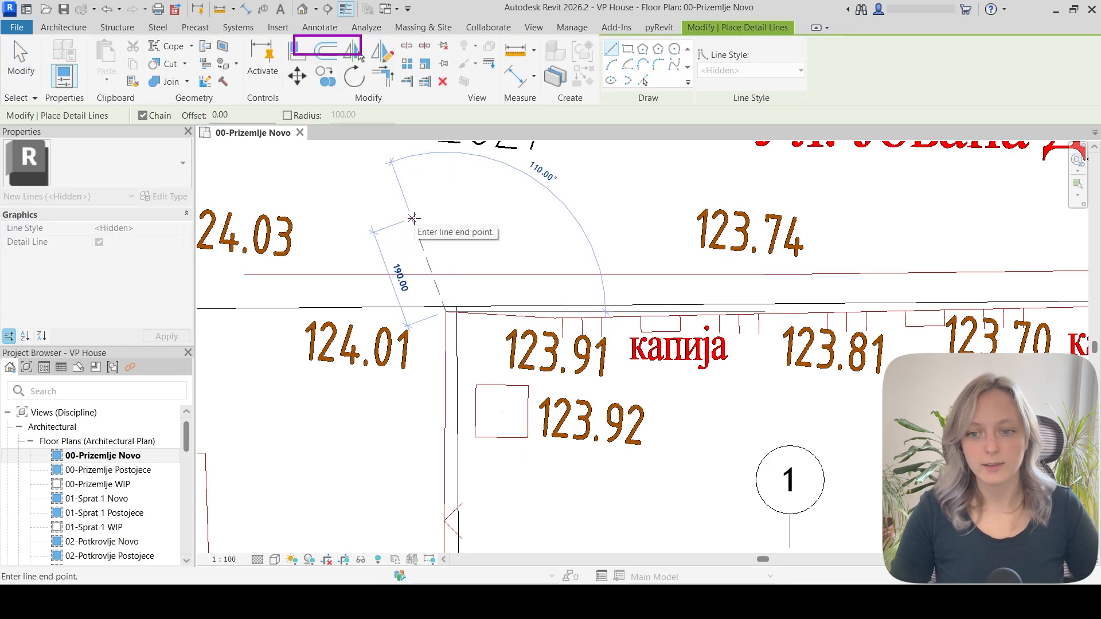
pyautogui.click(412, 218)
pyautogui.press('Escape')
pyautogui.press('Escape')
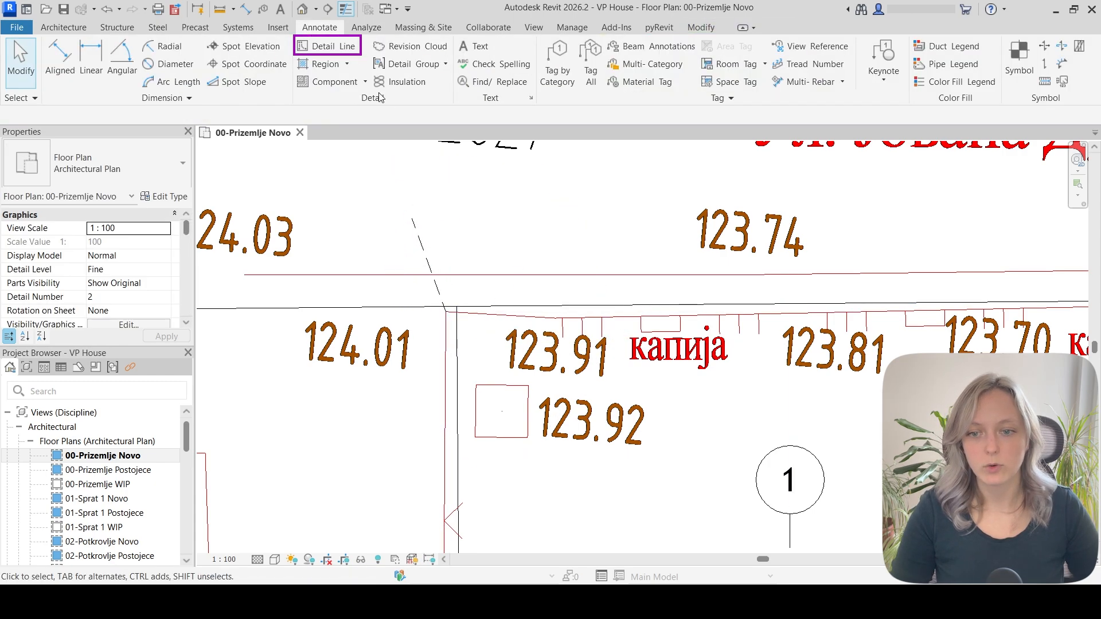
# Place a spot coordinate with leader and shoulder on the detail line's endpoint at the parcel corner, and capture a screen snip of it
pyautogui.click(239, 66)
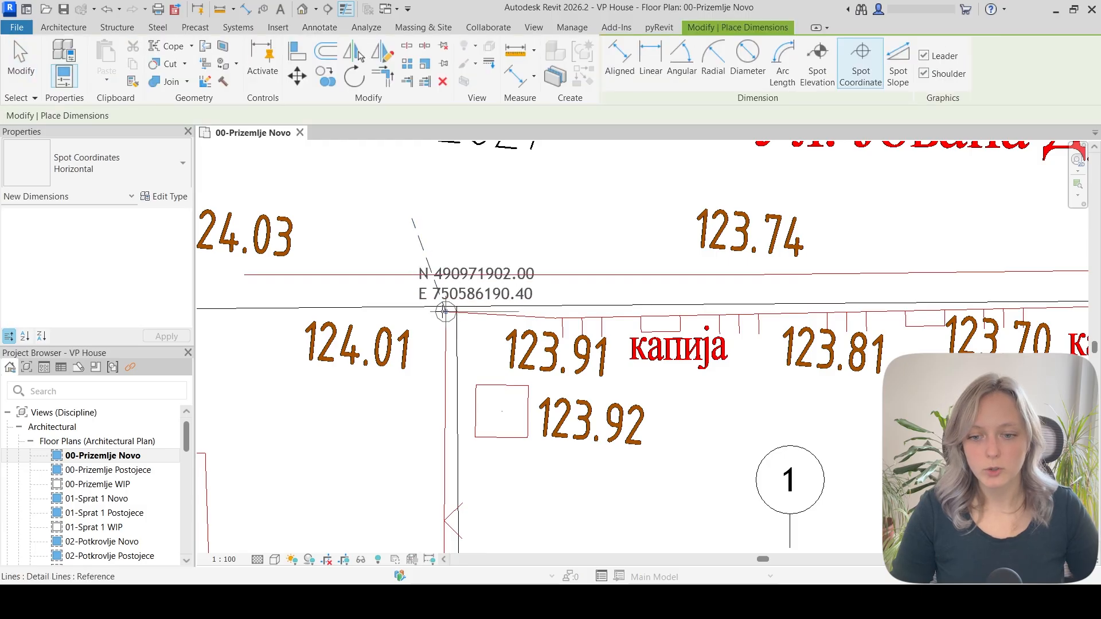
pyautogui.click(446, 311)
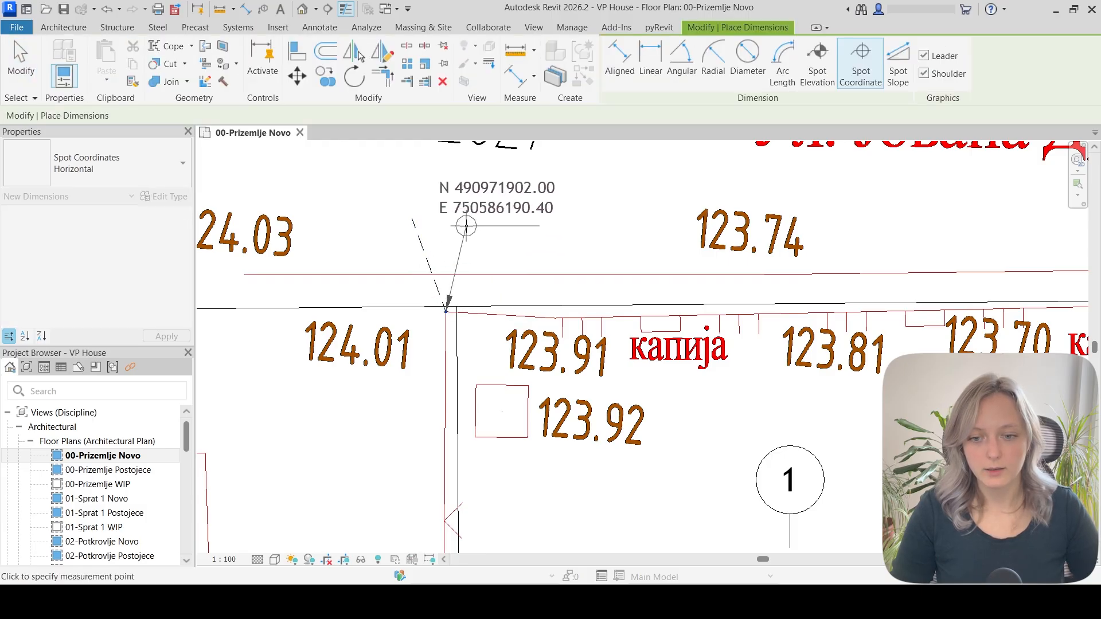
pyautogui.click(466, 226)
pyautogui.click(553, 225)
pyautogui.press('Escape')
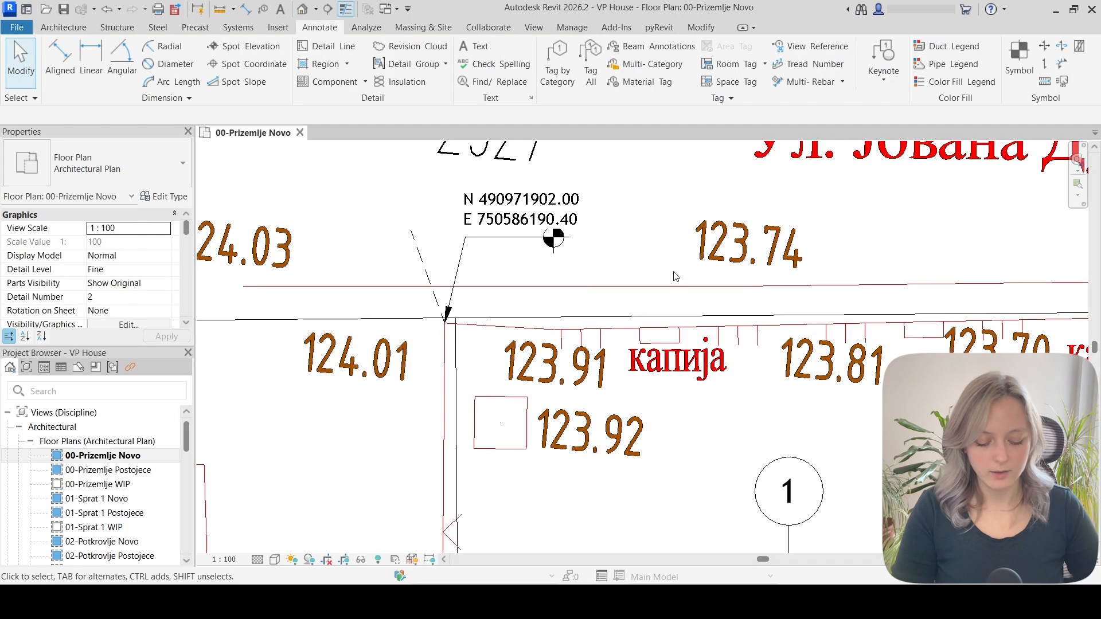
pyautogui.press('super+shift+s')
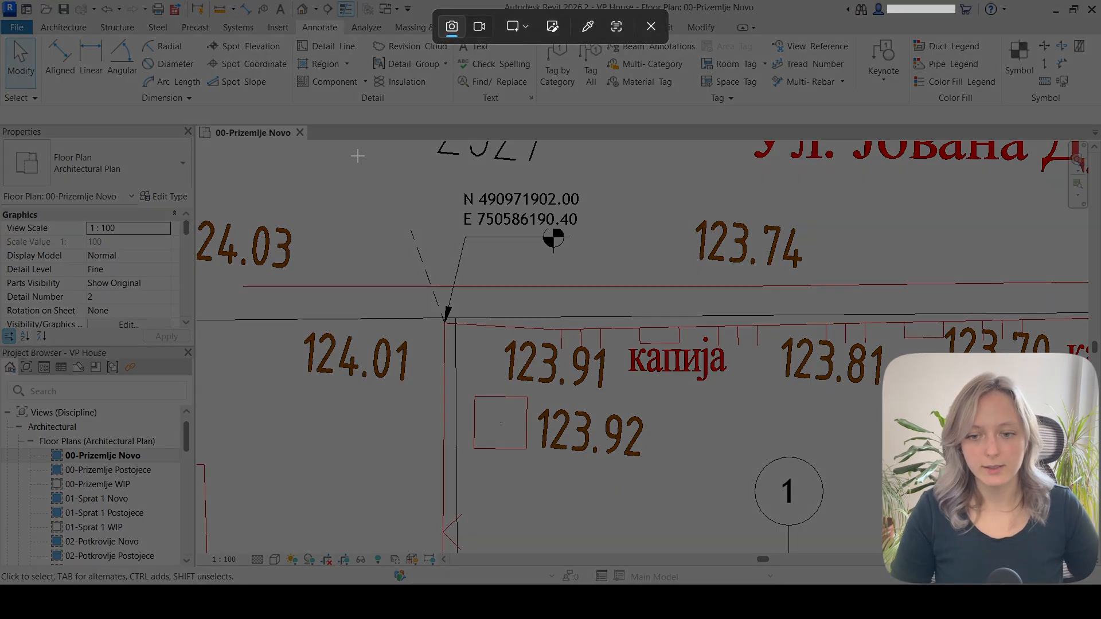
pyautogui.moveTo(357, 155); pyautogui.dragTo(693, 409)
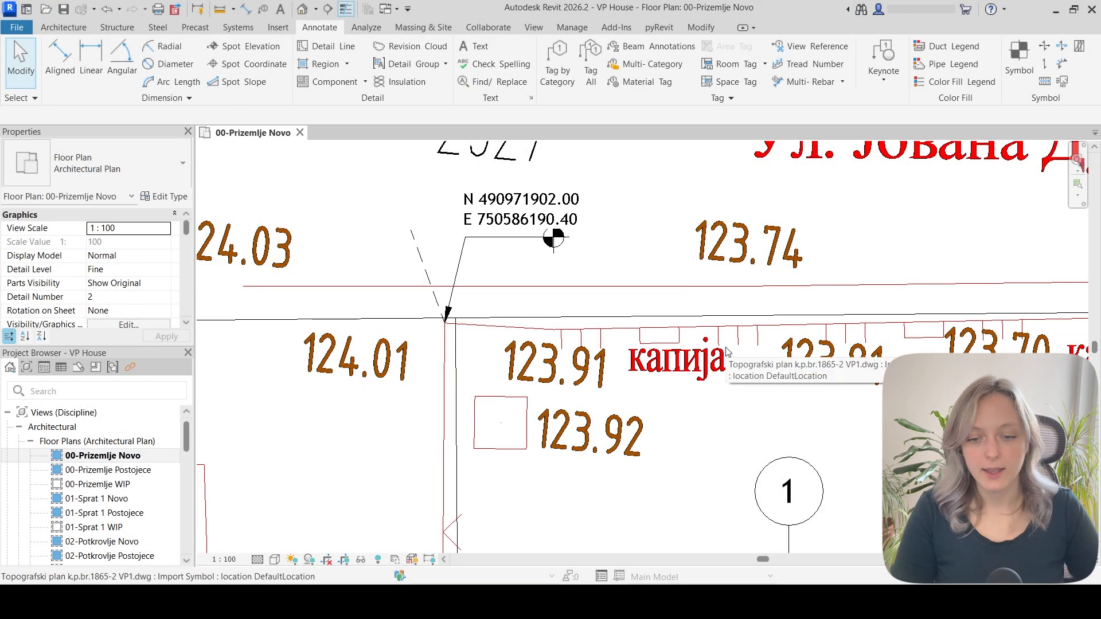
# Switch to the survey drawing in AutoCAD and query the coordinates of the same parcel corner with the ID command
pyautogui.click(653, 601)
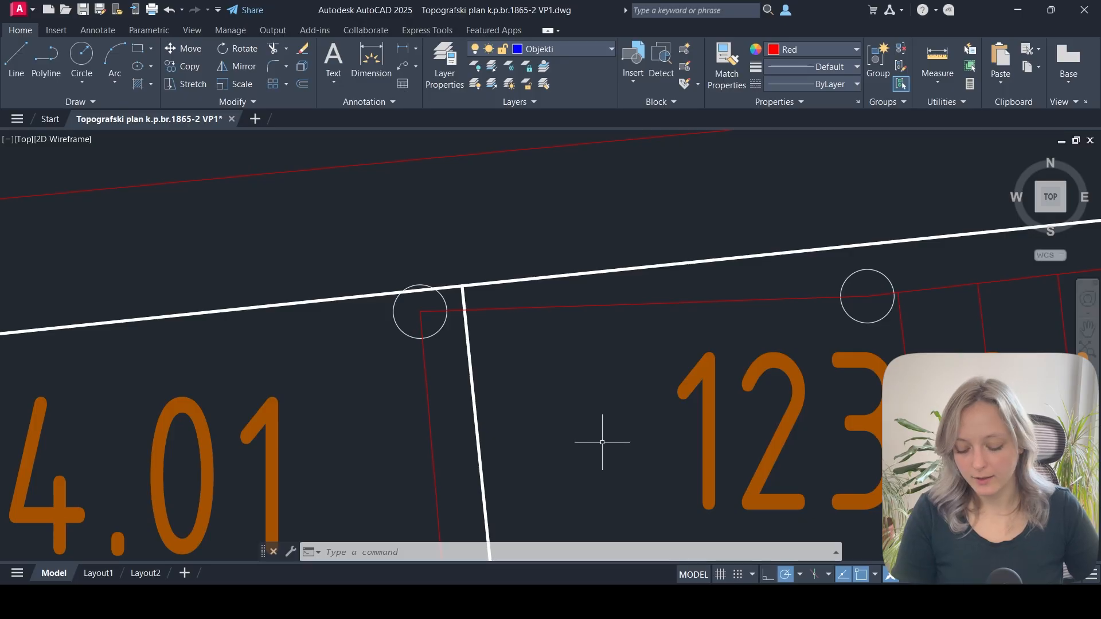
pyautogui.write('i')
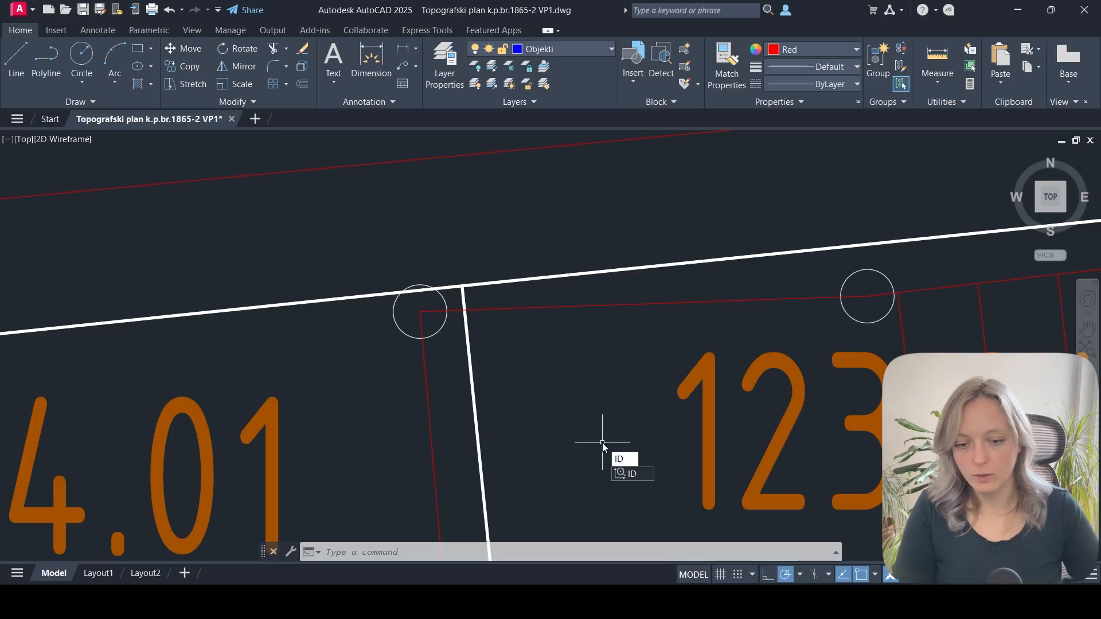
pyautogui.write('d')
pyautogui.press('Return')
pyautogui.click(421, 315)
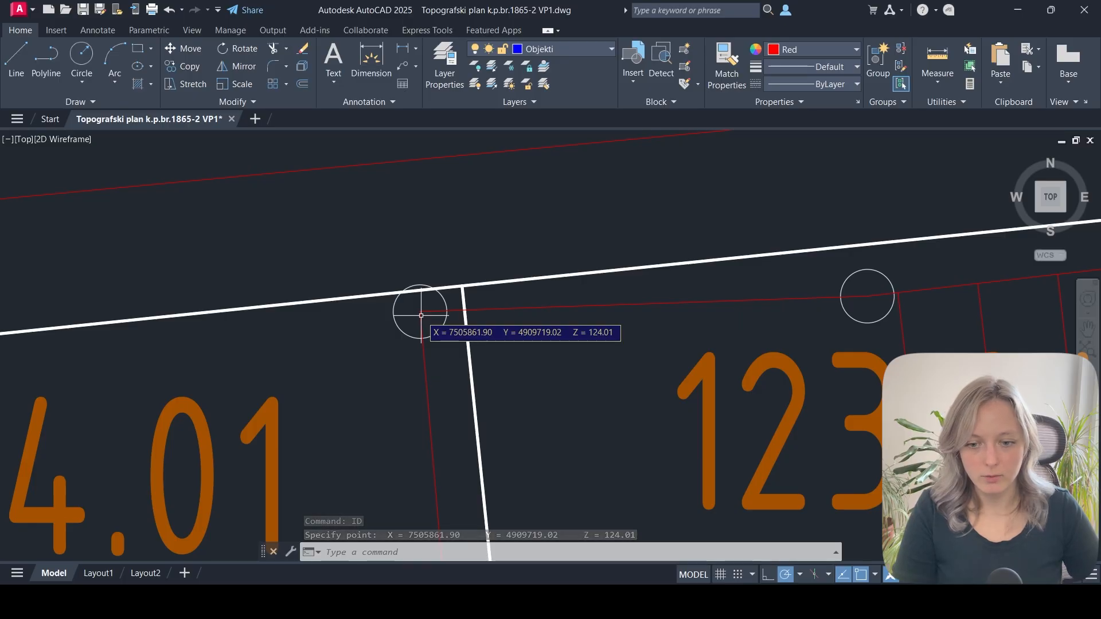
# Capture a screen snip of the corner's coordinate read-out and open it in Snipping Tool
pyautogui.press('super+shift+s')
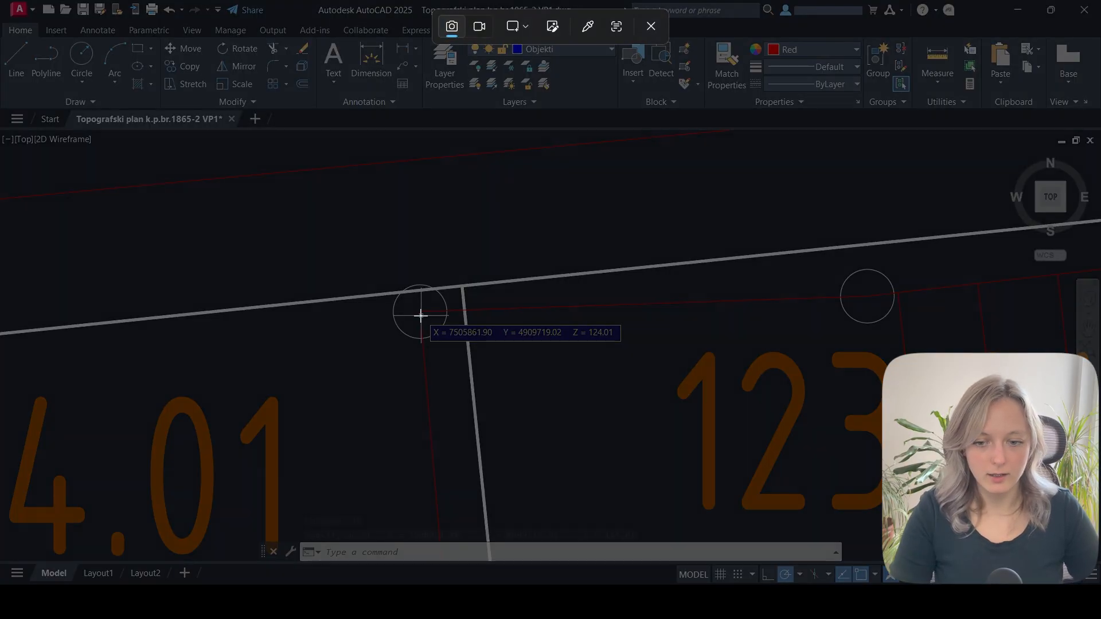
pyautogui.moveTo(355, 255)
pyautogui.mouseDown()
pyautogui.moveTo(752, 427)
pyautogui.moveTo(700, 424)
pyautogui.mouseUp()
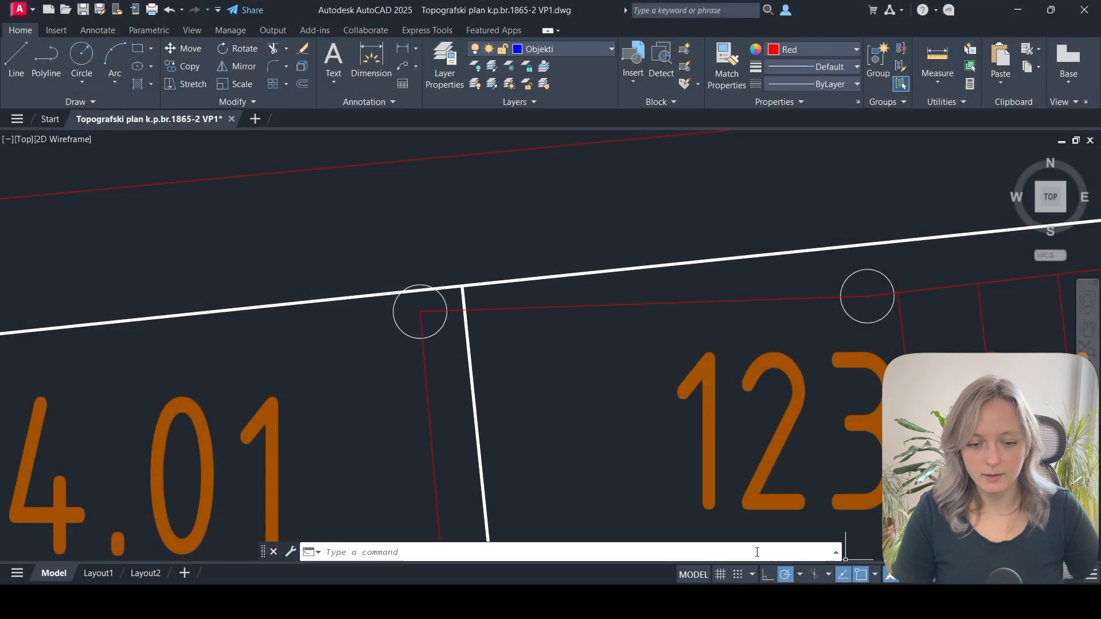
pyautogui.click(856, 509)
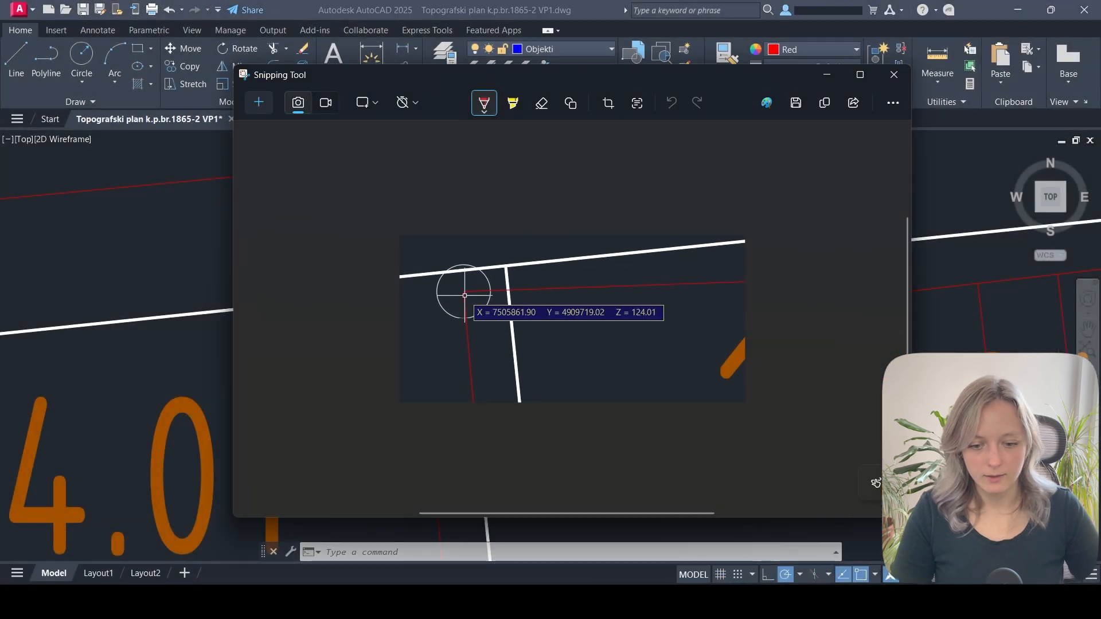
# Switch back to Revit and arrange the snip window beside the spot coordinate to compare the values
pyautogui.click(665, 601)
pyautogui.click(817, 601)
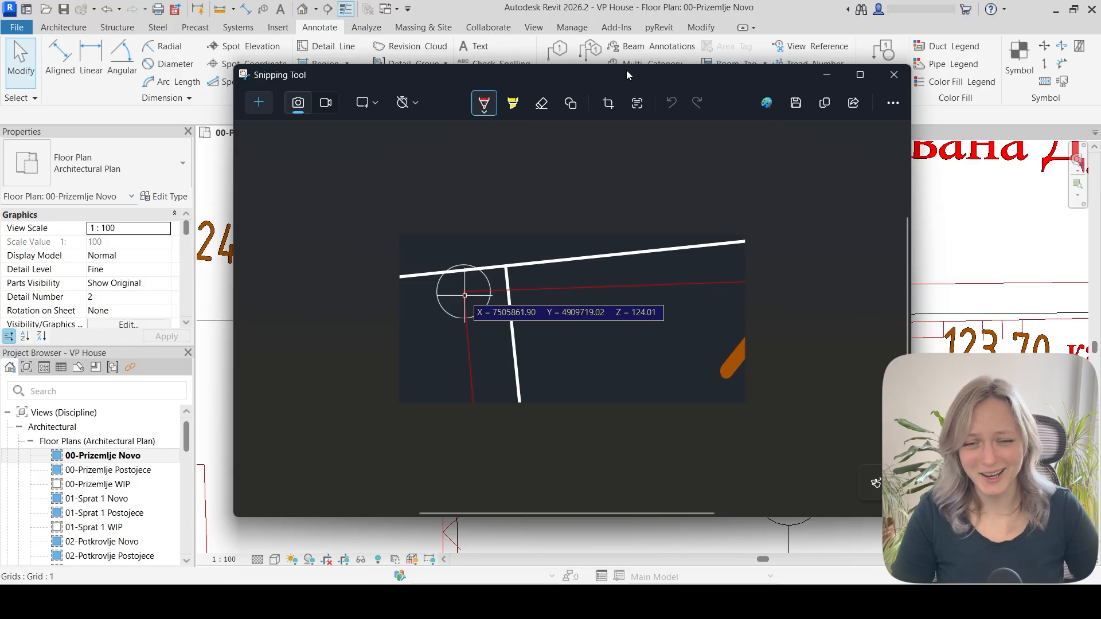
pyautogui.moveTo(626, 70); pyautogui.dragTo(798, 112)
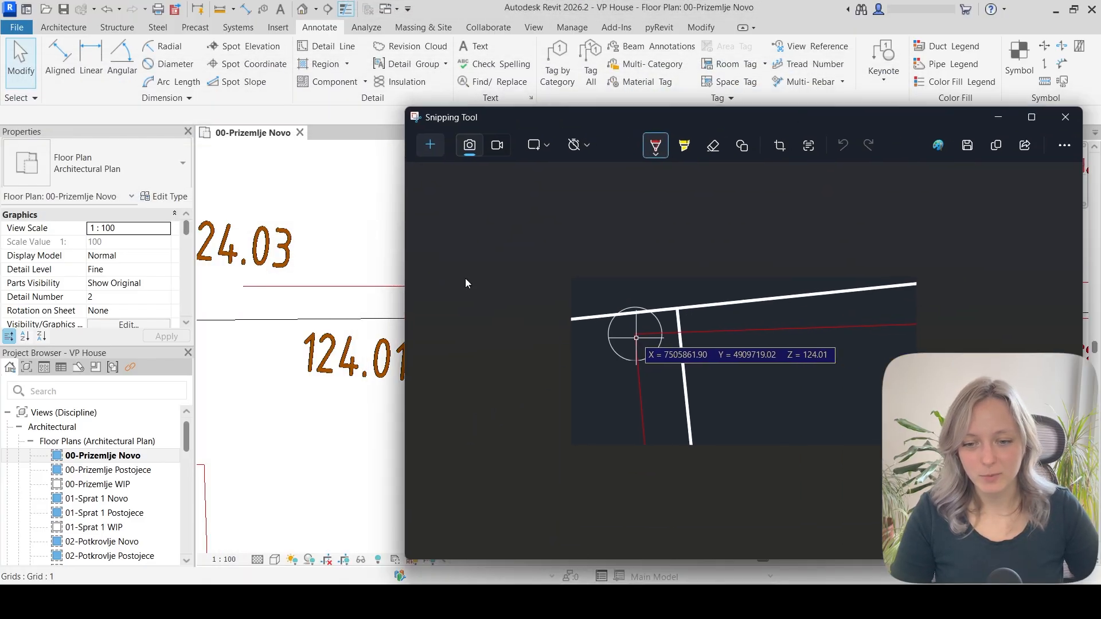
pyautogui.moveTo(401, 281); pyautogui.dragTo(622, 296)
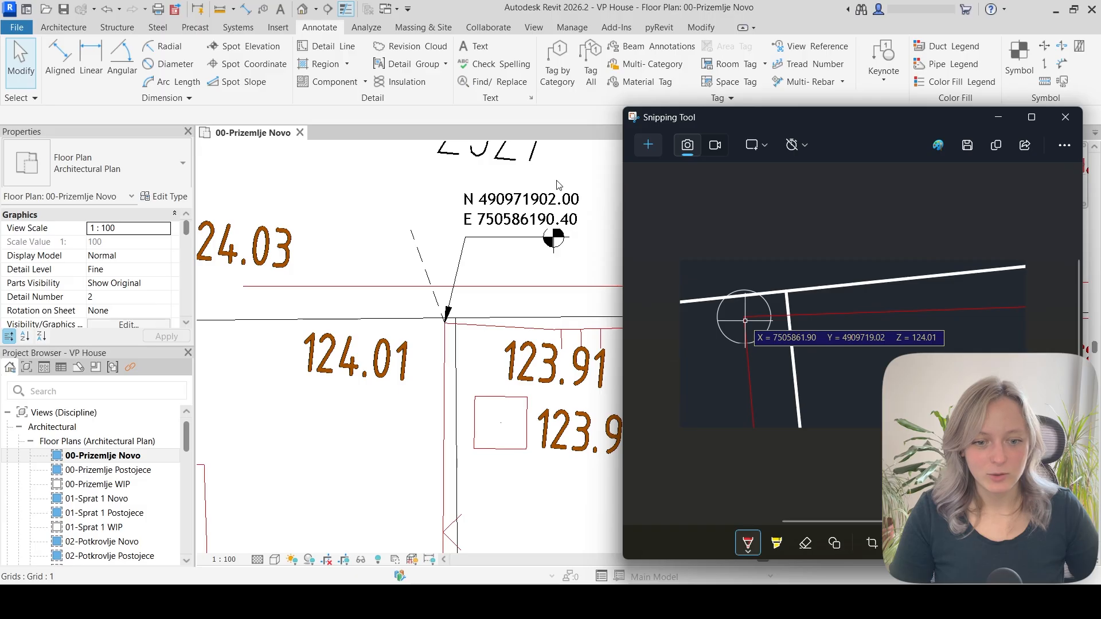
# Set the project's length units to Meters
pyautogui.moveTo(558, 184); pyautogui.dragTo(545, 253, button='middle')
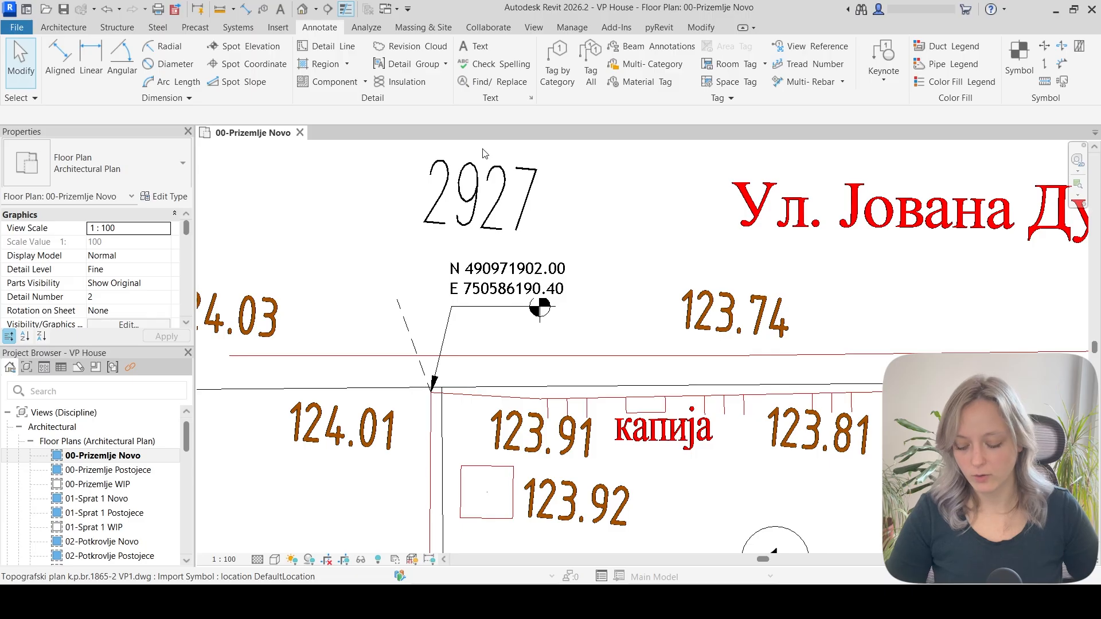
pyautogui.press('n')
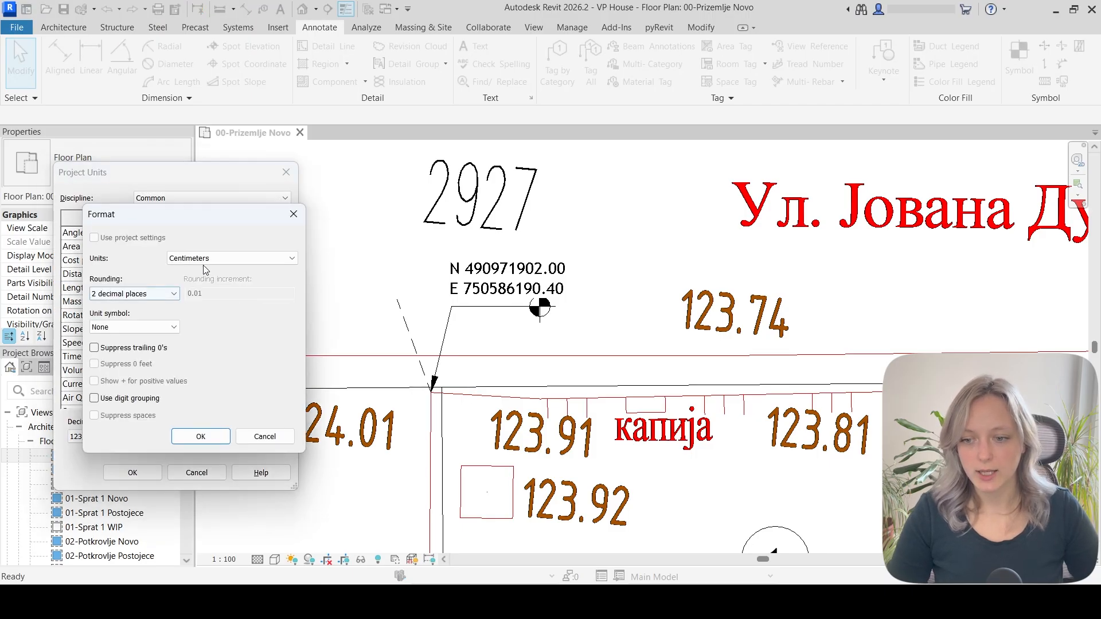
pyautogui.click(240, 259)
pyautogui.click(195, 326)
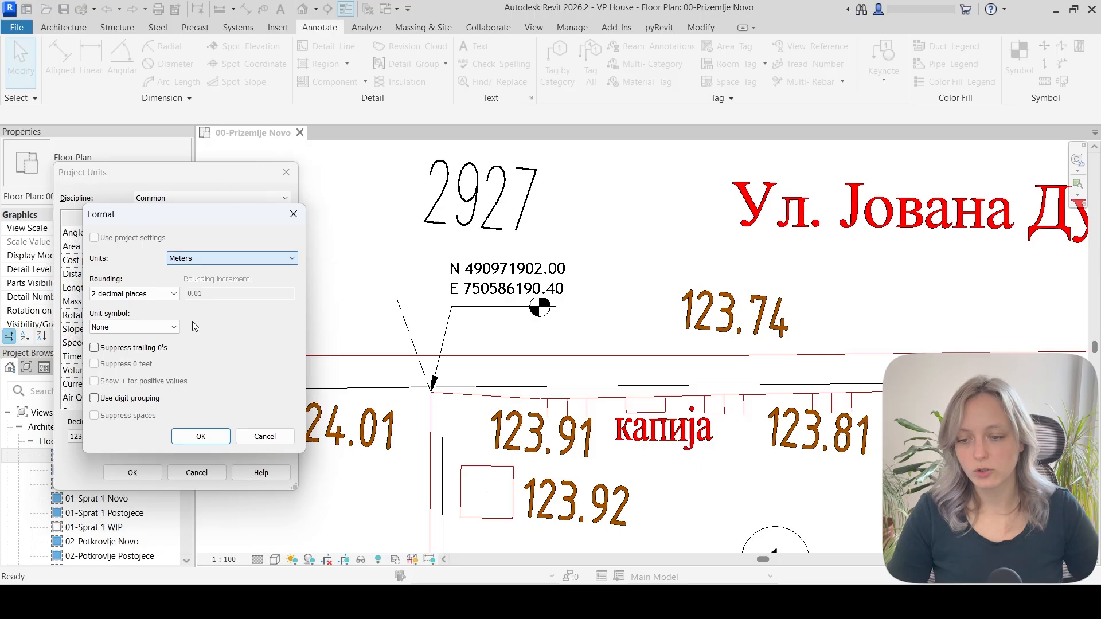
pyautogui.click(201, 437)
pyautogui.click(135, 473)
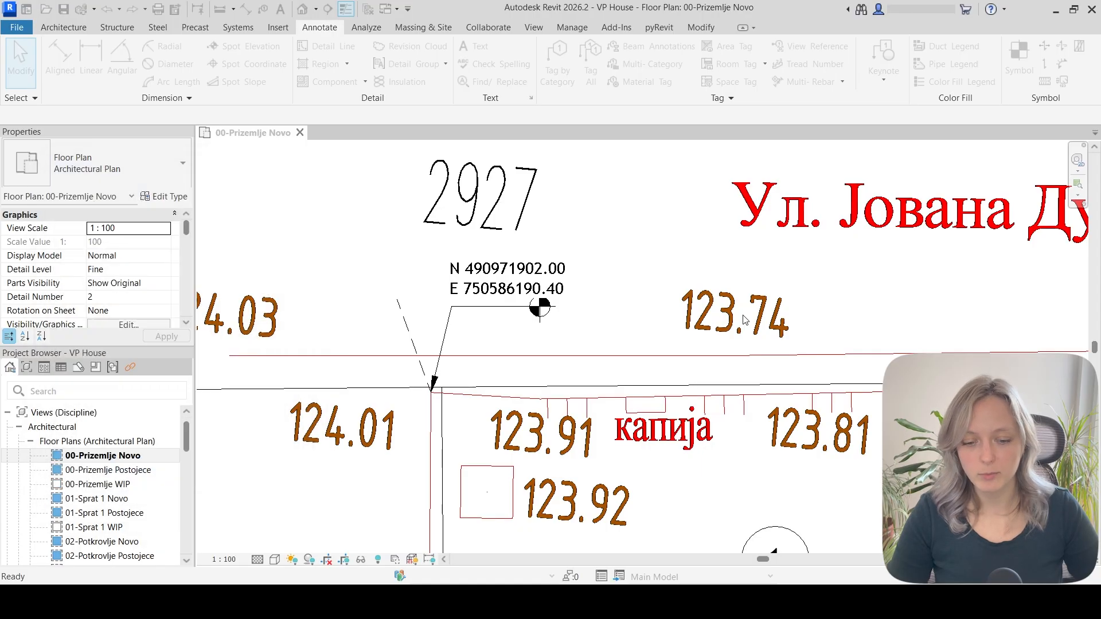
# Bring the snip back beside the plan, compare its coordinates with the spot coordinate, and close the snip
pyautogui.hotkey('alt', 'Tab')
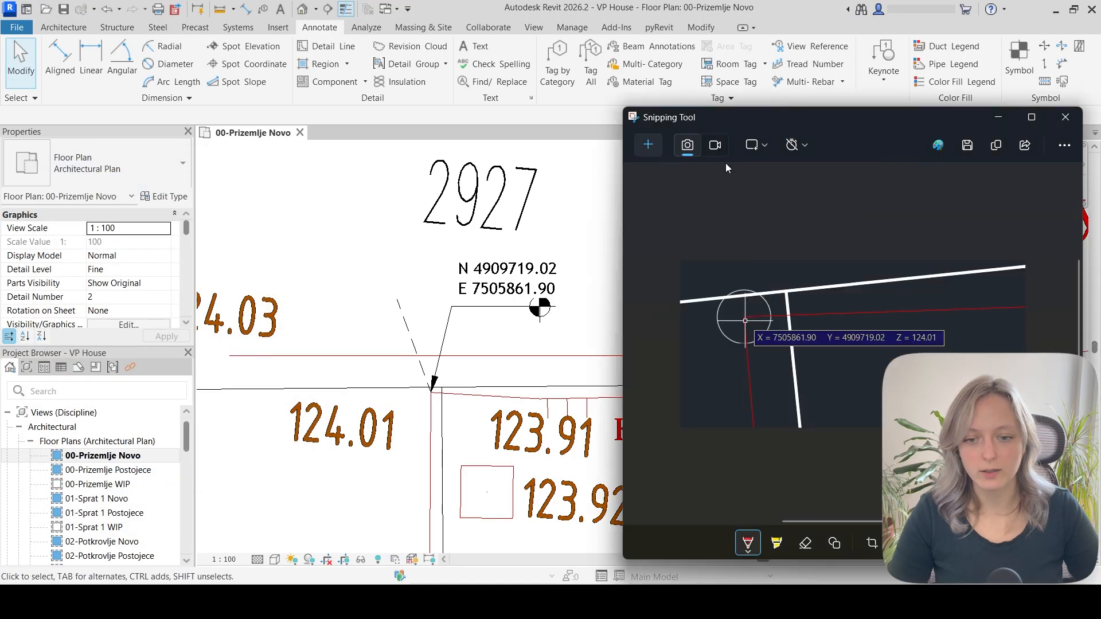
pyautogui.moveTo(775, 122); pyautogui.dragTo(734, 87)
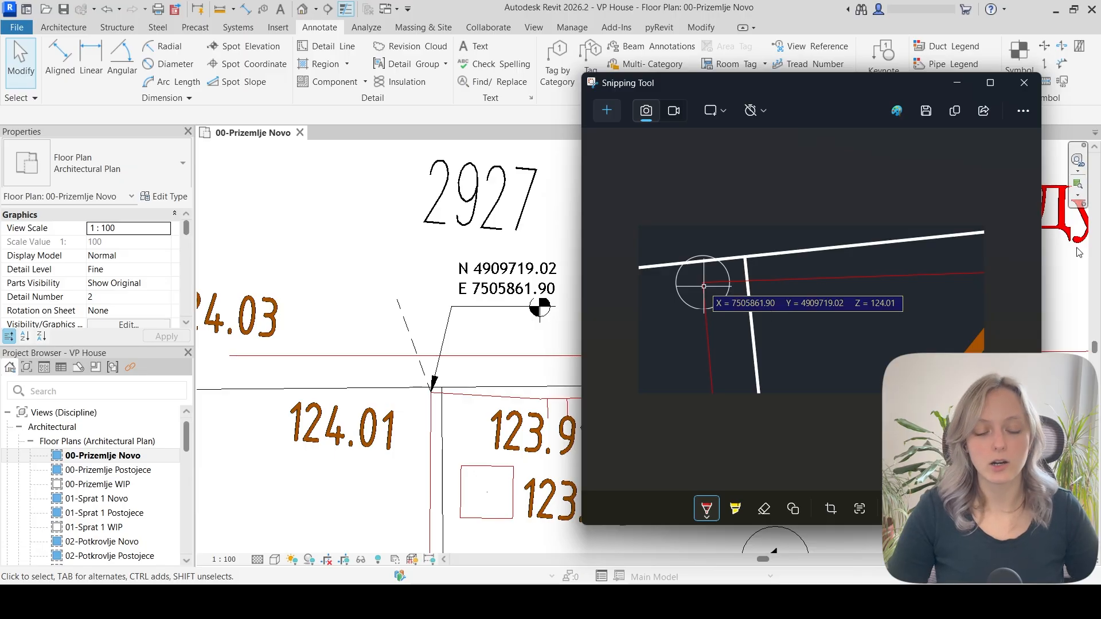
pyautogui.click(1024, 84)
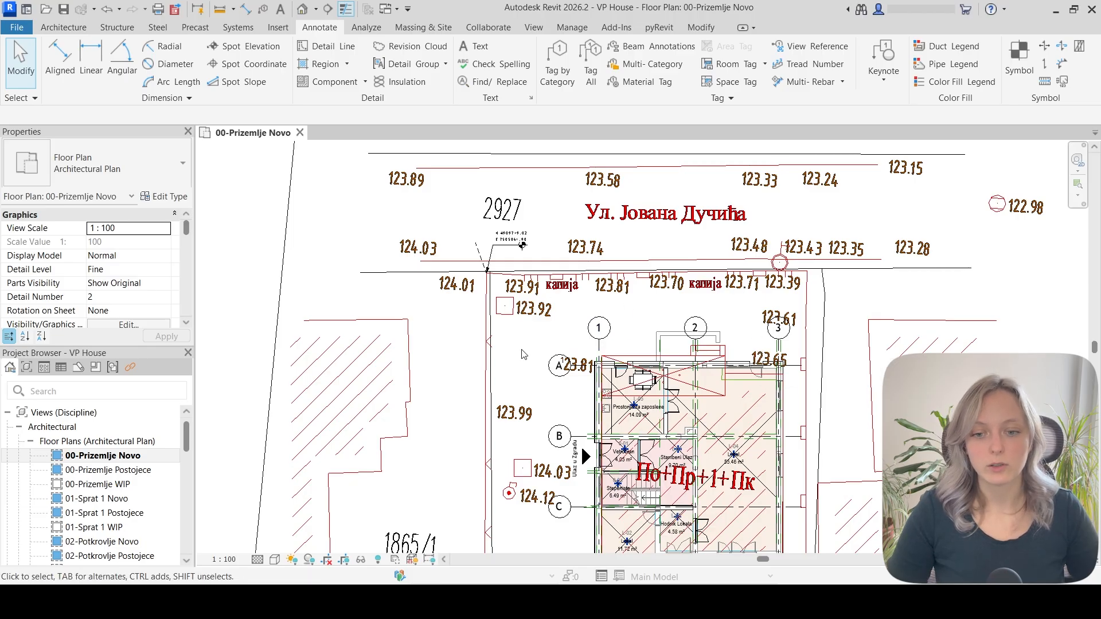
# Link the CAD file "Topografski plan k.p.br.1865-2 VP1 - Copy.dwg" with positioning set to Auto - By Shared Coordinates
pyautogui.click(278, 29)
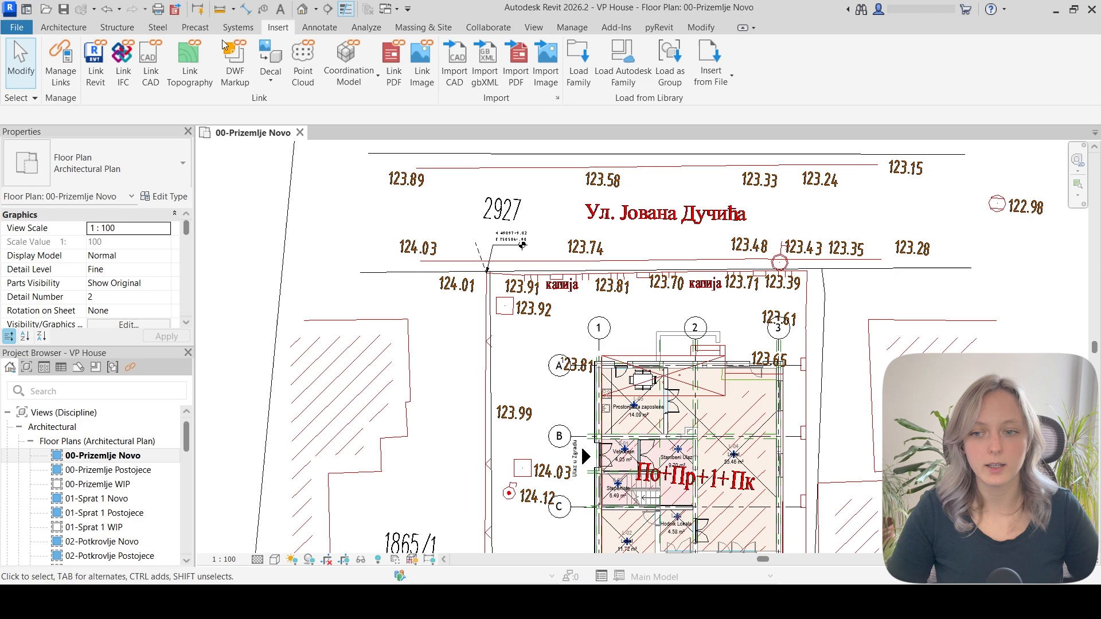
pyautogui.click(152, 83)
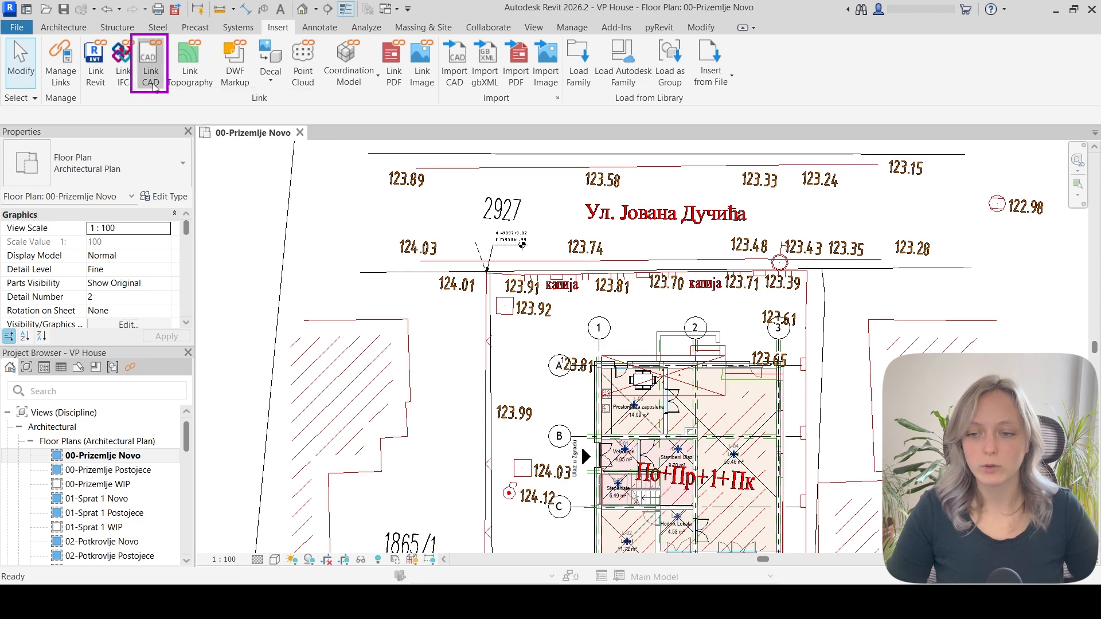
pyautogui.click(559, 215)
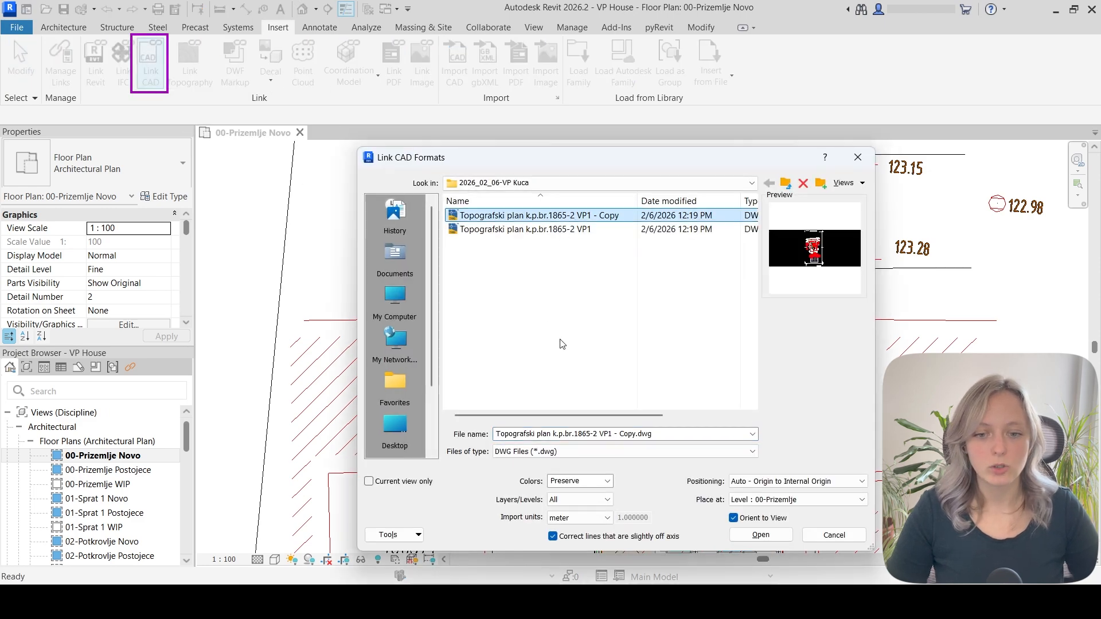
pyautogui.click(826, 482)
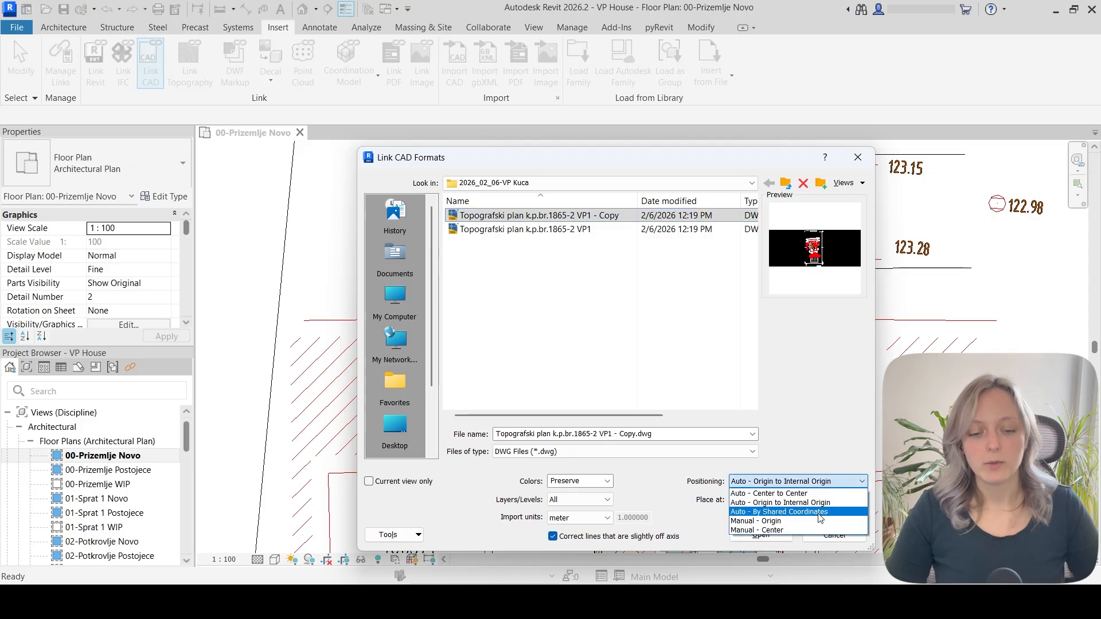
pyautogui.click(820, 512)
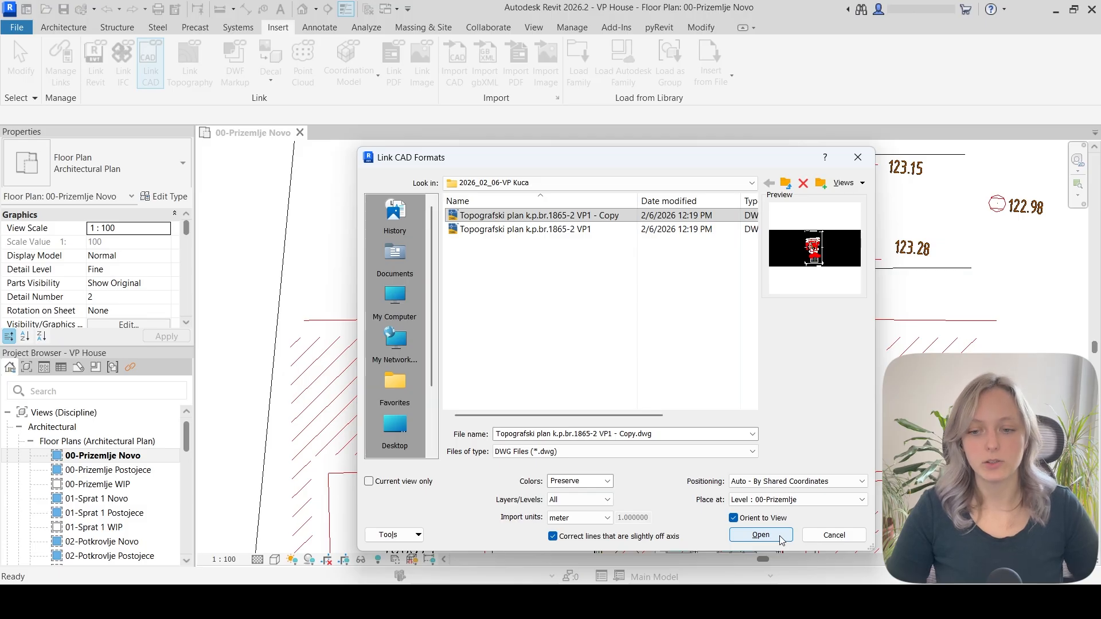
pyautogui.click(781, 539)
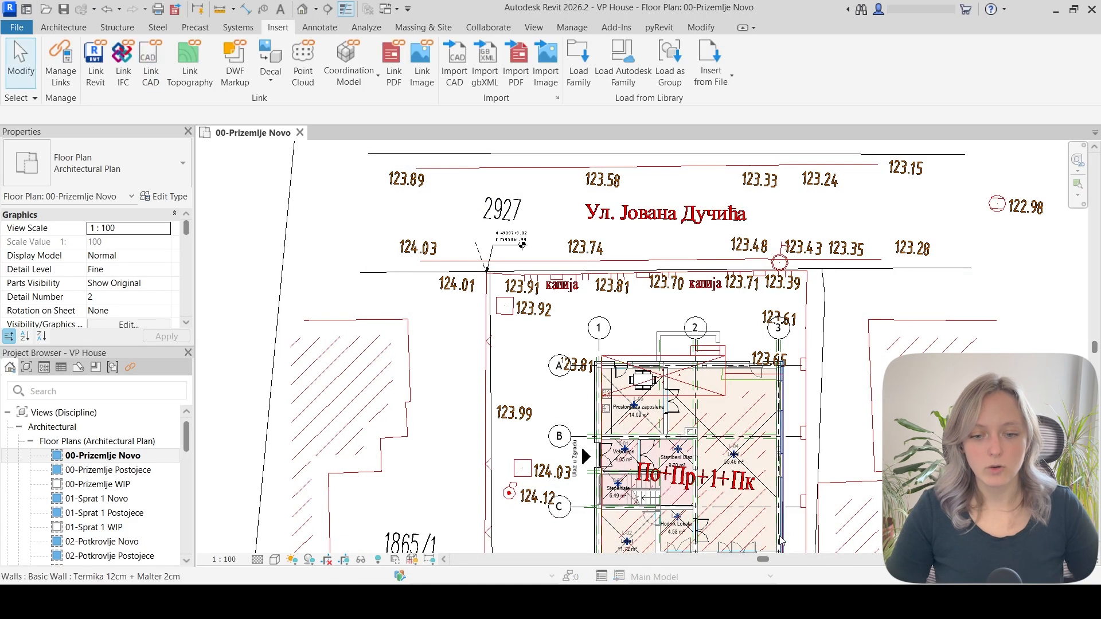
# Select the linked survey copy to check its placement over the original, and temporarily hide its category in the floor plan
pyautogui.scroll(-2, 557, 413)
pyautogui.click(623, 283)
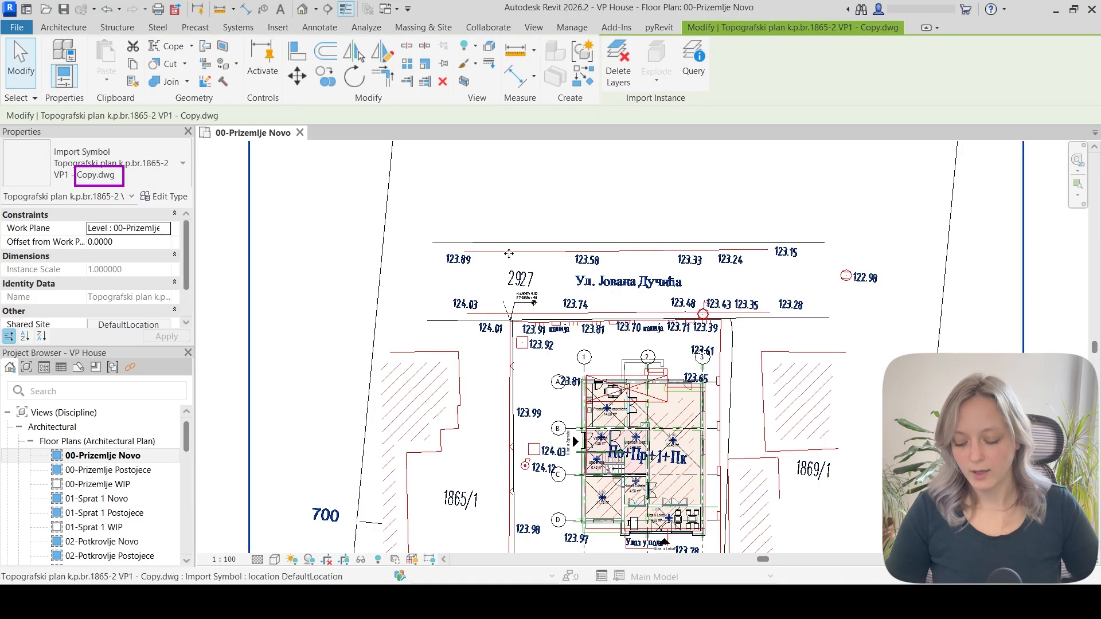
pyautogui.press('h')
pyautogui.press('c')
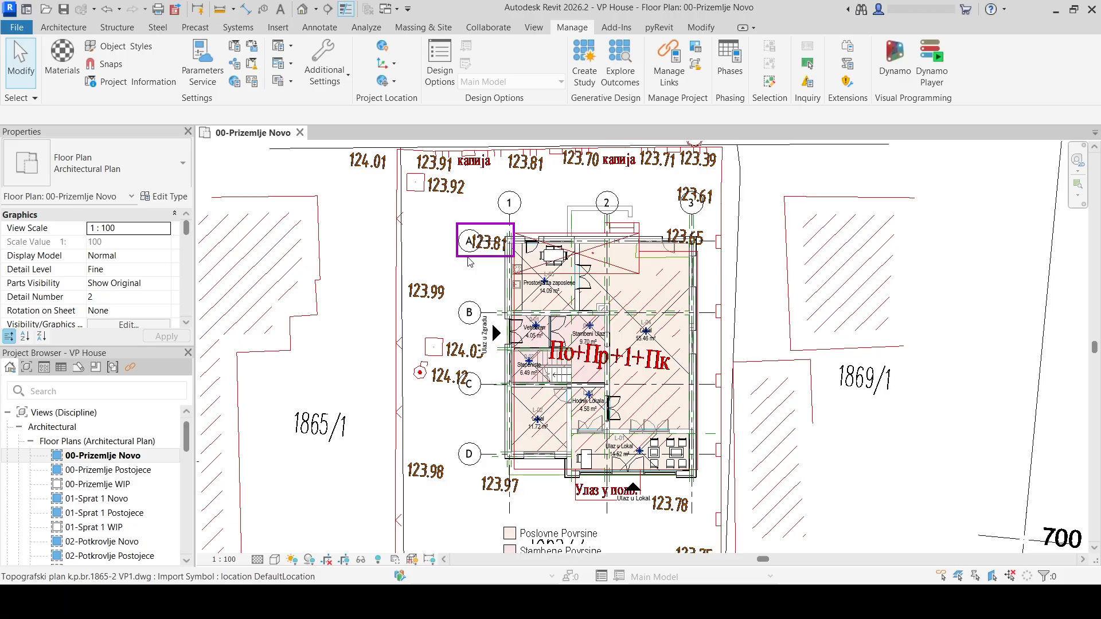
# Cut a Working Section across the building along grid C and open its section view
pyautogui.click(327, 8)
pyautogui.click(447, 383)
pyautogui.click(768, 383)
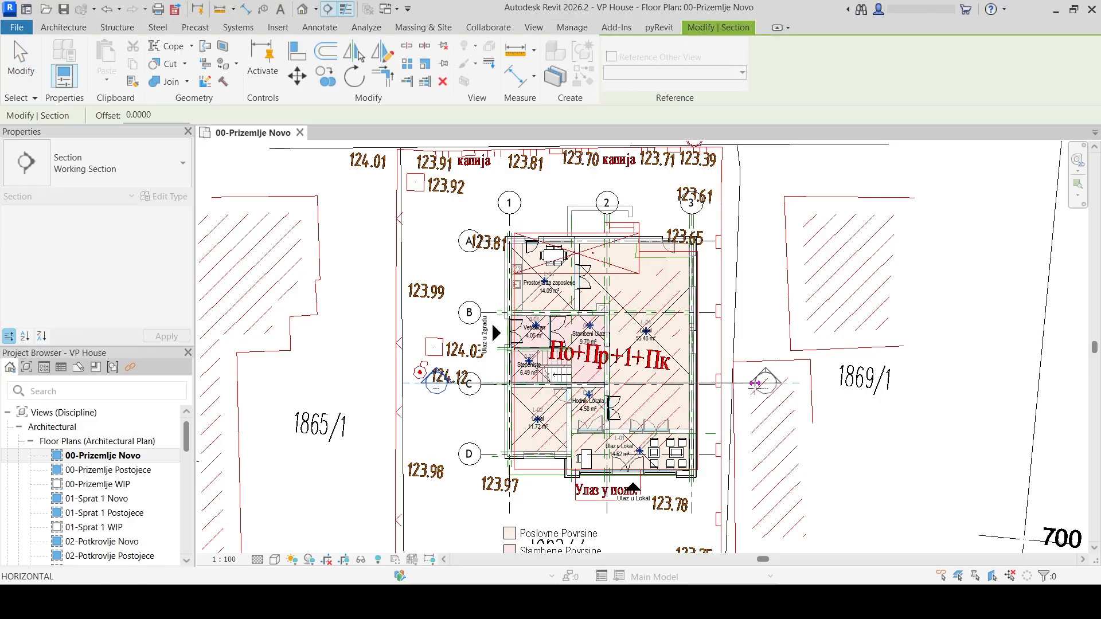
pyautogui.rightClick(752, 390)
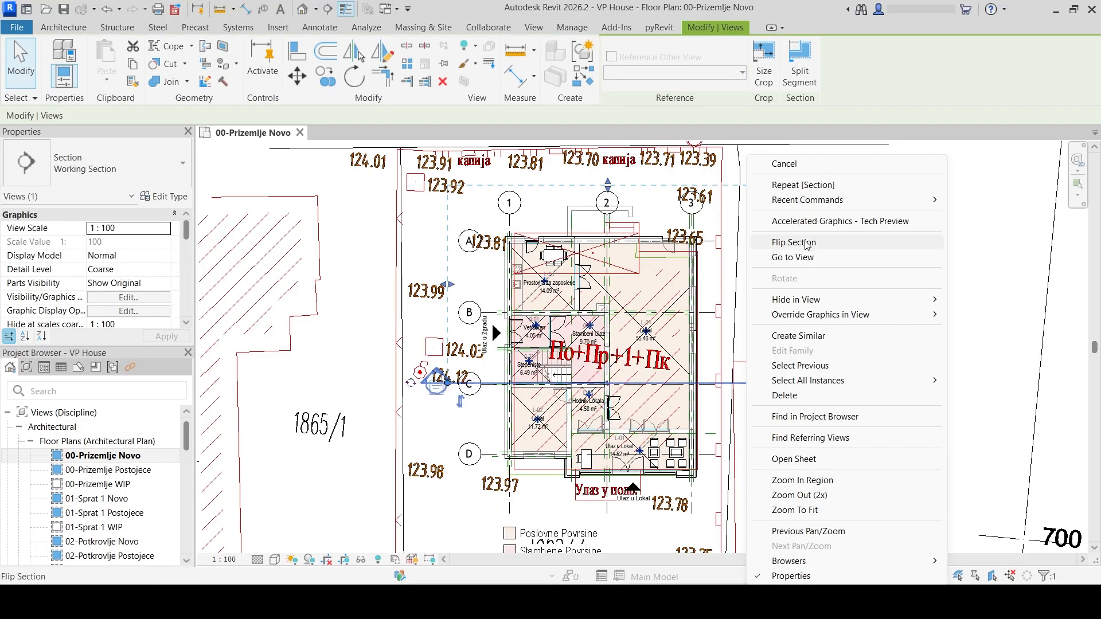
pyautogui.click(792, 253)
pyautogui.click(841, 503)
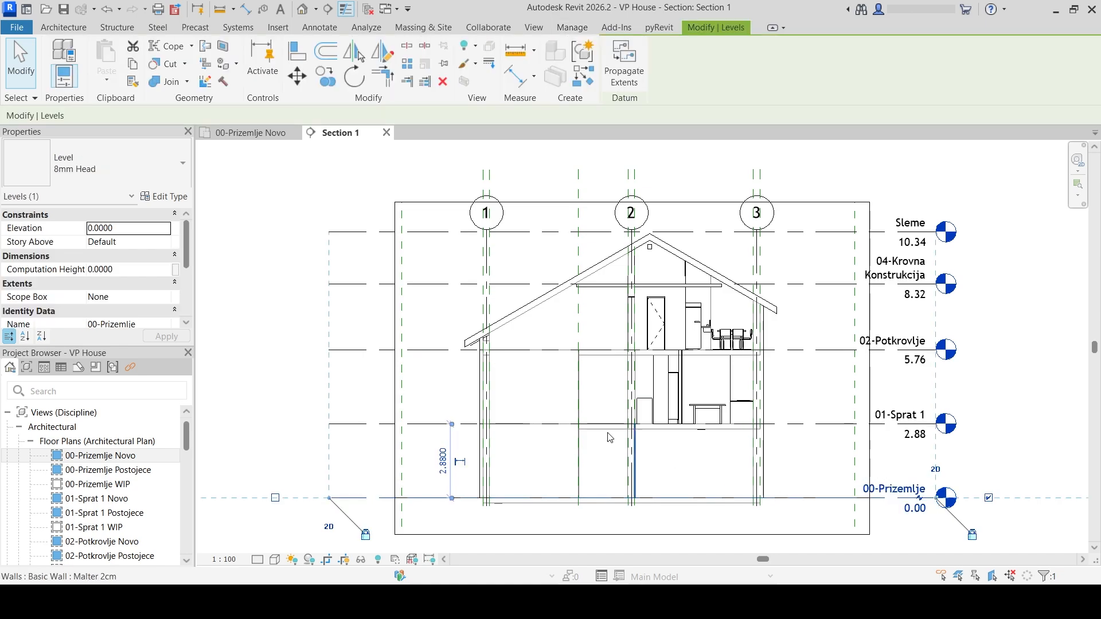
# Set the Elevation Base of the 8mm Head level type to Survey Point and deselect the 00-Prizemlje level
pyautogui.click(168, 198)
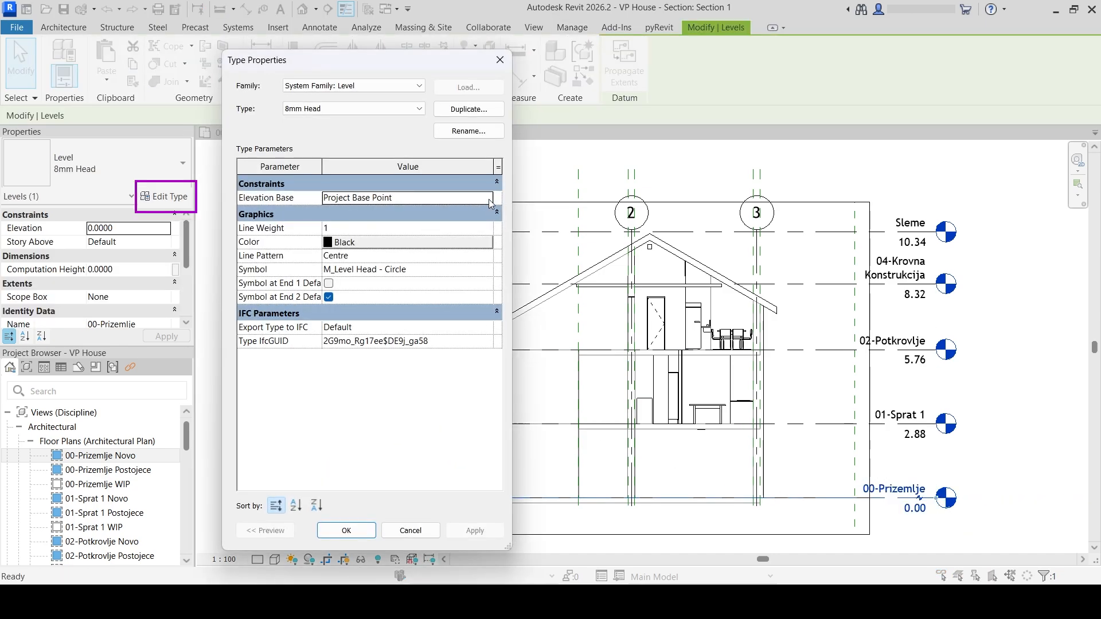
pyautogui.click(490, 201)
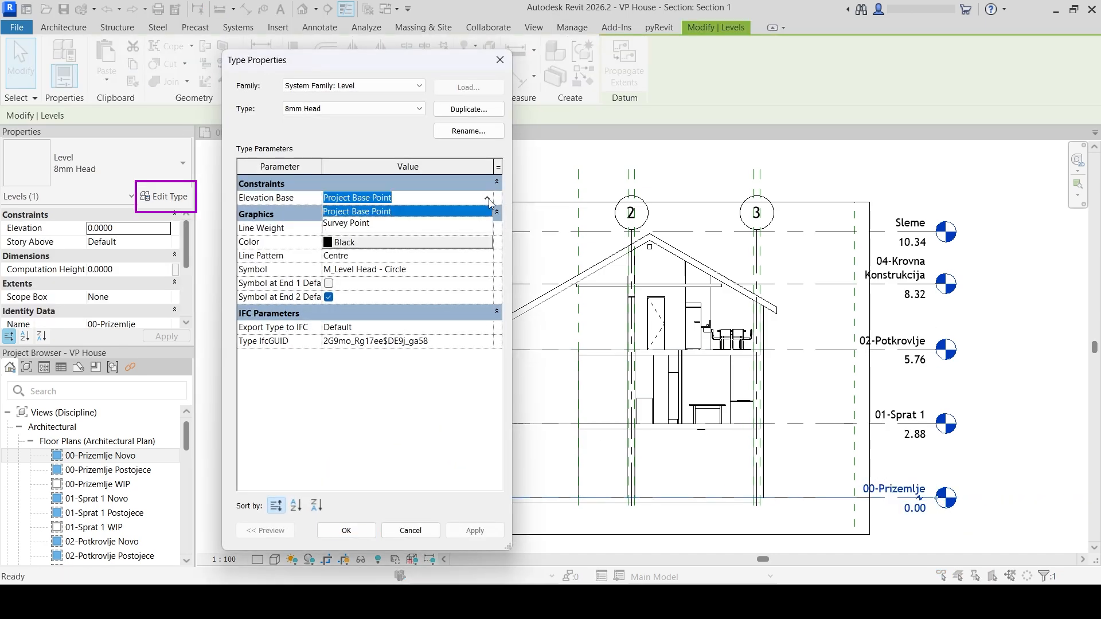
pyautogui.click(351, 224)
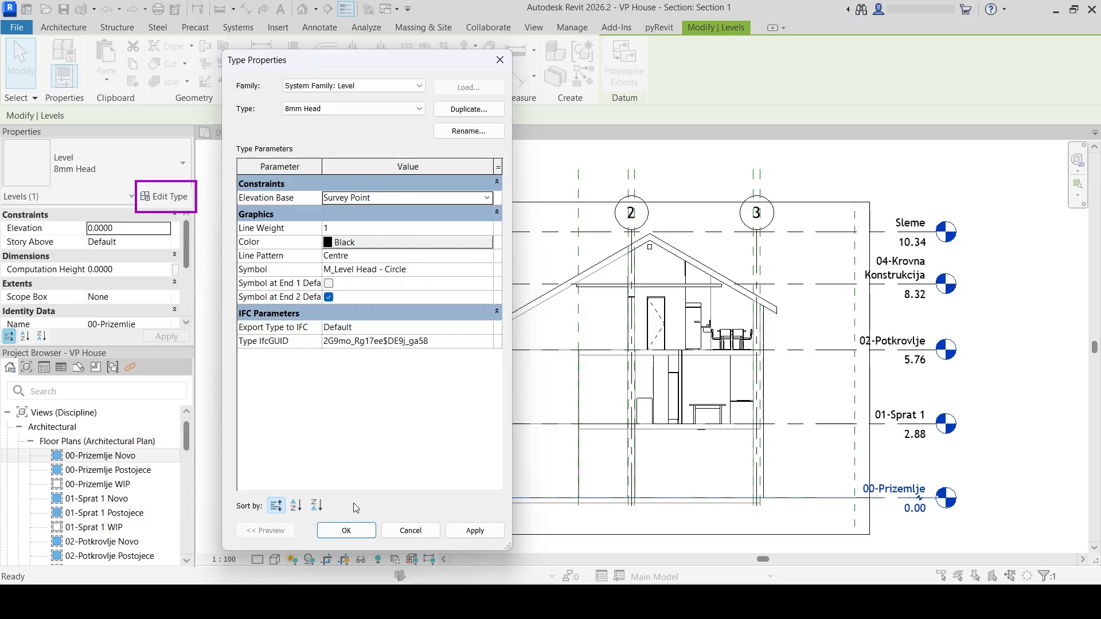
pyautogui.click(347, 531)
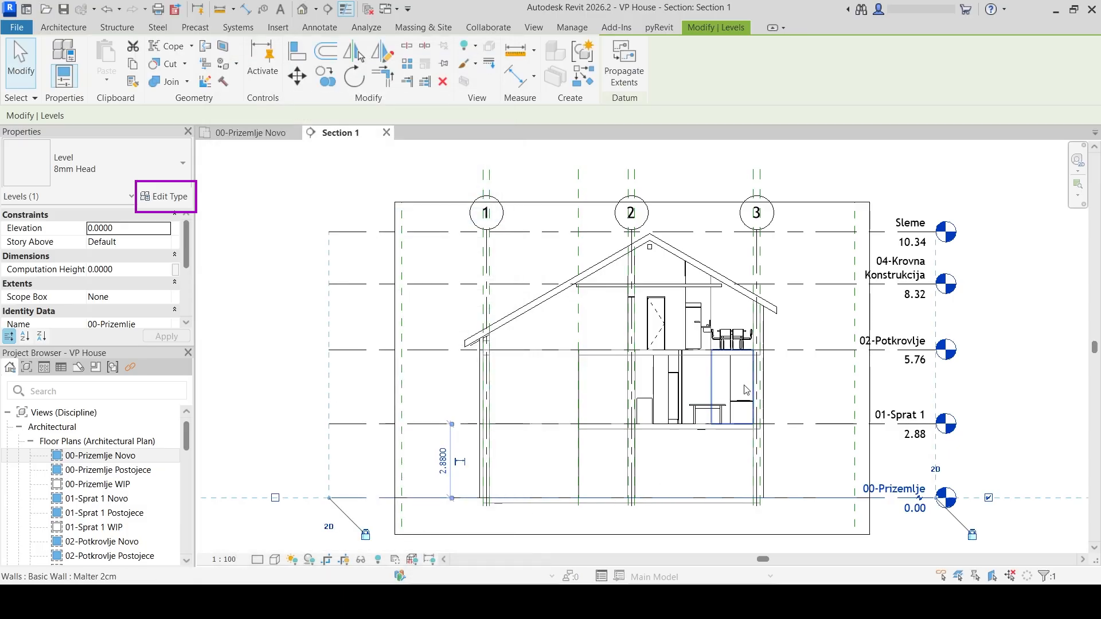
pyautogui.click(816, 398)
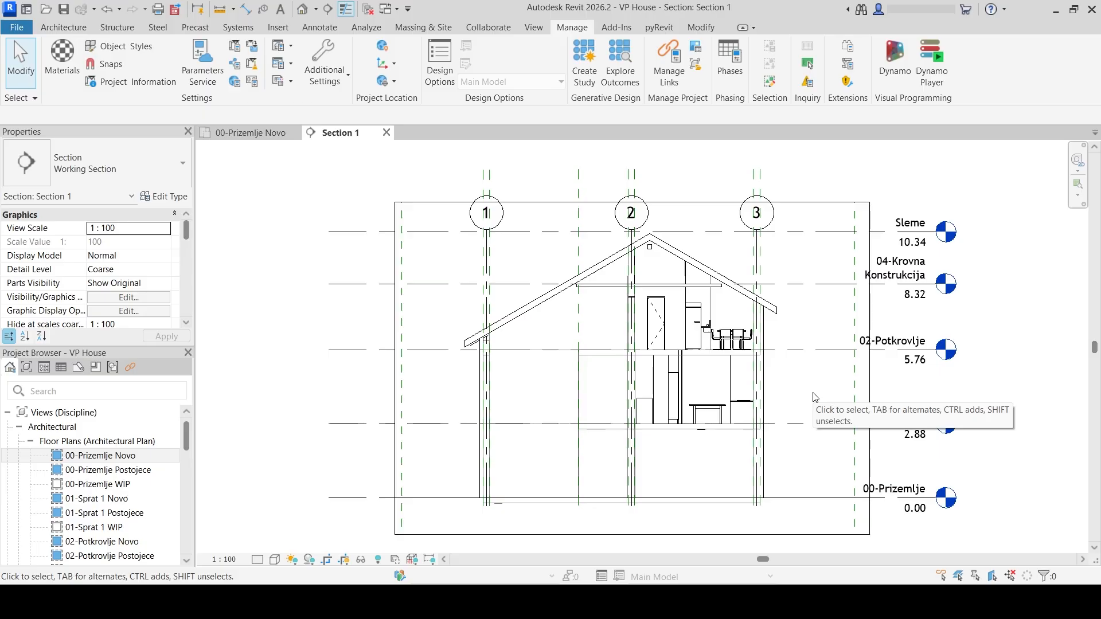
# Check the project's length unit format in the Project Units settings
pyautogui.press('u')
pyautogui.press('n')
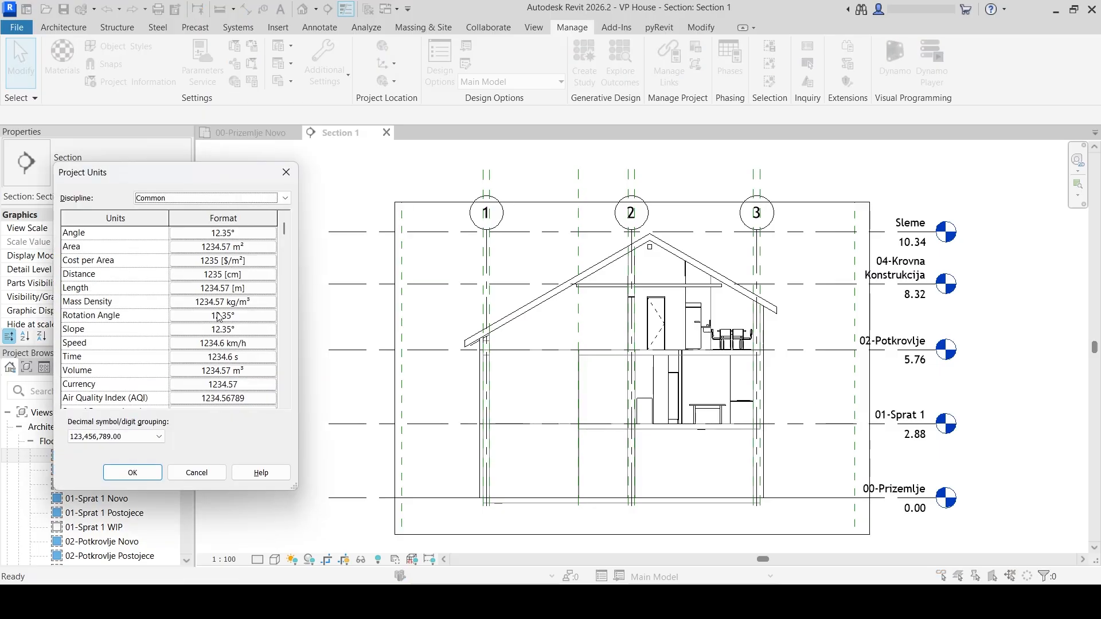
pyautogui.click(286, 173)
# Specify a shared coordinate elevation of 123.81 at the 00-Prizemlje level in the section
pyautogui.click(388, 63)
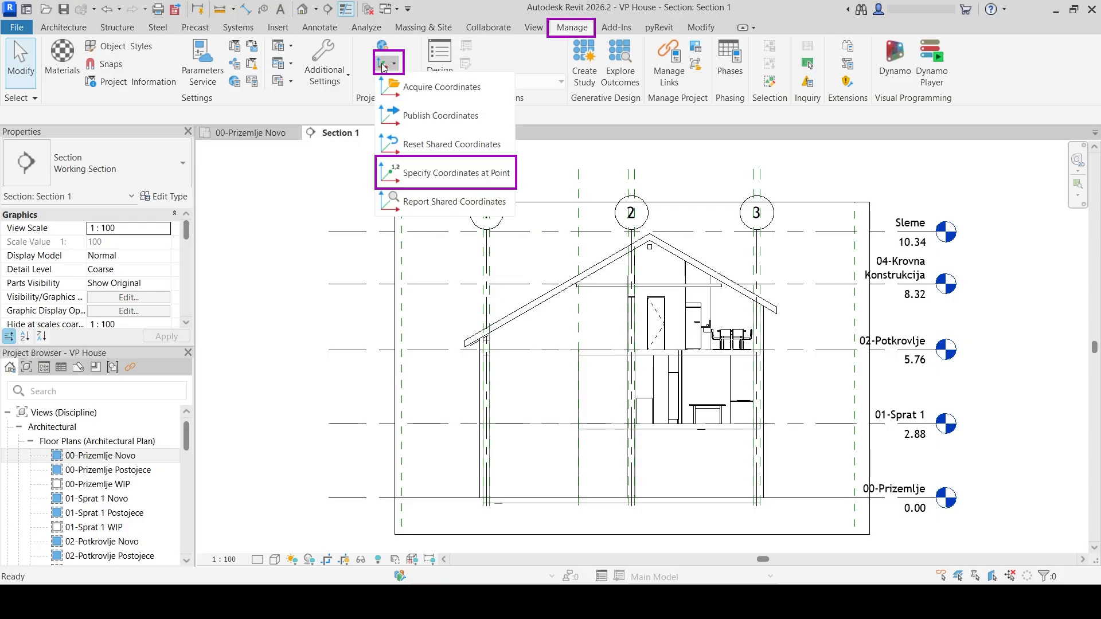
pyautogui.click(449, 182)
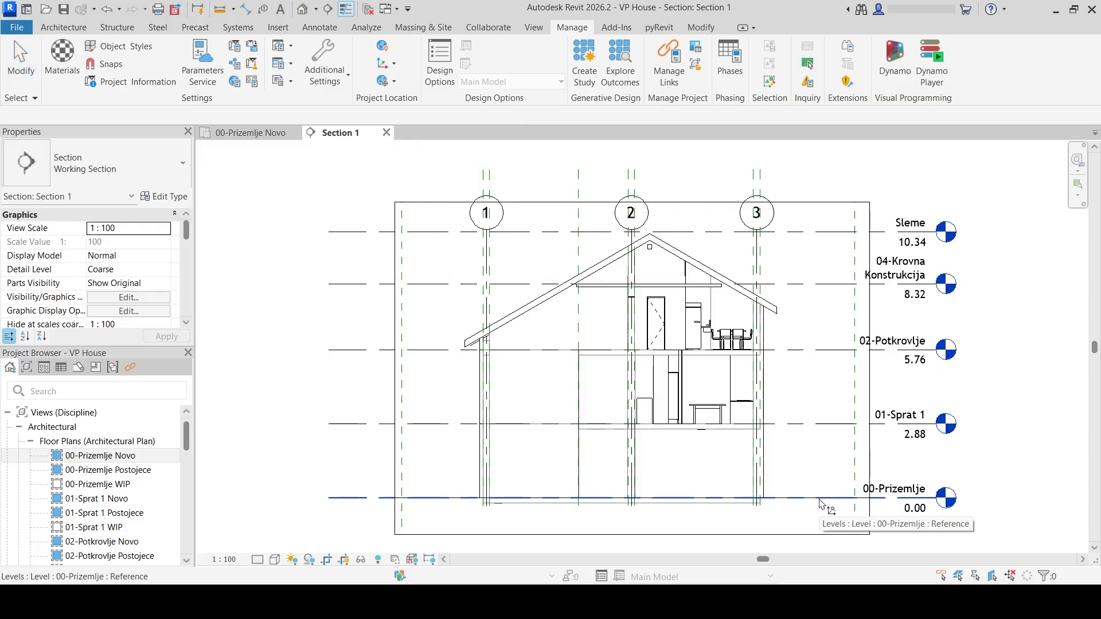
pyautogui.click(820, 501)
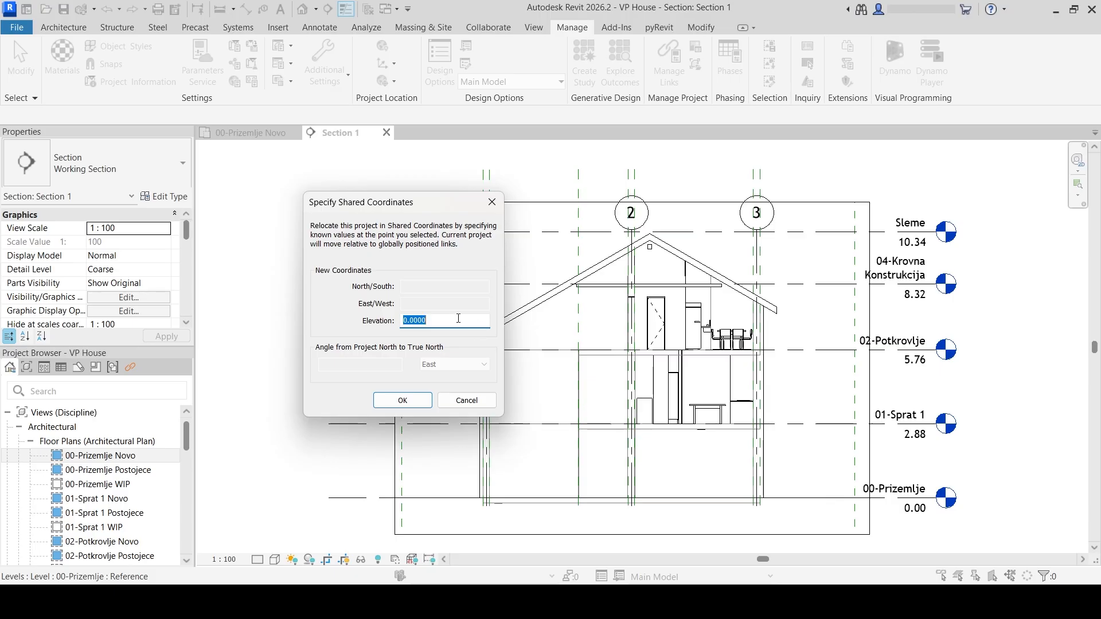
pyautogui.write('123.81')
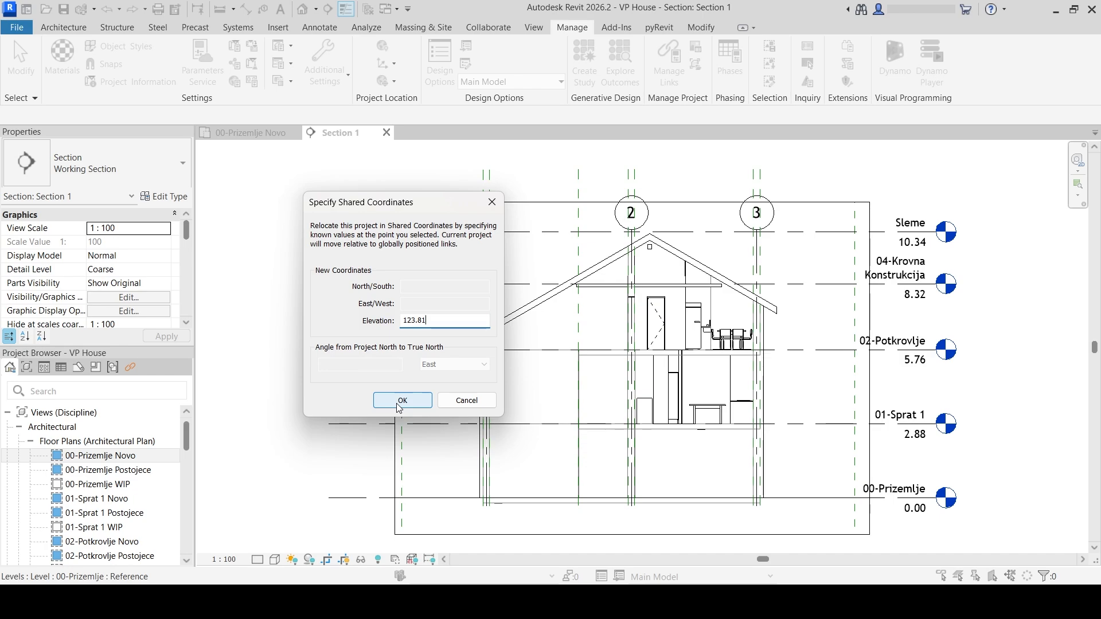
pyautogui.click(398, 404)
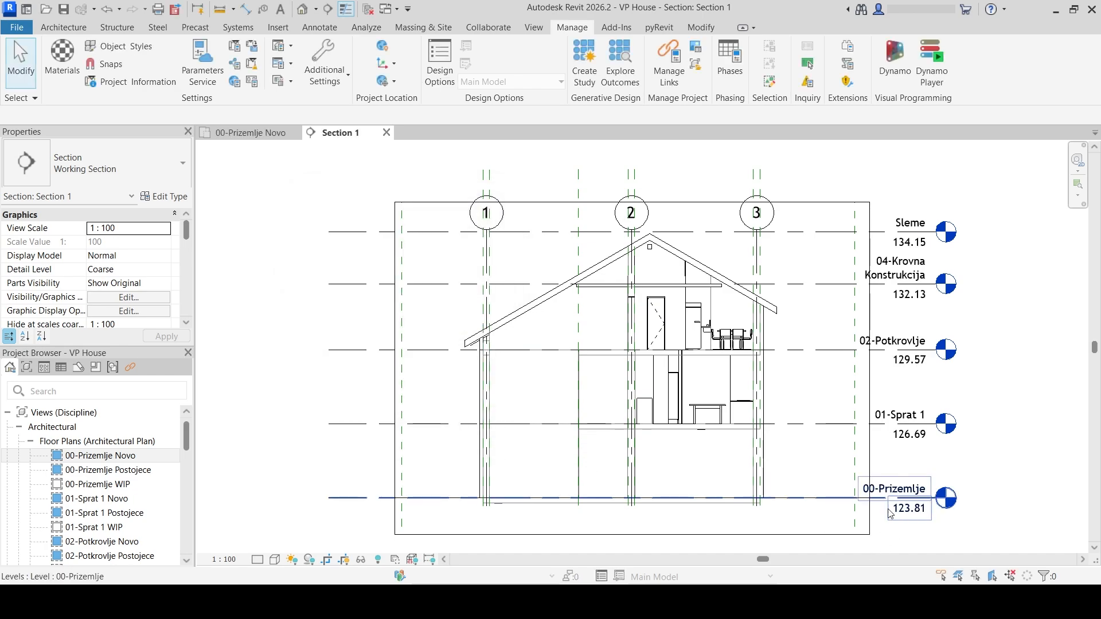
# Set the Elevation Base of the 8mm Head level type back to Project Base Point
pyautogui.click(984, 488)
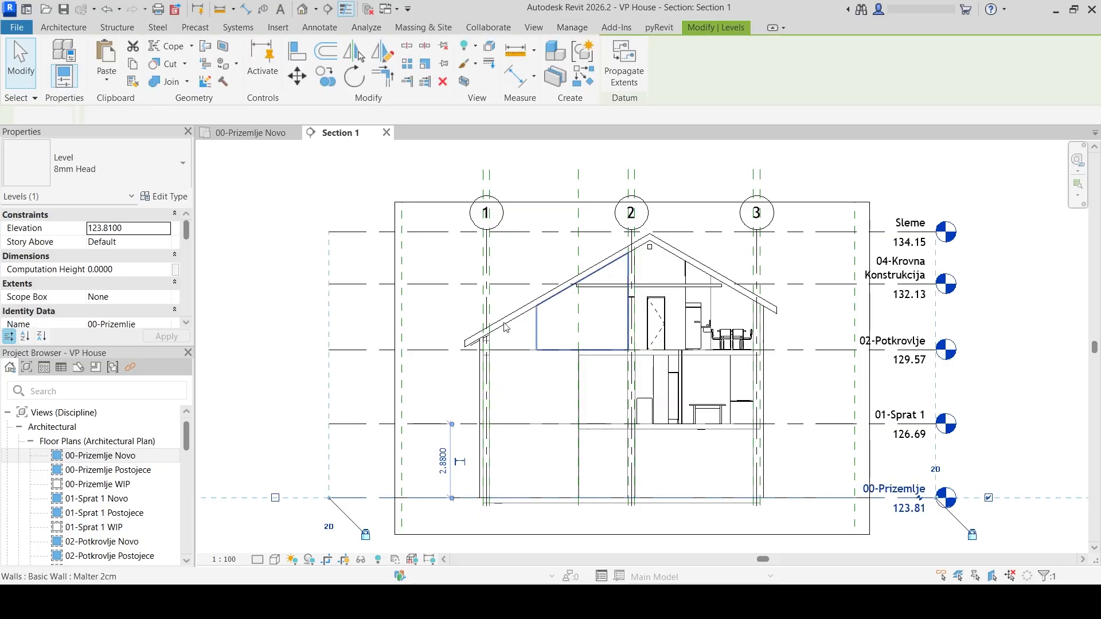
pyautogui.click(170, 197)
pyautogui.click(491, 198)
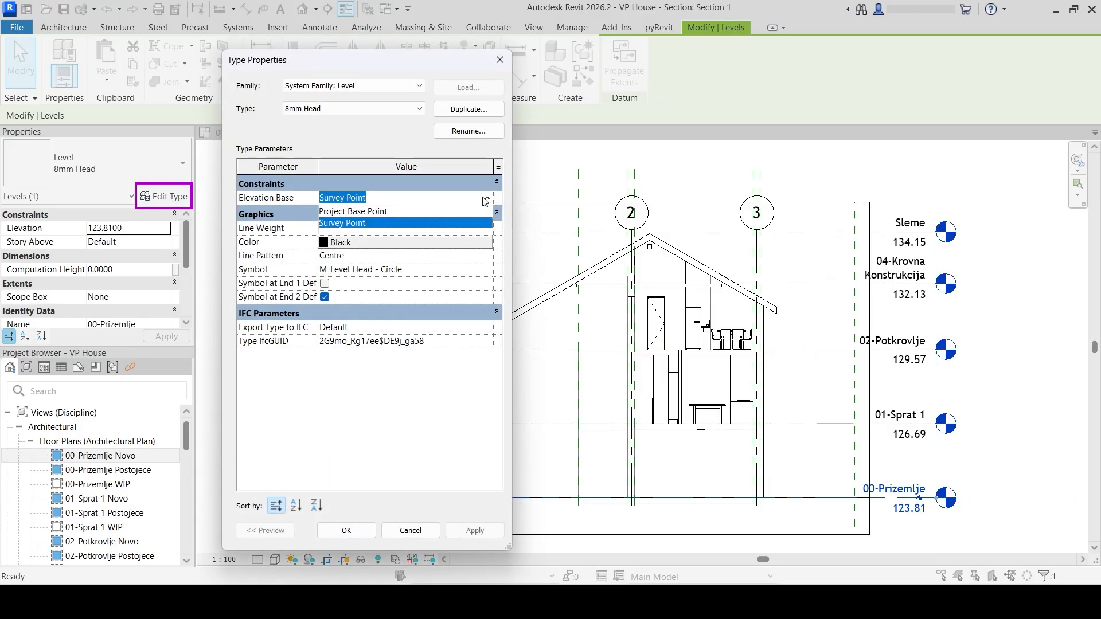
pyautogui.click(344, 212)
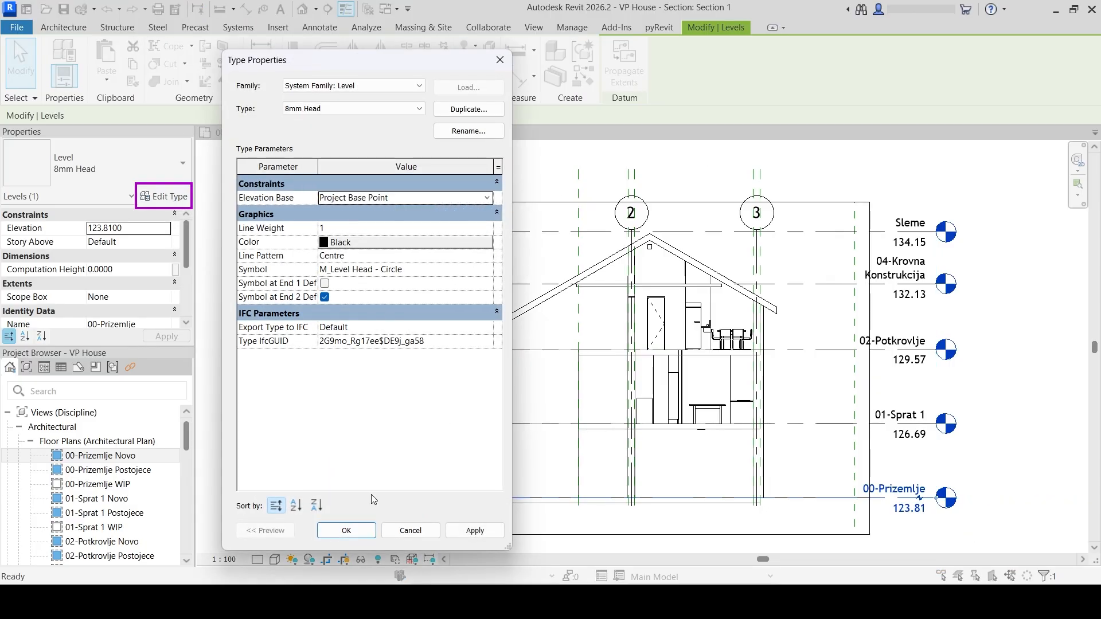
pyautogui.click(350, 531)
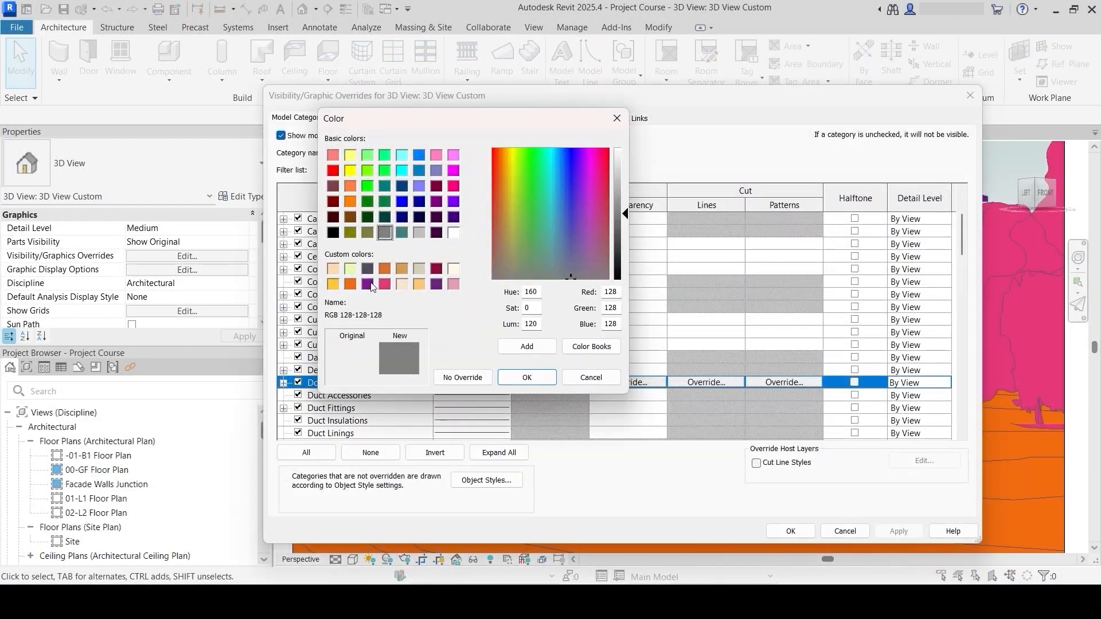
pyautogui.click(369, 285)
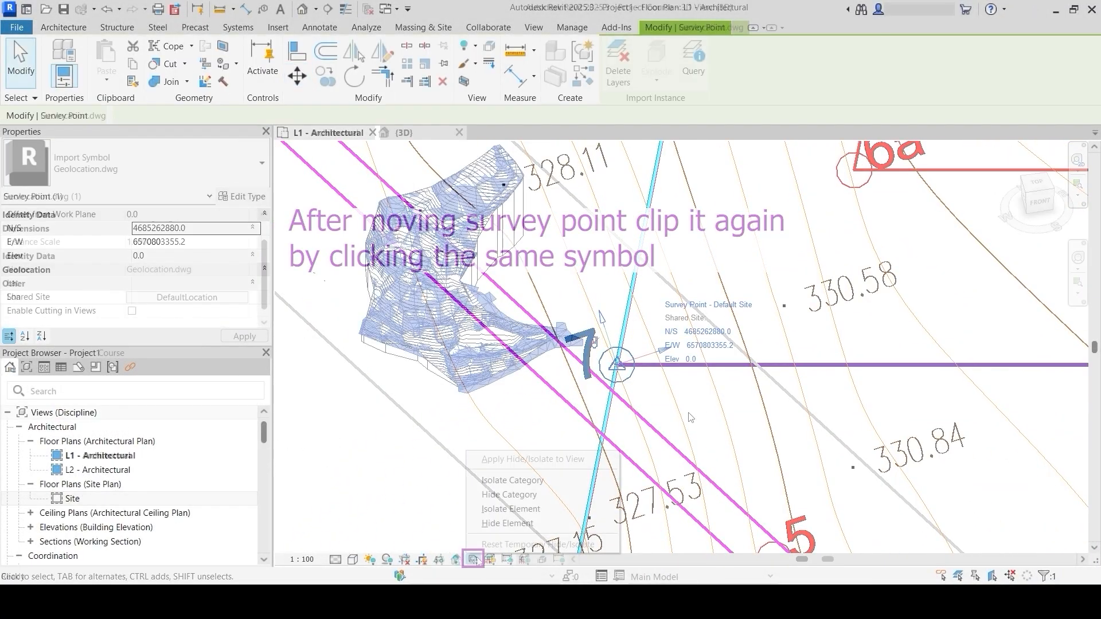
pyautogui.click(504, 523)
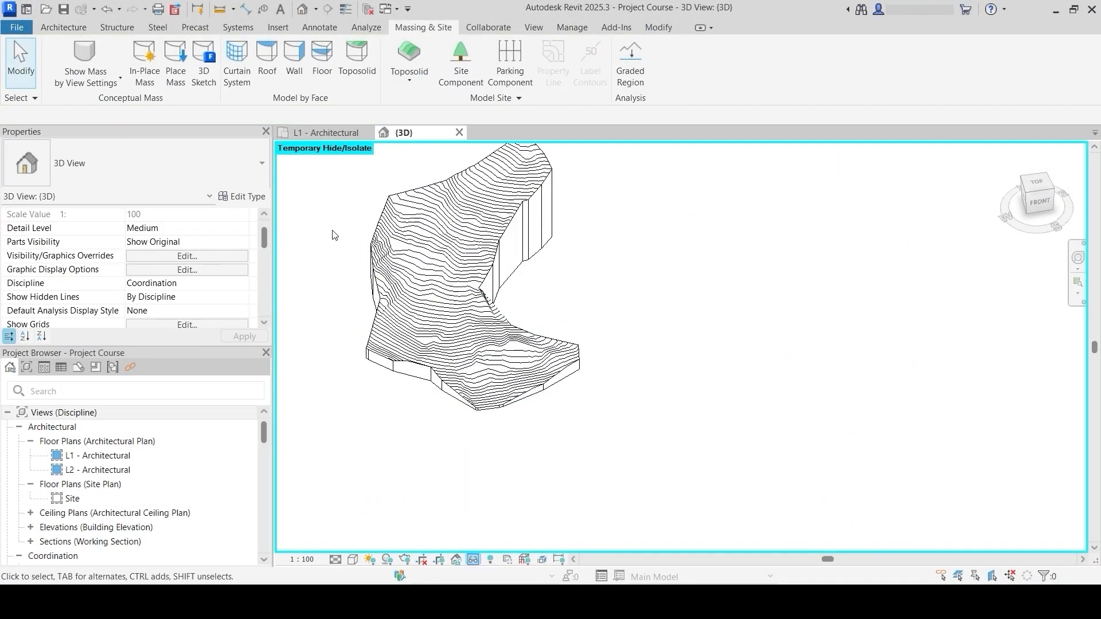
pyautogui.keyDown('shift'); pyautogui.moveTo(369, 386); pyautogui.dragTo(436, 367, button='middle'); pyautogui.keyUp('shift')
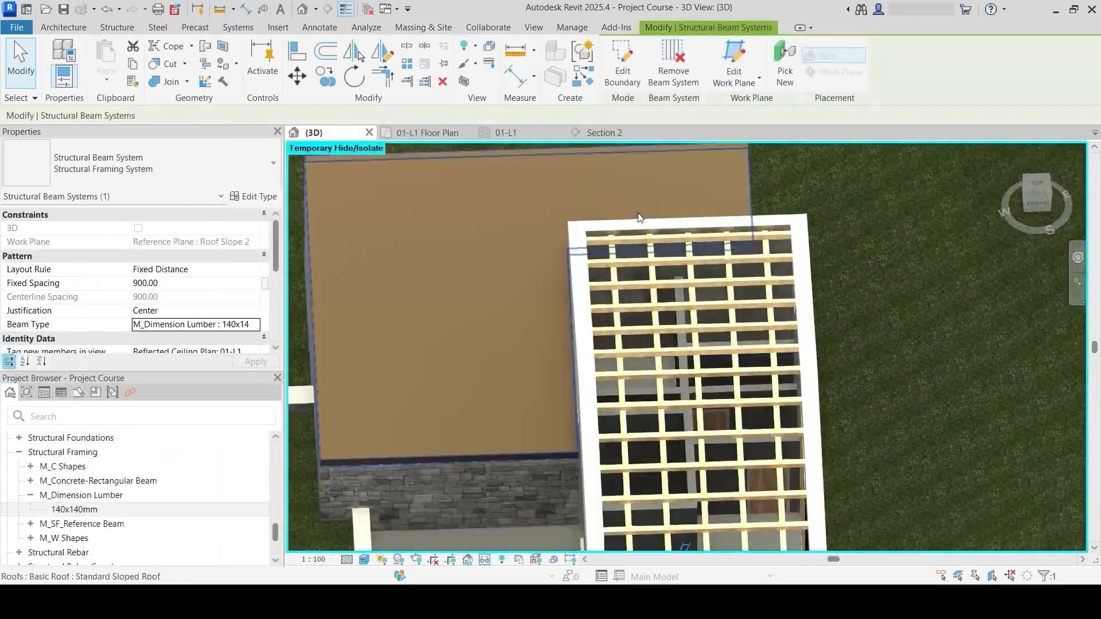
pyautogui.press('Escape')
pyautogui.keyDown('shift'); pyautogui.moveTo(623, 238); pyautogui.dragTo(607, 436, button='middle'); pyautogui.keyUp('shift')
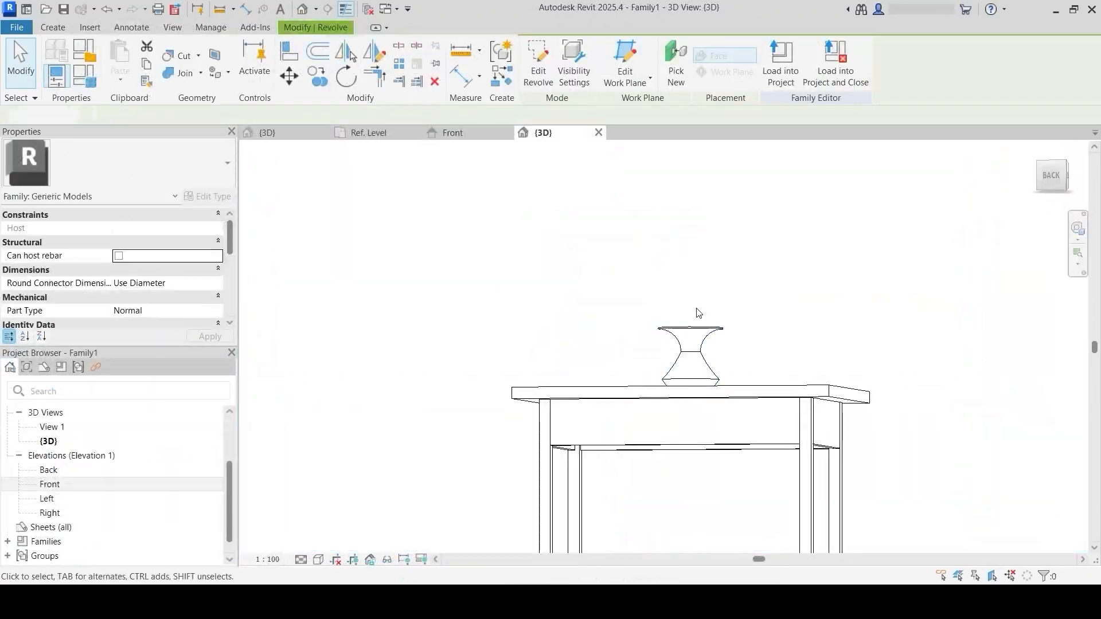
pyautogui.keyDown('shift'); pyautogui.moveTo(700, 367); pyautogui.dragTo(702, 408, button='middle'); pyautogui.keyUp('shift')
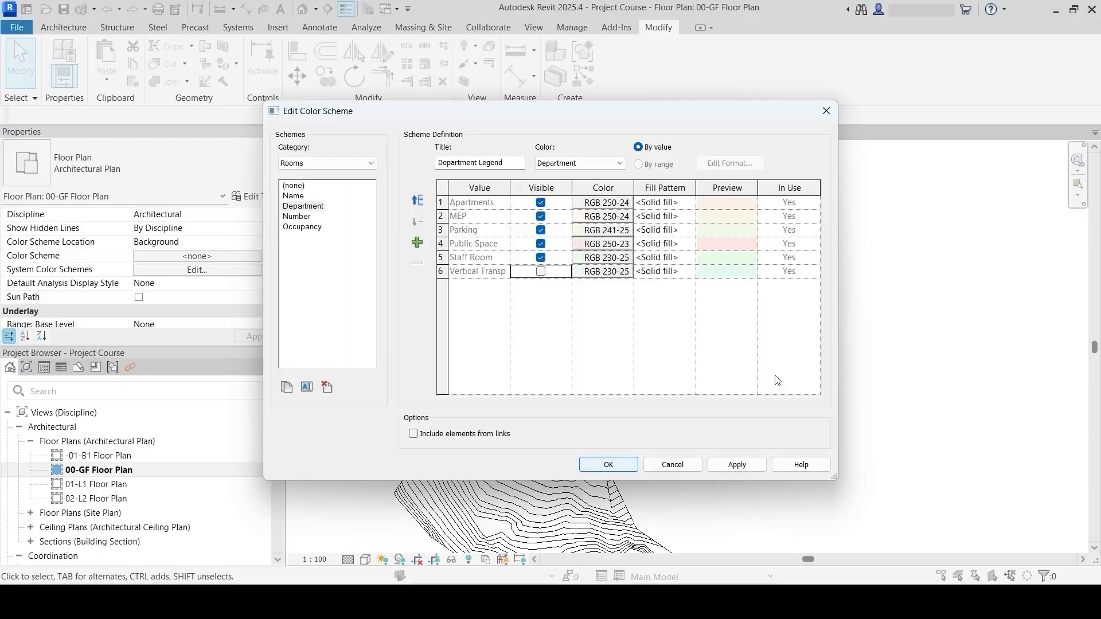
# Confirm the Department room color scheme and filter the Room Schedule-NET Apartments by Department equals Apartments
pyautogui.click(609, 462)
pyautogui.scroll(5, 408, 355)
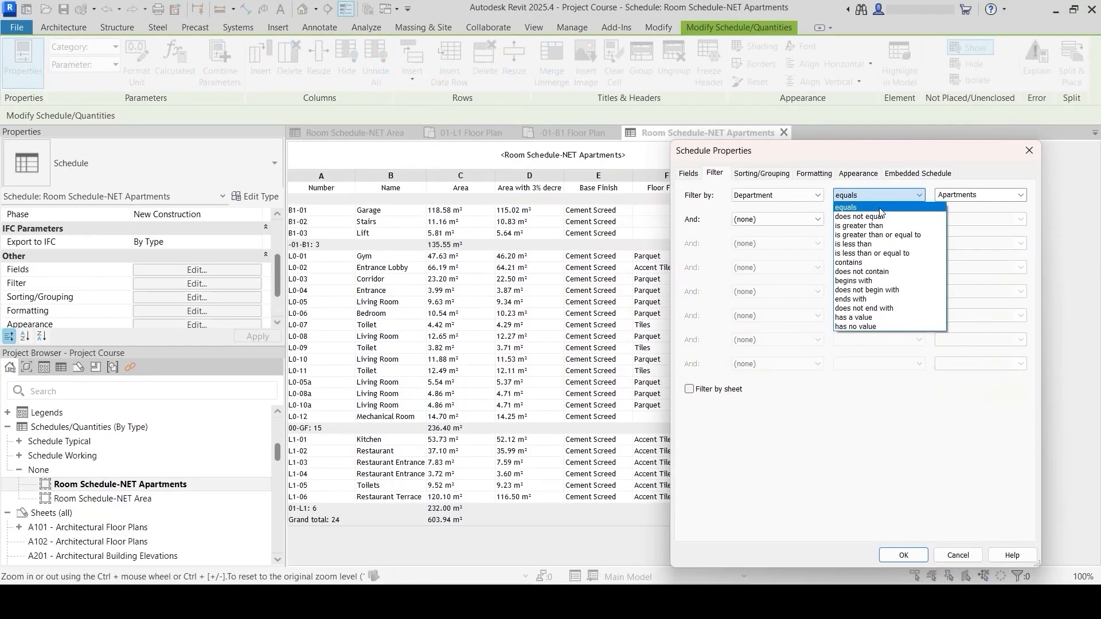
pyautogui.click(883, 207)
pyautogui.click(903, 555)
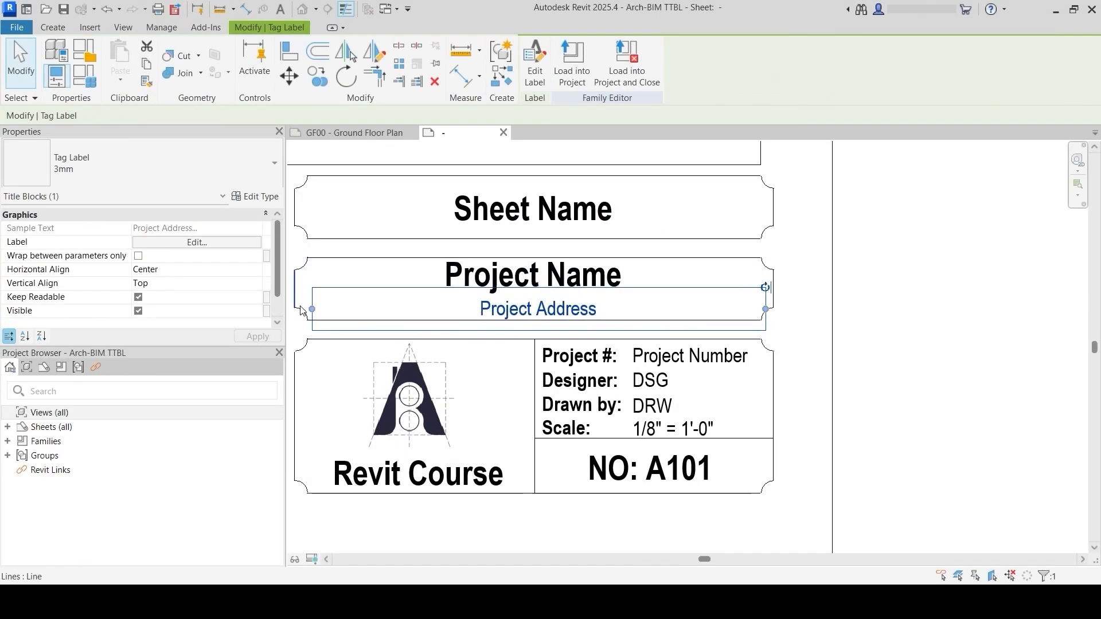
# Widen the Project Address label to the title block frame's edge and load the family into the project
pyautogui.moveTo(302, 310); pyautogui.dragTo(295, 310)
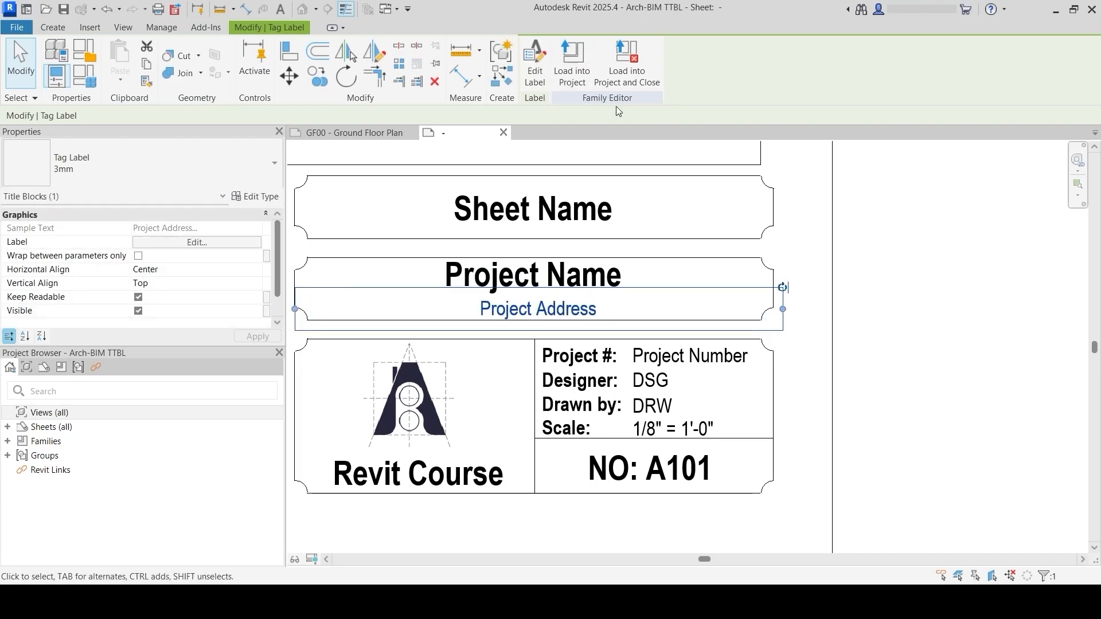
pyautogui.click(571, 63)
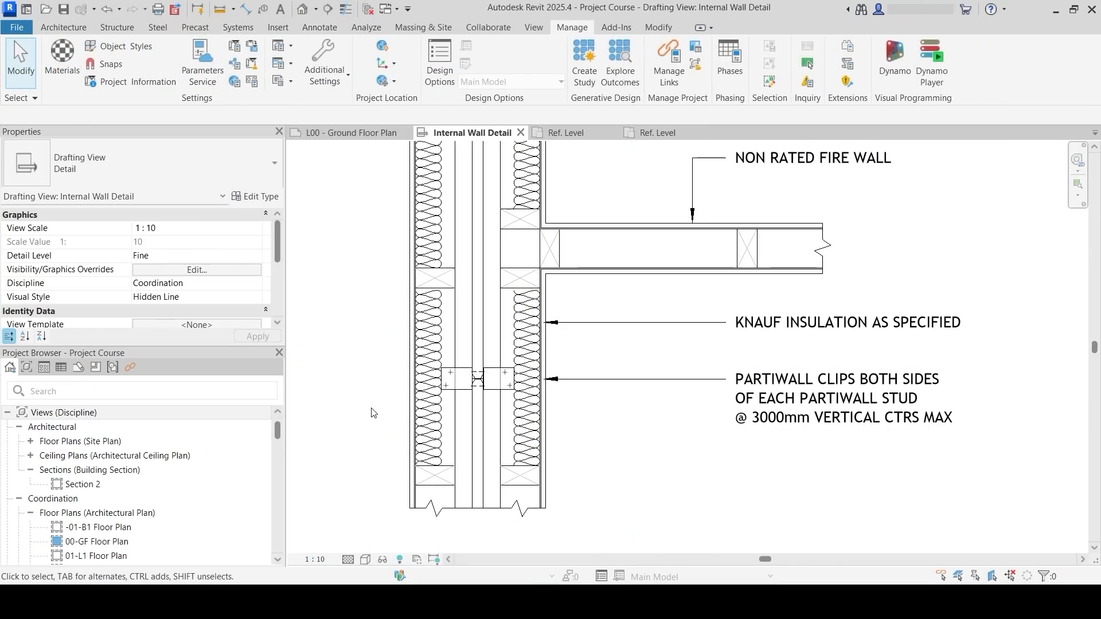
# Activate the Interior Doors legend viewport on sheet DS01 and start an aligned dimension
pyautogui.scroll(-2, 458, 344)
pyautogui.moveTo(453, 325); pyautogui.dragTo(361, 363, button='middle')
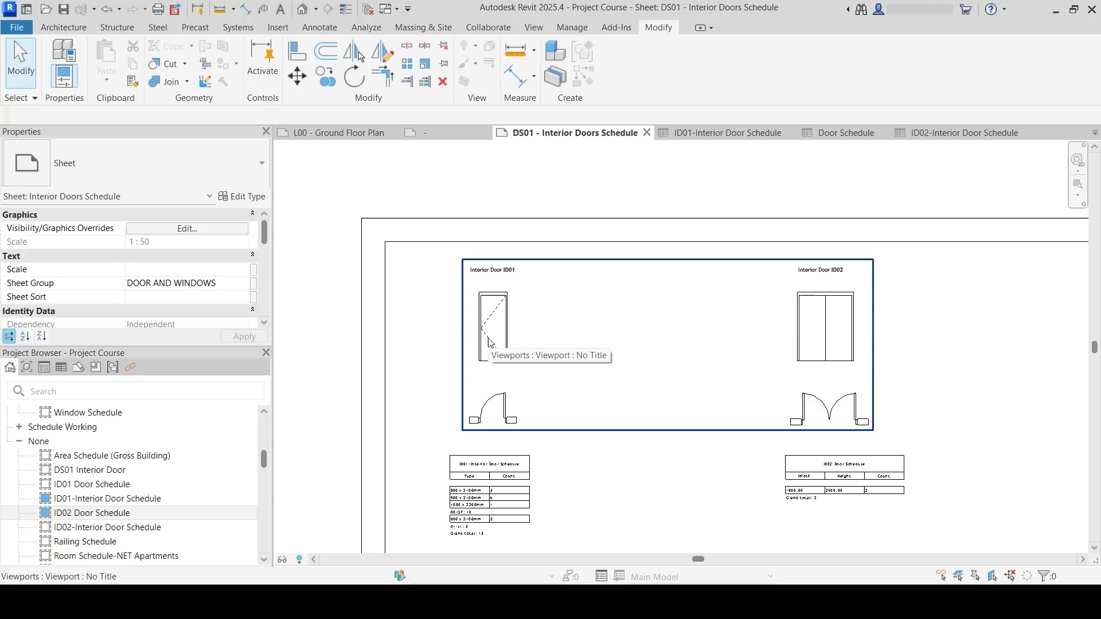
pyautogui.doubleClick(489, 342)
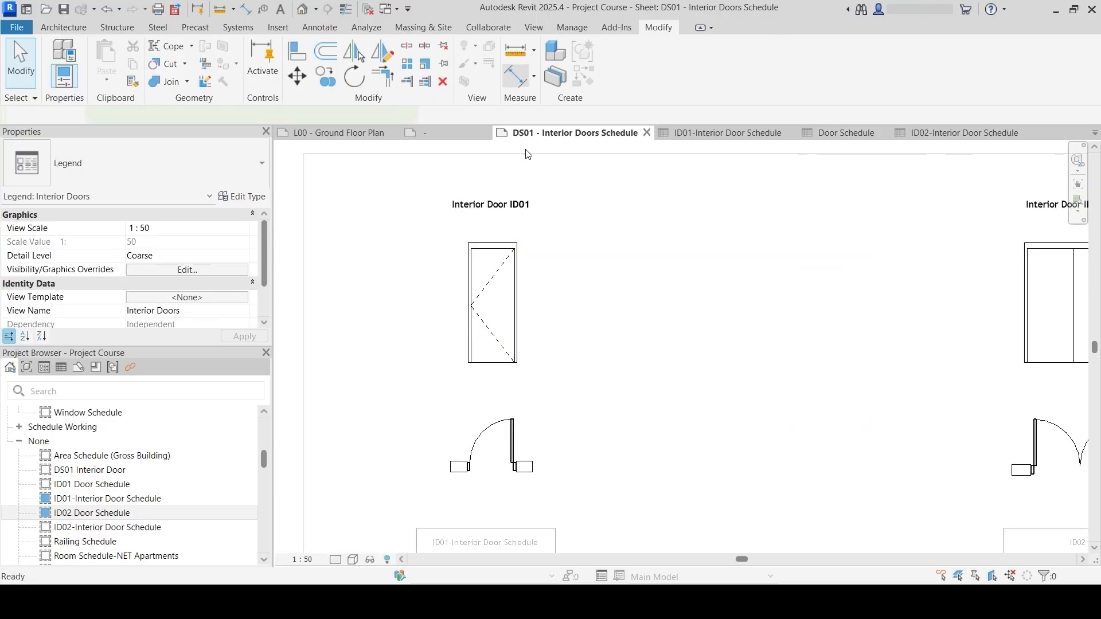
pyautogui.press('d')
pyautogui.press('i')
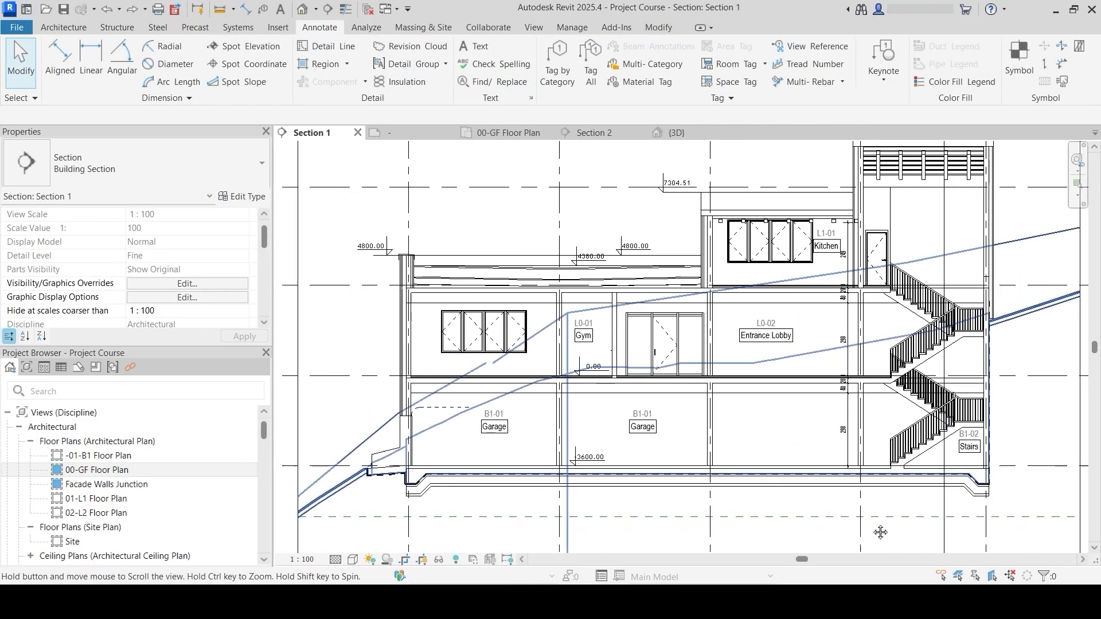
pyautogui.scroll(3, 880, 532)
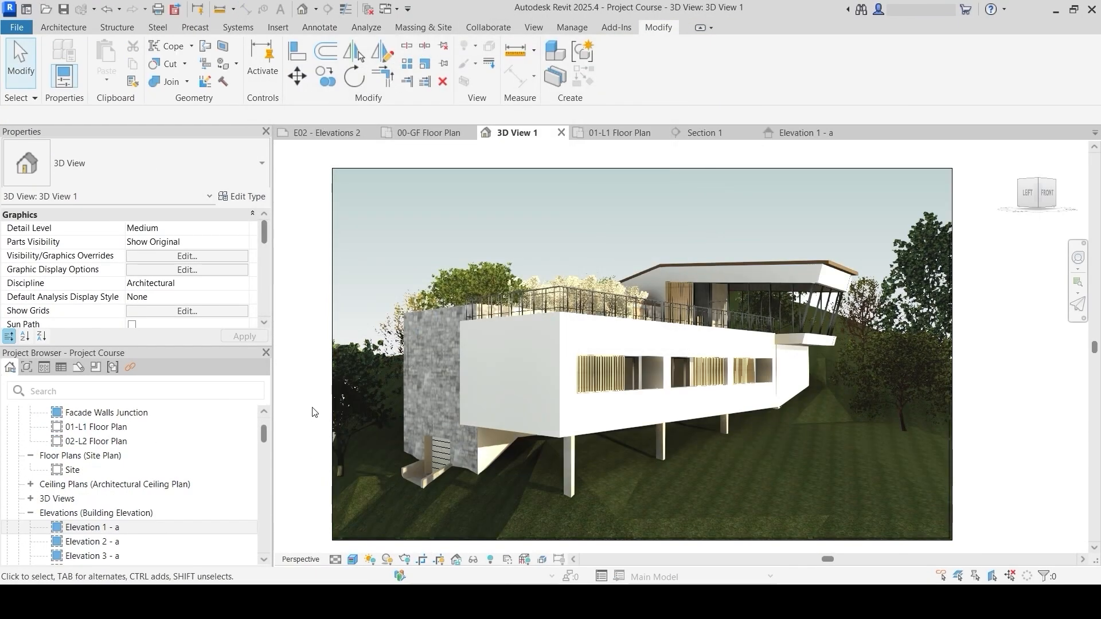
pyautogui.moveTo(315, 383); pyautogui.dragTo(341, 388, button='middle')
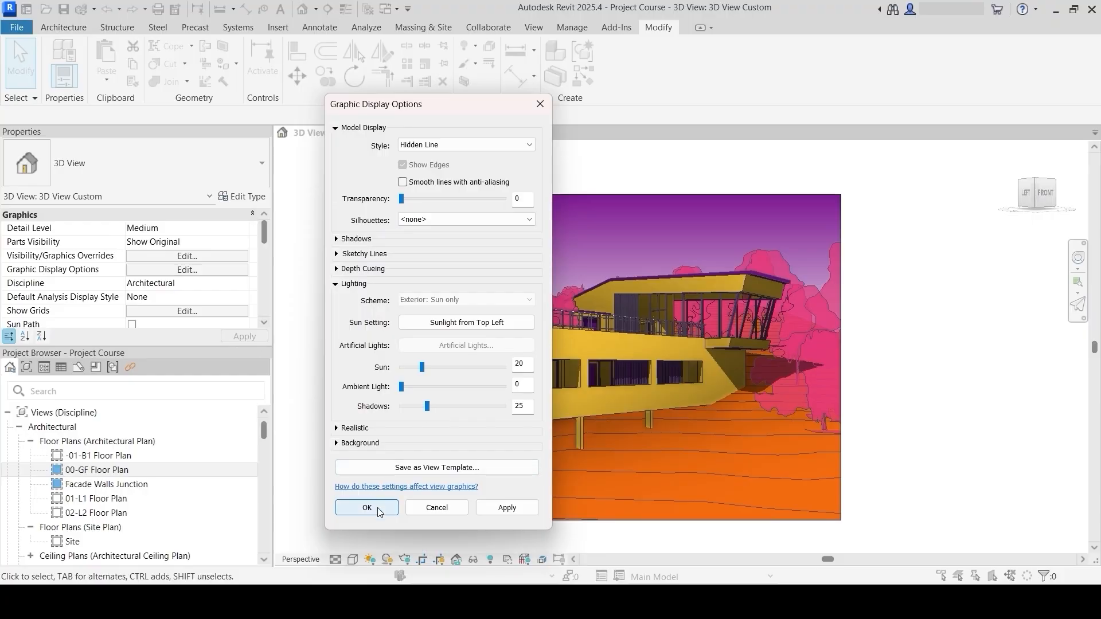
pyautogui.click(367, 508)
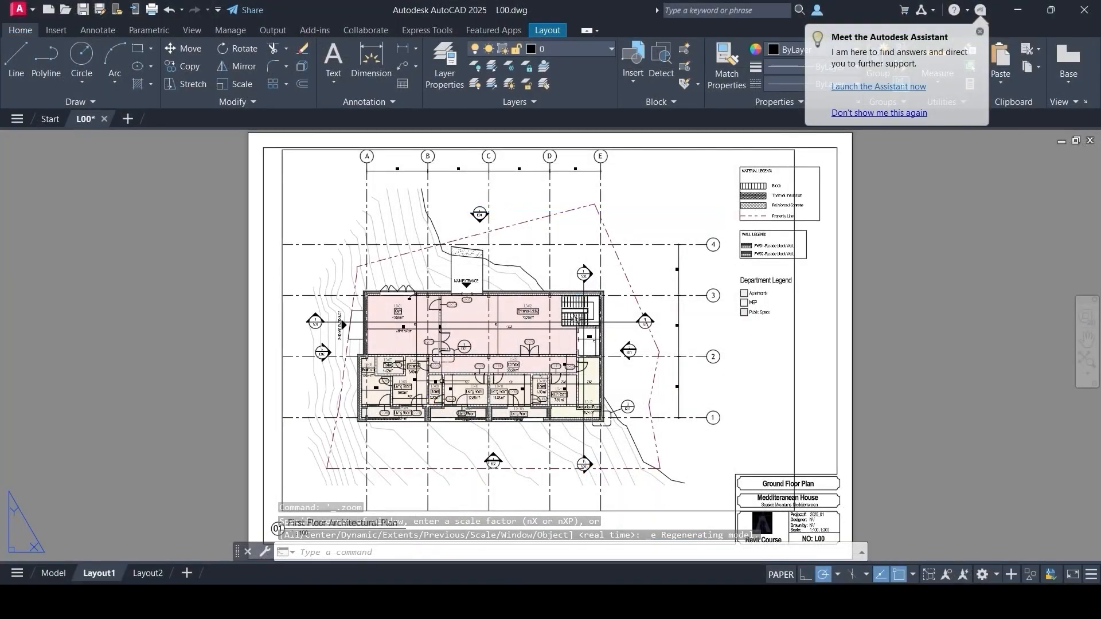
pyautogui.scroll(2, 766, 149)
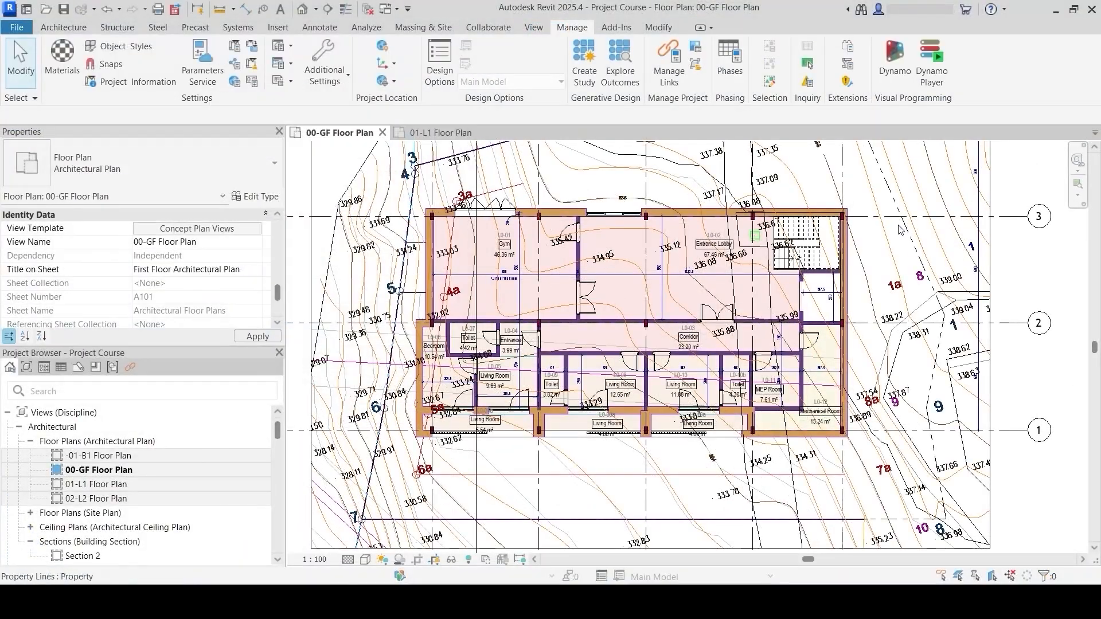
pyautogui.moveTo(573, 287); pyautogui.dragTo(562, 390, button='middle')
# Browse the Autodesk Revit: From Concept to Detail Design course outline on bimtonic.net, expanding Setting Up The Project
pyautogui.scroll(-6, 499, 362)
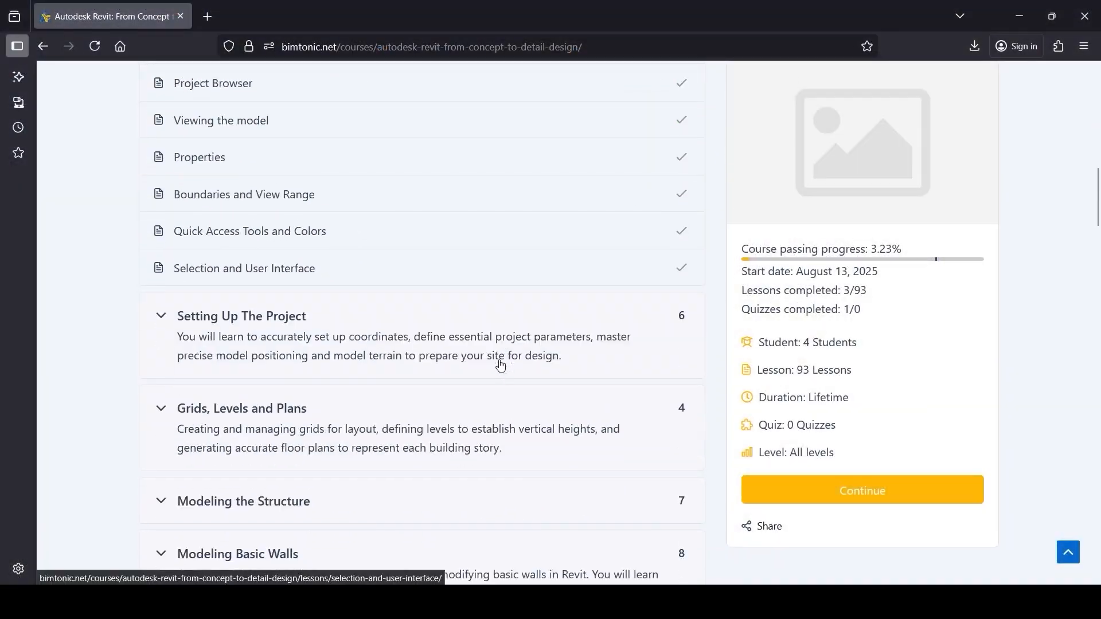
pyautogui.click(499, 362)
pyautogui.scroll(-4, 498, 361)
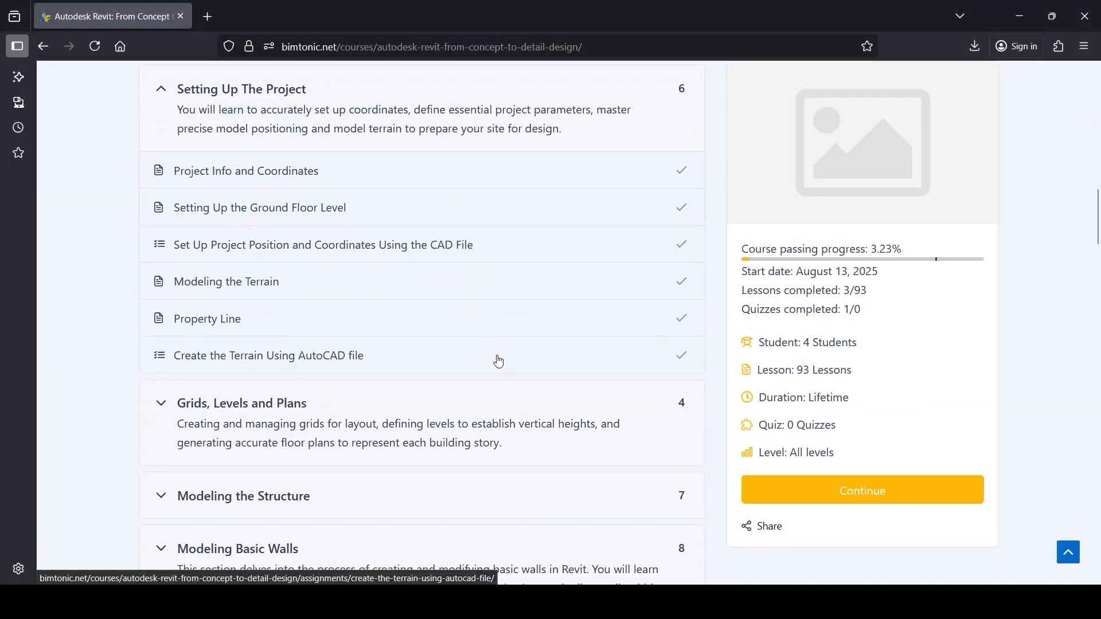
pyautogui.scroll(-1, 498, 361)
pyautogui.click(497, 362)
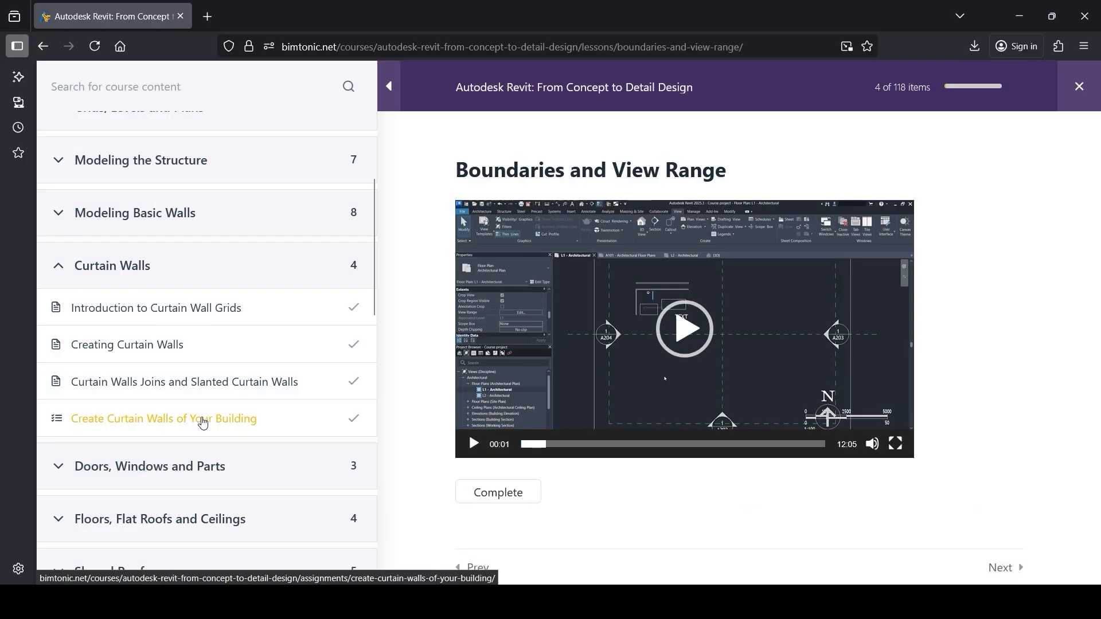
# Complete the Curtain Walls Joins and Slanted Curtain Walls lesson and view the assignment on starting a project in desired units
pyautogui.click(206, 393)
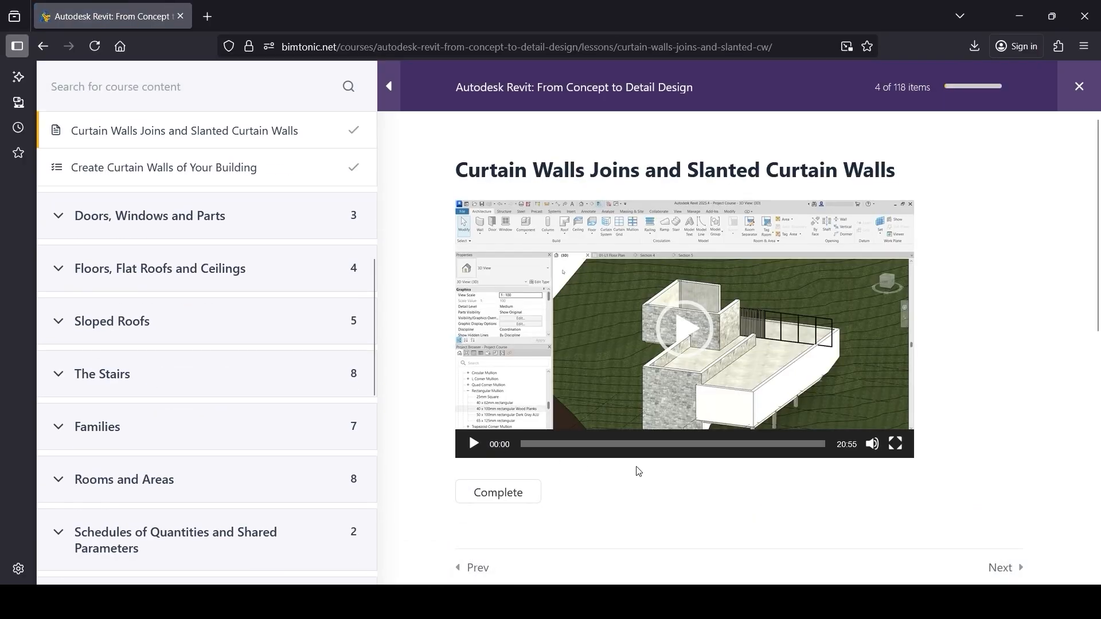
pyautogui.click(531, 493)
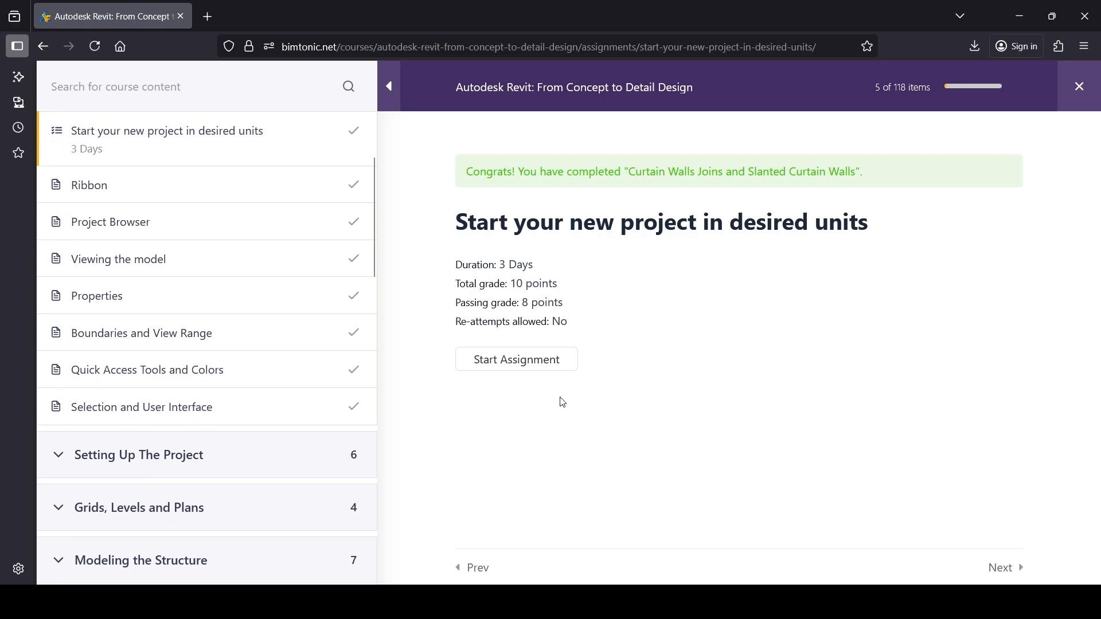
pyautogui.scroll(-5, 543, 369)
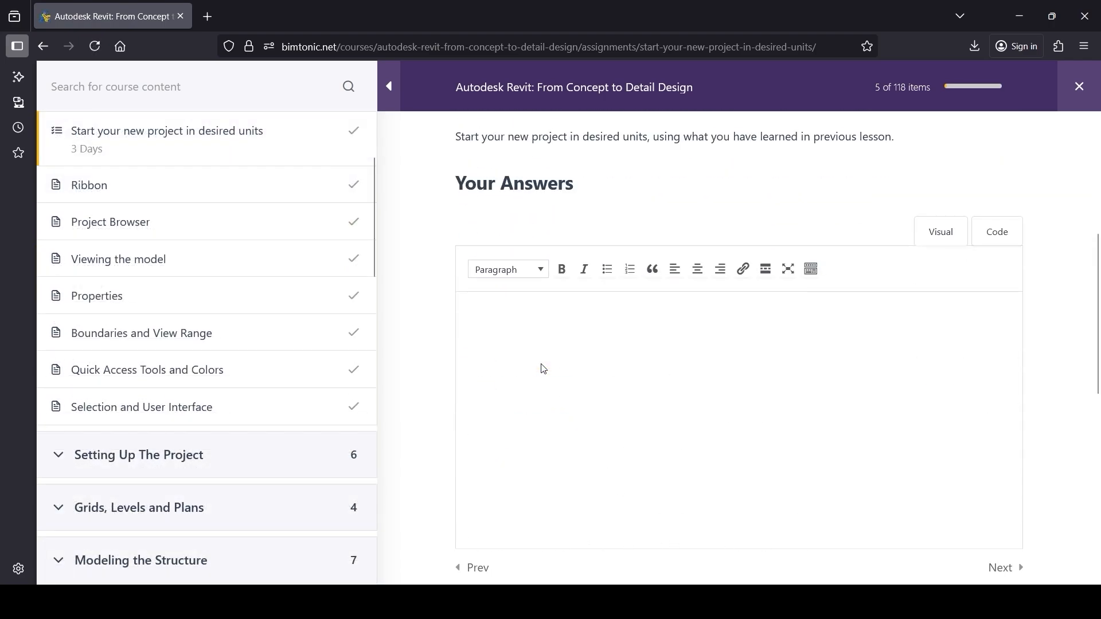